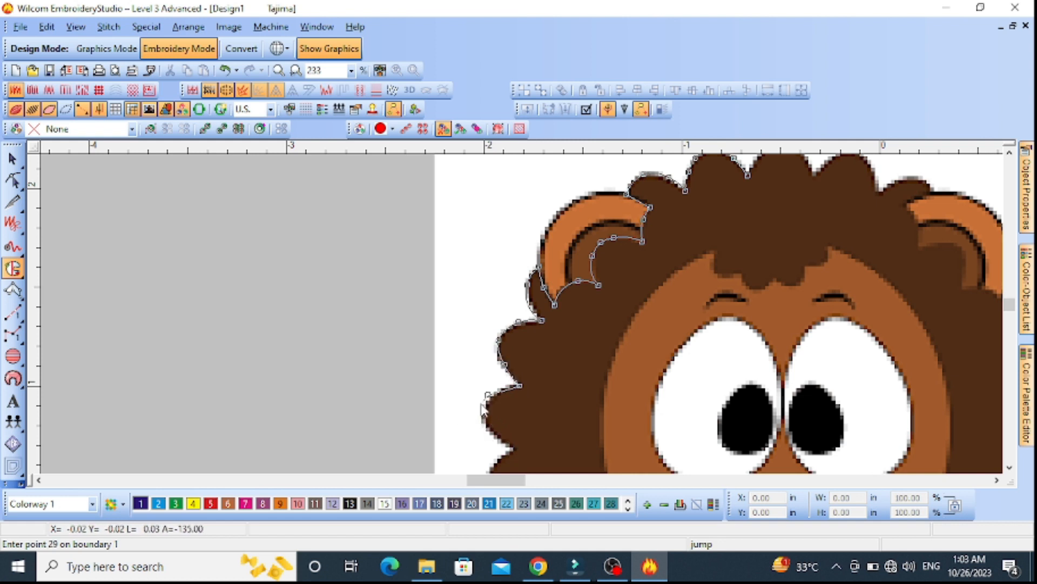
Continue the mane's complex fill boundary down the left-side tufts beside the eye and muzzle
{"action": "left_click", "coordinate": [515, 449]}
{"action": "scroll", "coordinate": [520, 453], "scroll_direction": "up", "scroll_amount": 1}
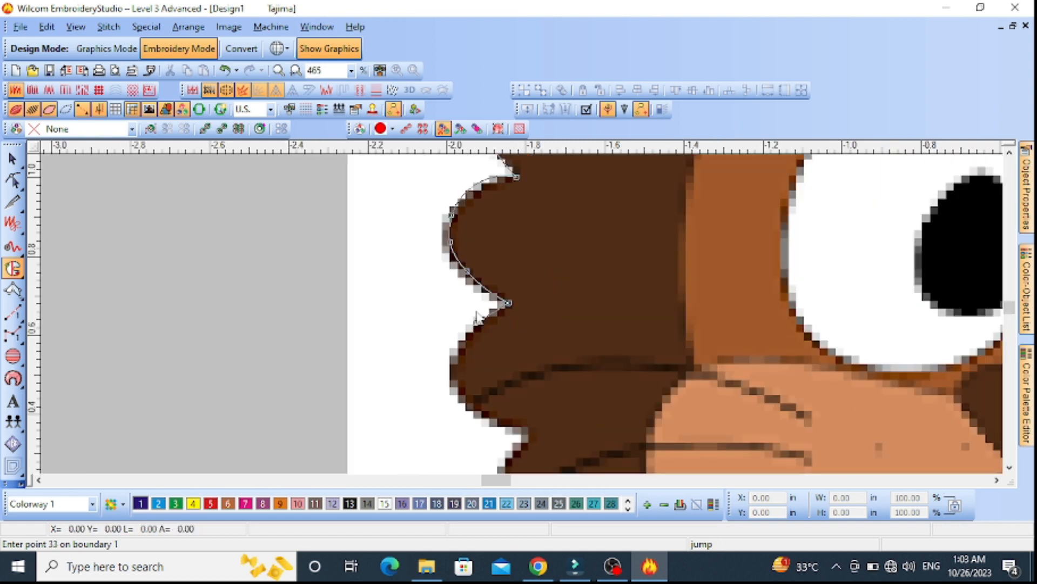
{"action": "left_click", "coordinate": [529, 431]}
{"action": "right_click", "coordinate": [493, 409]}
{"action": "right_click", "coordinate": [513, 378]}
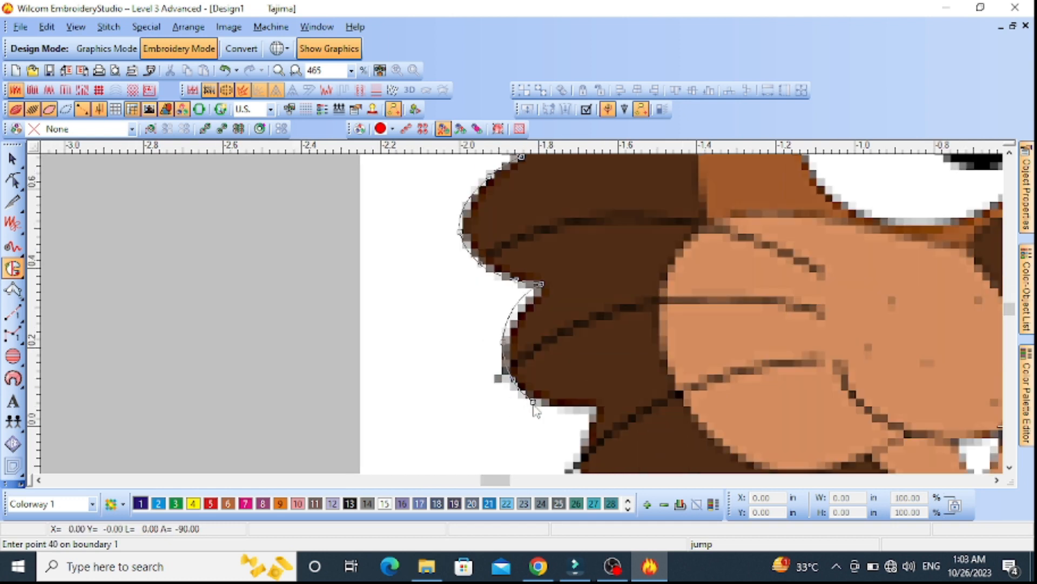
Trace the lower-left mane tufts down to where the mane meets the lion's chest
{"action": "right_click", "coordinate": [534, 400]}
{"action": "left_click", "coordinate": [600, 404]}
{"action": "right_click", "coordinate": [594, 439]}
{"action": "left_click", "coordinate": [657, 435]}
{"action": "right_click", "coordinate": [590, 412]}
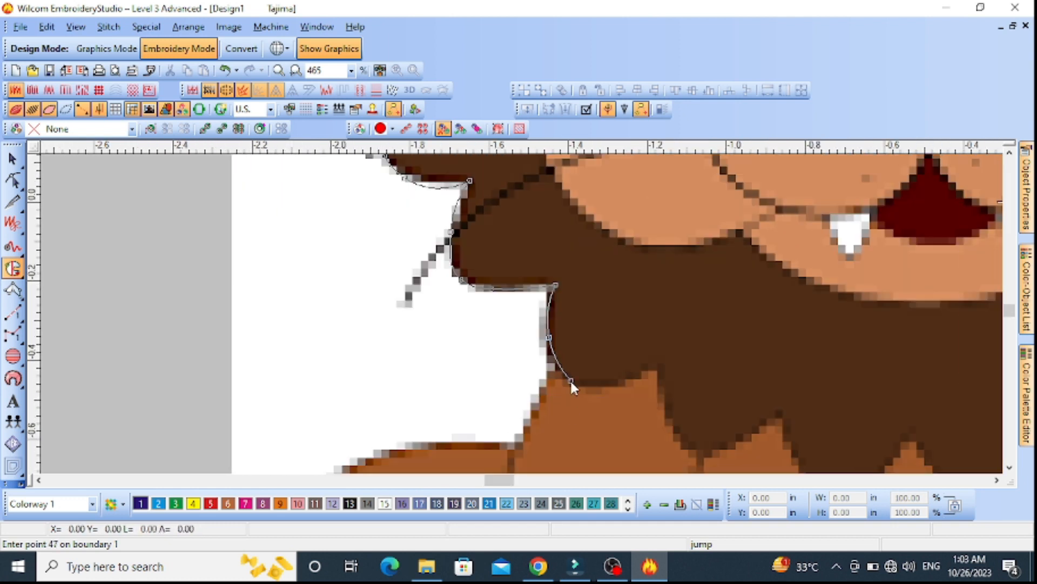
{"action": "left_click", "coordinate": [656, 364]}
{"action": "left_click", "coordinate": [671, 424]}
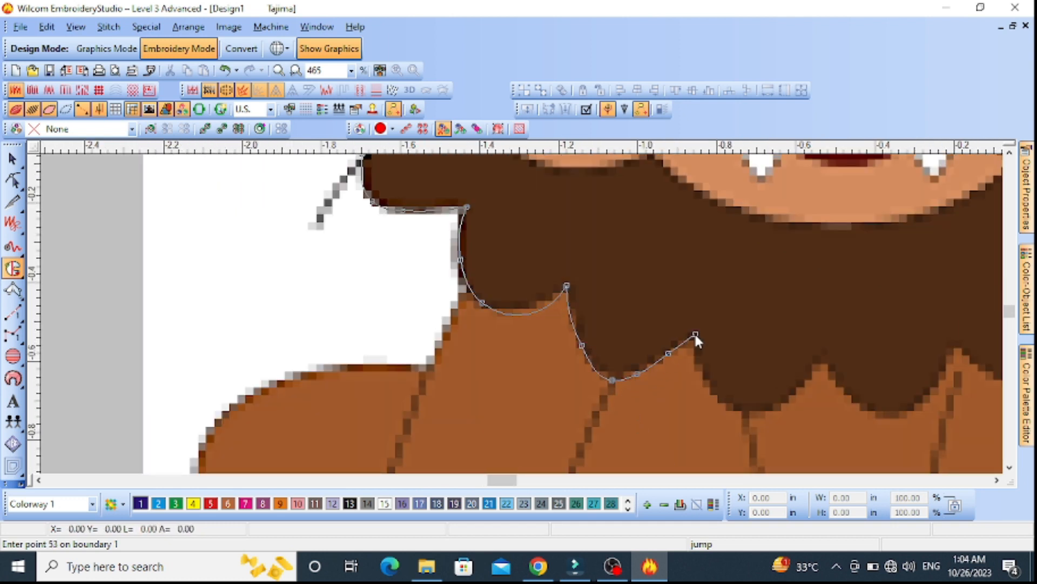
Carry the mane boundary along the scalloped edge across the chest to the notch at the mane's lower-right corner
{"action": "left_click", "coordinate": [822, 351]}
{"action": "left_click", "coordinate": [435, 358]}
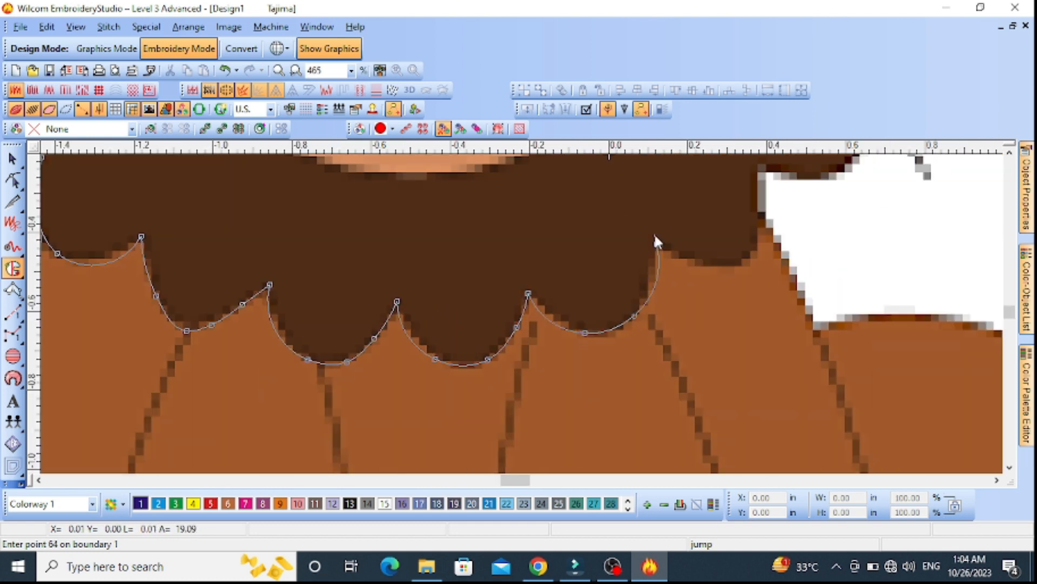
{"action": "right_click", "coordinate": [705, 263]}
{"action": "right_click", "coordinate": [753, 260]}
{"action": "scroll", "coordinate": [763, 225], "scroll_direction": "down", "scroll_amount": 1}
{"action": "scroll", "coordinate": [522, 313], "scroll_direction": "up", "scroll_amount": 1}
{"action": "right_click", "coordinate": [523, 303]}
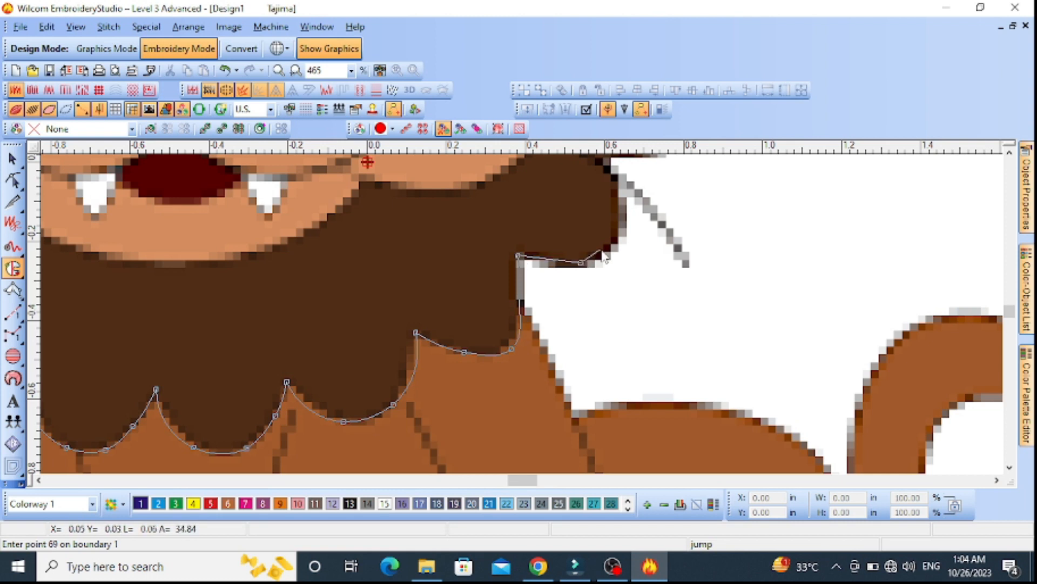
Trace the lowest tuft on the mane's right side and delete the last three boundary points placed
{"action": "right_click", "coordinate": [618, 245]}
{"action": "left_click", "coordinate": [555, 234]}
{"action": "right_click", "coordinate": [632, 219]}
{"action": "key", "text": "BackSpace"}
{"action": "key", "text": "BackSpace"}
{"action": "key", "text": "BackSpace"}
{"action": "key", "text": "BackSpace"}
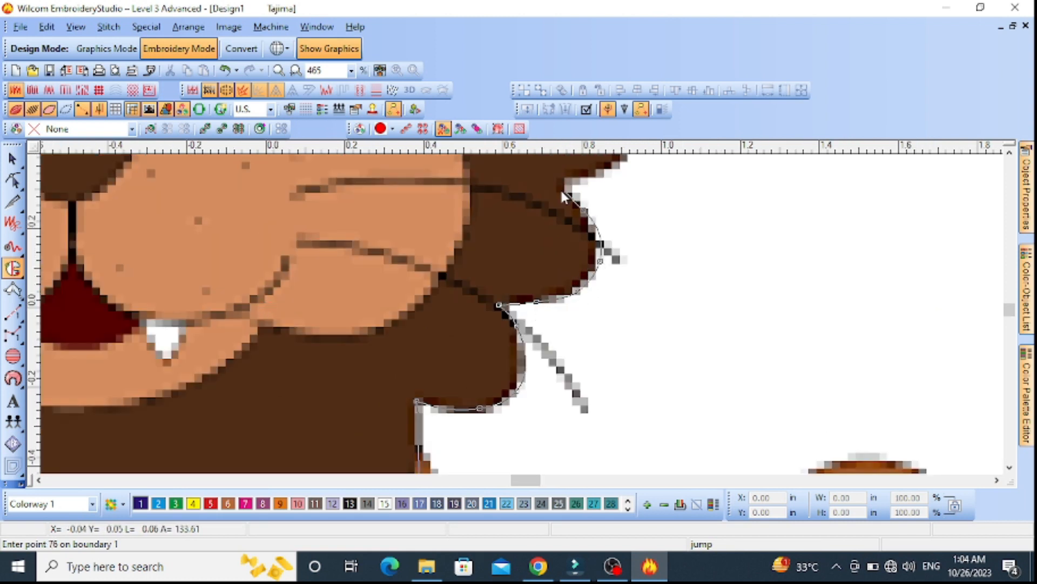
Continue the mane boundary up the right-side tufts from the whiskers to beside the right eye
{"action": "left_click", "coordinate": [561, 187]}
{"action": "right_click", "coordinate": [573, 233]}
{"action": "right_click", "coordinate": [598, 187]}
{"action": "right_click", "coordinate": [528, 214]}
{"action": "left_click", "coordinate": [505, 200]}
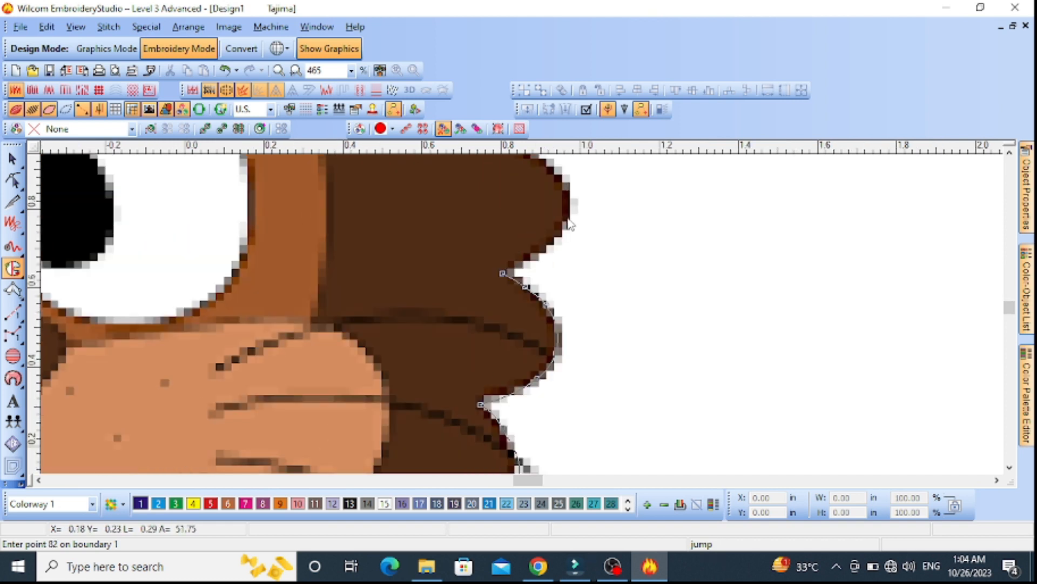
{"action": "right_click", "coordinate": [561, 241]}
{"action": "right_click", "coordinate": [572, 206]}
{"action": "left_click", "coordinate": [484, 286]}
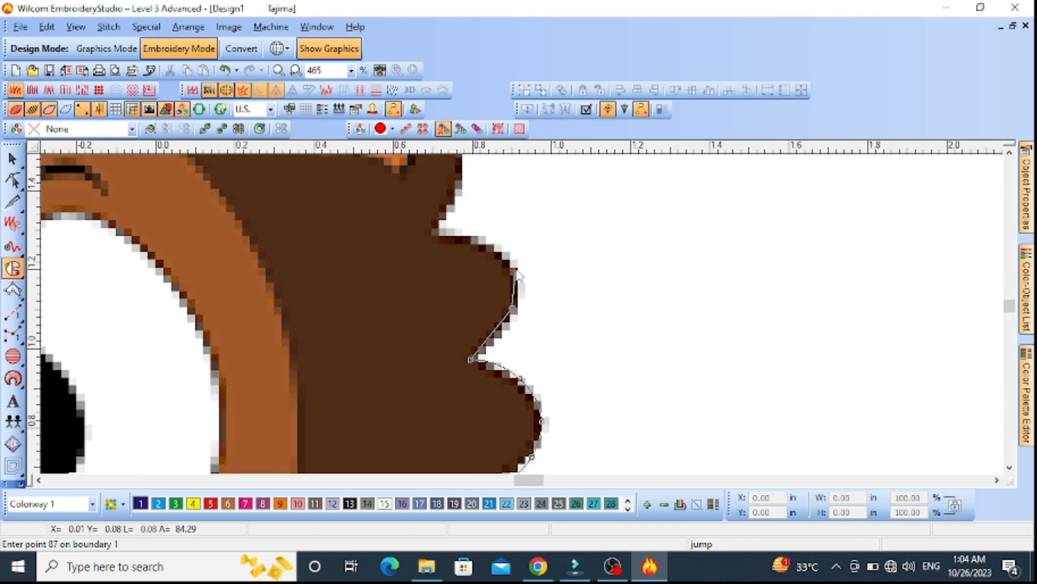
Trace the mane boundary around the right ear and over the top tufts, closing it at the starting point
{"action": "left_click", "coordinate": [428, 233]}
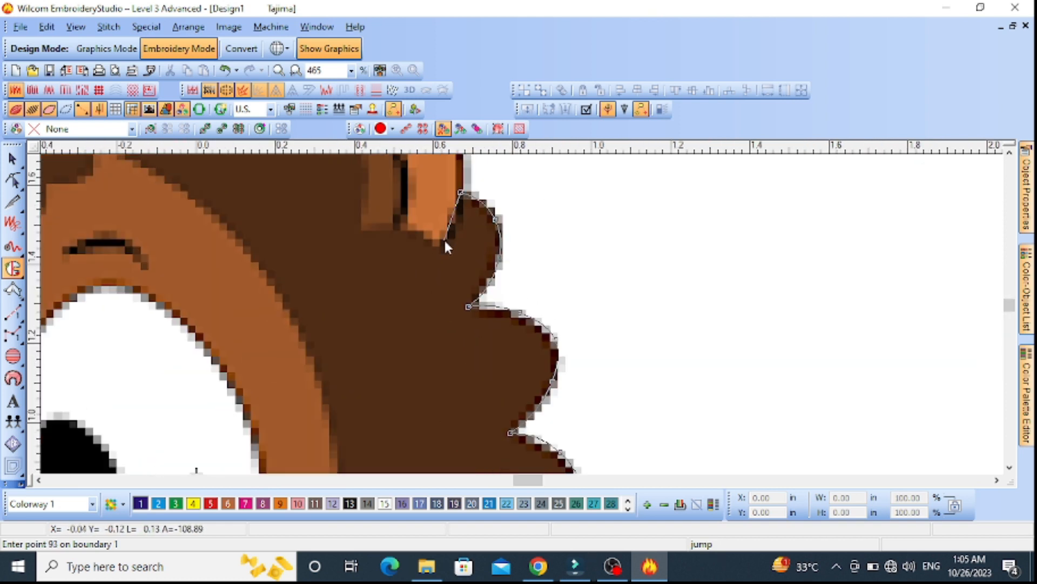
{"action": "left_click", "coordinate": [416, 224]}
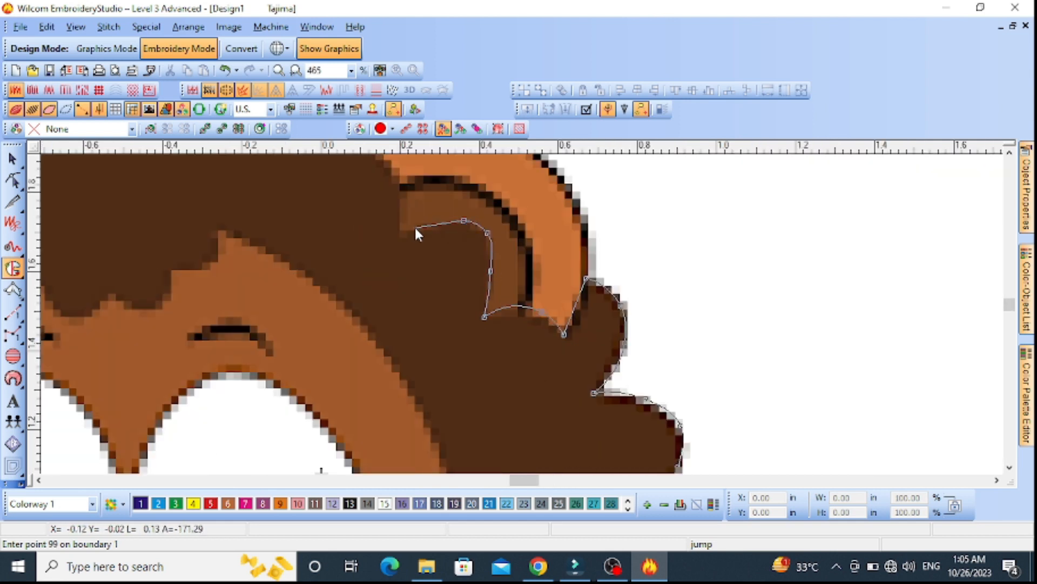
{"action": "left_click", "coordinate": [401, 236]}
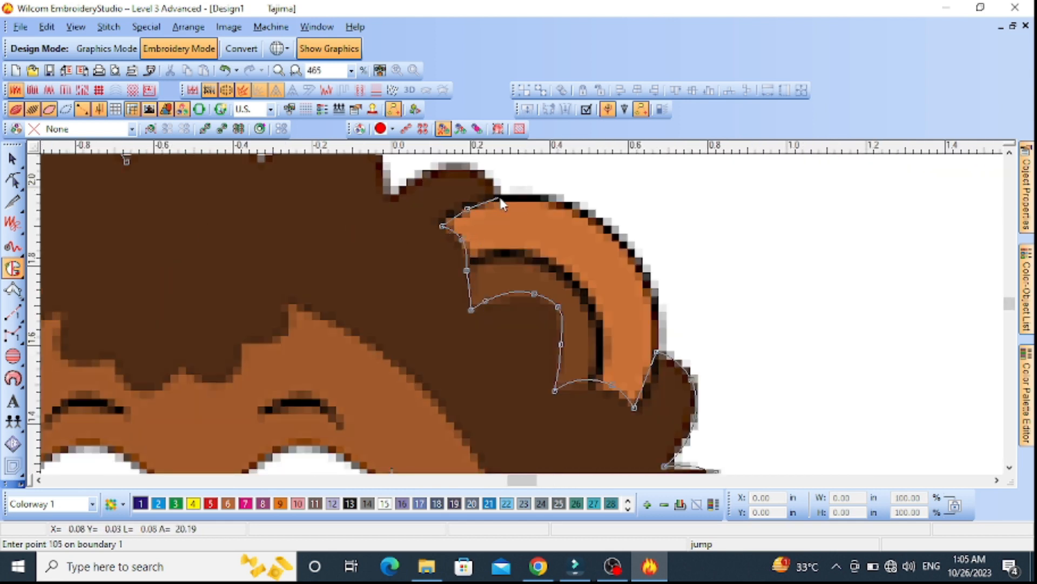
{"action": "left_click", "coordinate": [501, 199]}
{"action": "left_click", "coordinate": [411, 271]}
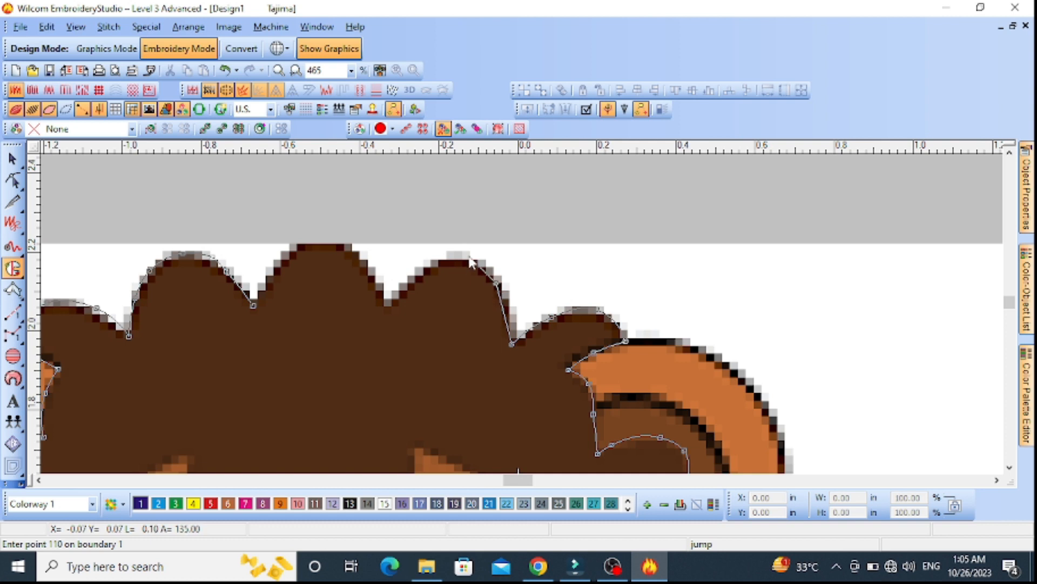
{"action": "left_click", "coordinate": [252, 304]}
Add an inner boundary just inside the face and muzzle edge as a hole and generate the mane fill
{"action": "scroll", "coordinate": [252, 304], "scroll_direction": "down", "scroll_amount": 3}
{"action": "scroll", "coordinate": [507, 332], "scroll_direction": "up", "scroll_amount": 2}
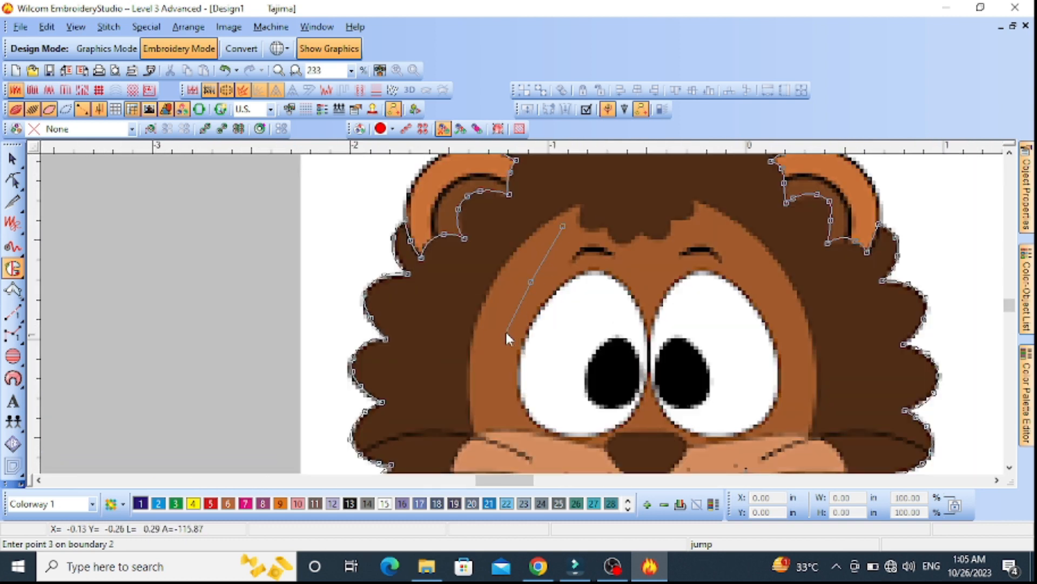
{"action": "left_click", "coordinate": [498, 325]}
{"action": "left_click", "coordinate": [489, 380]}
{"action": "left_click", "coordinate": [501, 428]}
{"action": "left_click", "coordinate": [476, 412]}
{"action": "left_click", "coordinate": [483, 448]}
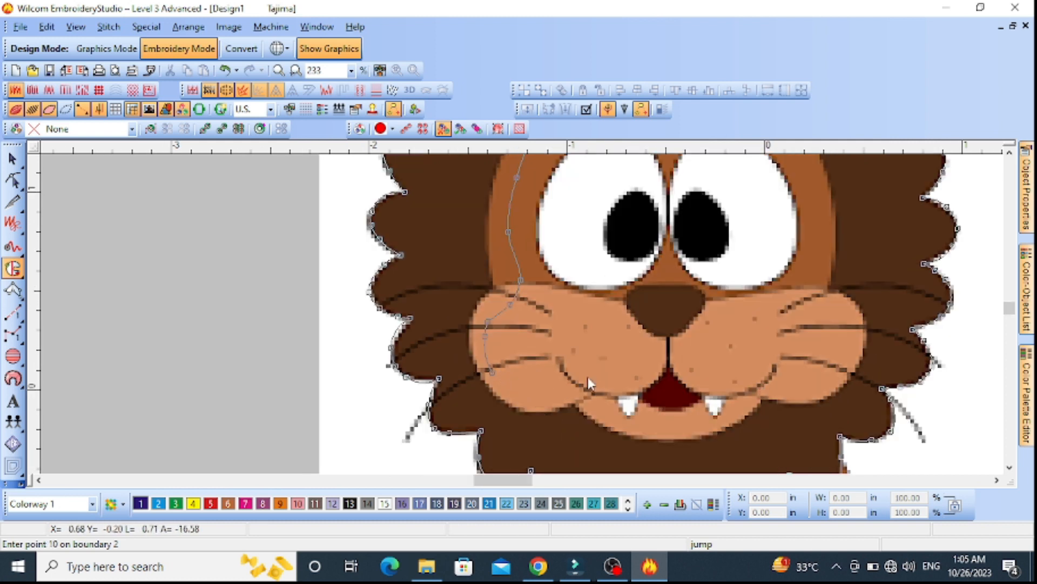
{"action": "left_click", "coordinate": [820, 269]}
{"action": "left_click", "coordinate": [819, 213]}
{"action": "key", "text": "Return"}
{"action": "key", "text": "Return"}
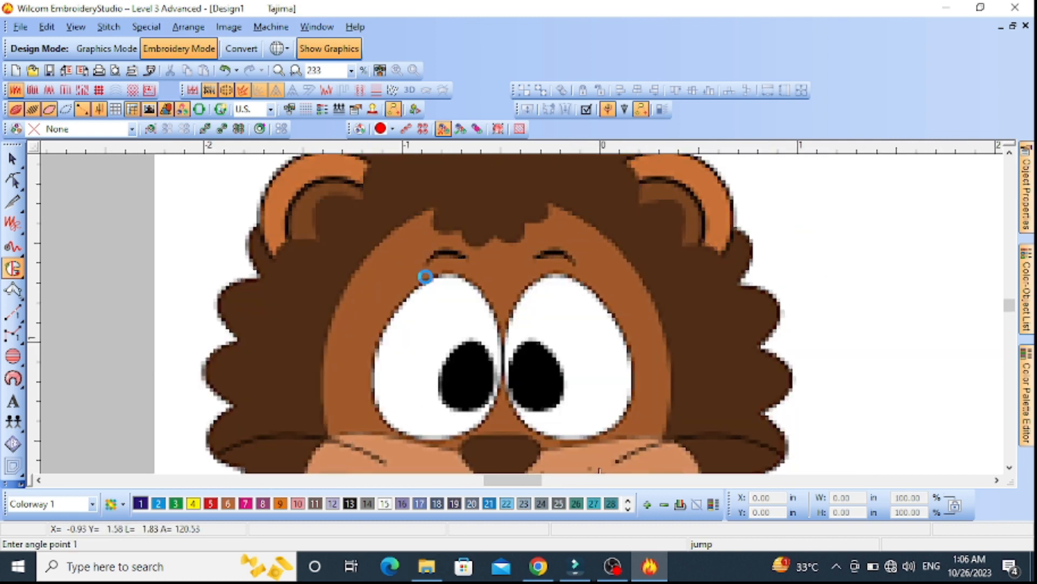
{"action": "key", "text": "Return"}
Set the mane object's fill type to Tatami and recolour it with palette colour 6
{"action": "scroll", "coordinate": [606, 324], "scroll_direction": "down", "scroll_amount": 1}
{"action": "key", "text": "Escape"}
{"action": "double_click", "coordinate": [573, 265]}
{"action": "left_click", "coordinate": [925, 198]}
{"action": "left_click", "coordinate": [972, 220]}
{"action": "left_click", "coordinate": [878, 255]}
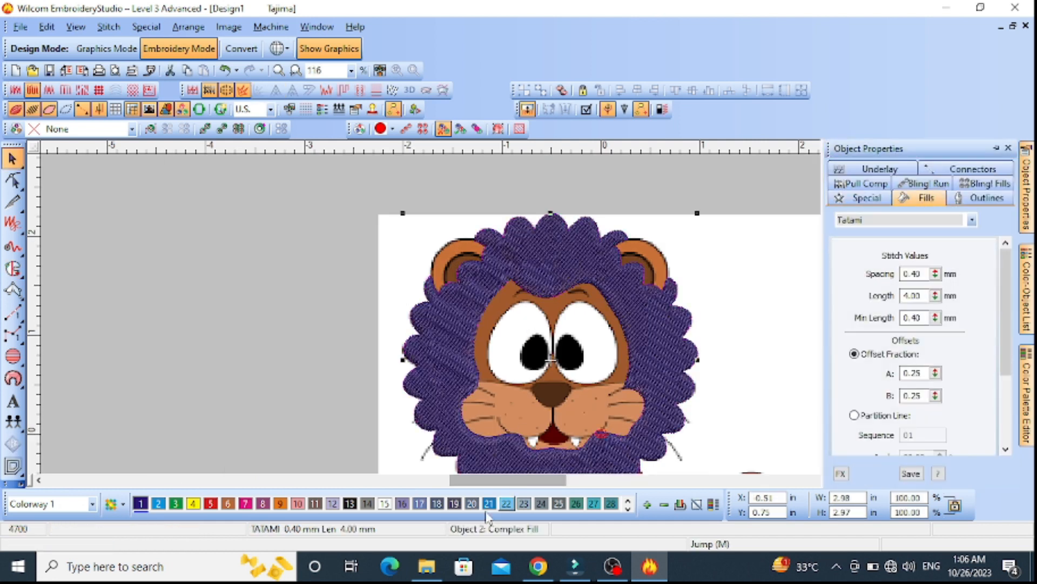
{"action": "left_click", "coordinate": [227, 503]}
{"action": "key", "text": "Escape"}
Hide the stitches and start a new complex fill boundary down the left edge of the brown face area
{"action": "key", "text": "s"}
{"action": "key", "text": "s"}
{"action": "key", "text": "s"}
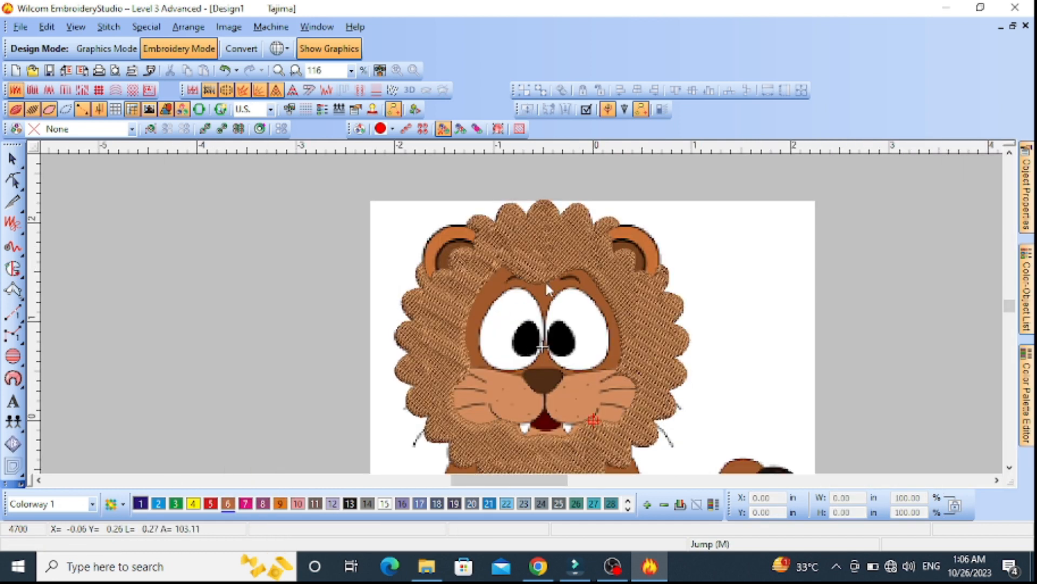
{"action": "scroll", "coordinate": [468, 250], "scroll_direction": "up", "scroll_amount": 2}
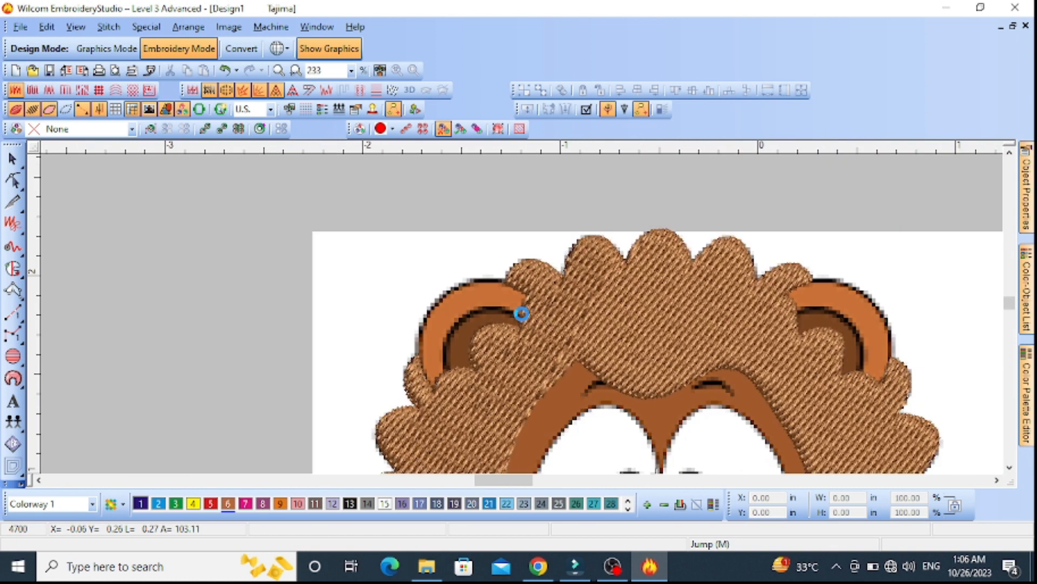
{"action": "scroll", "coordinate": [522, 313], "scroll_direction": "down", "scroll_amount": 3}
{"action": "scroll", "coordinate": [434, 254], "scroll_direction": "up", "scroll_amount": 2}
{"action": "key", "text": "s"}
{"action": "left_click", "coordinate": [12, 269]}
{"action": "scroll", "coordinate": [443, 232], "scroll_direction": "down", "scroll_amount": 1}
{"action": "scroll", "coordinate": [491, 292], "scroll_direction": "up", "scroll_amount": 2}
{"action": "left_click", "coordinate": [527, 278]}
{"action": "right_click", "coordinate": [355, 422]}
{"action": "right_click", "coordinate": [409, 454]}
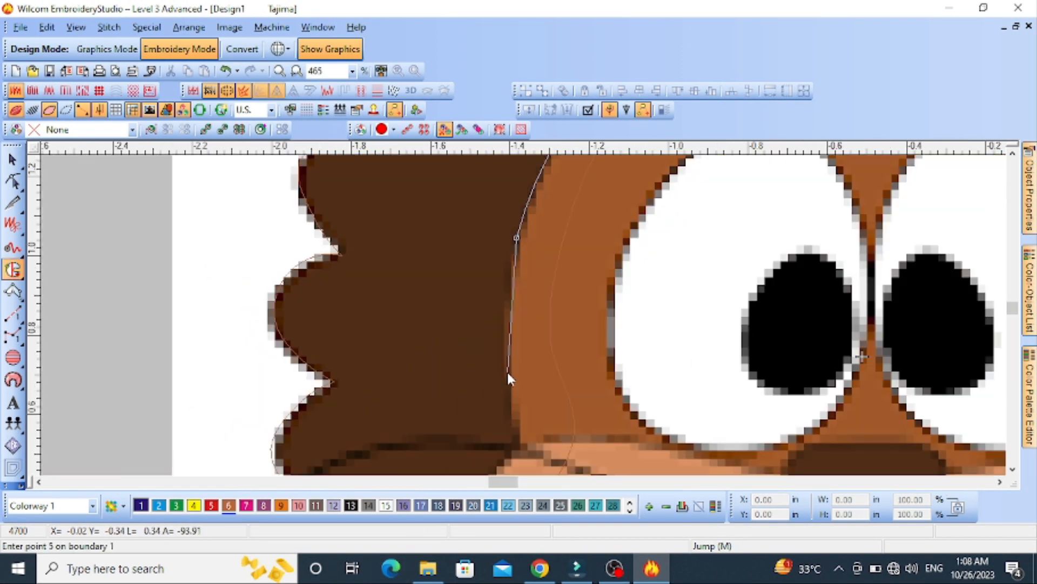
{"action": "right_click", "coordinate": [506, 371]}
Continue the face boundary beneath the eyes, across the upper muzzle and nose
{"action": "right_click", "coordinate": [764, 414]}
{"action": "right_click", "coordinate": [817, 409]}
{"action": "right_click", "coordinate": [871, 408]}
{"action": "right_click", "coordinate": [958, 409]}
{"action": "right_click", "coordinate": [830, 359]}
{"action": "right_click", "coordinate": [912, 352]}
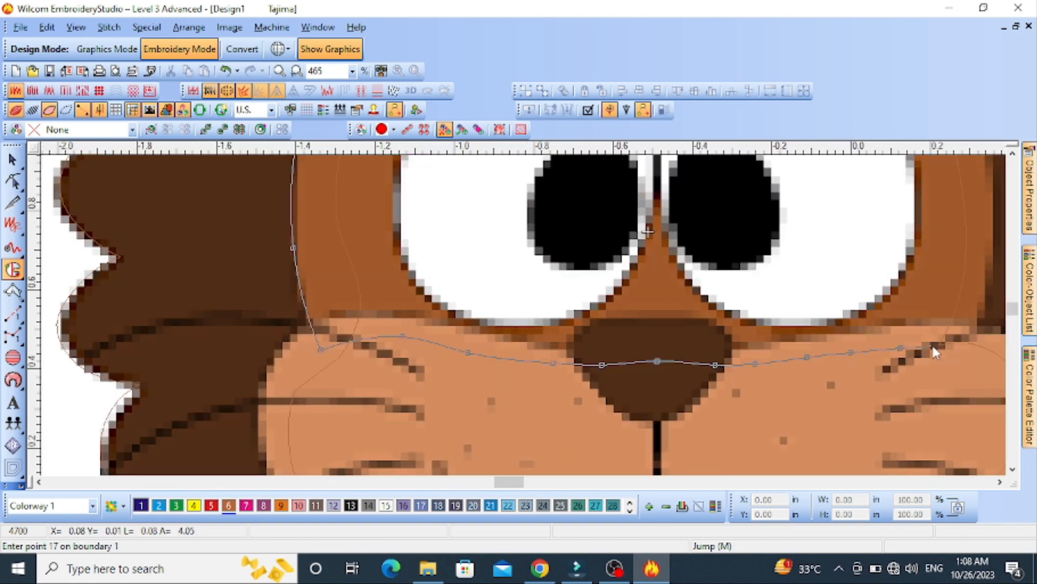
Trace the face boundary up its right edge and along the forehead hairline, and close it
{"action": "left_click", "coordinate": [971, 336]}
{"action": "right_click", "coordinate": [773, 212]}
{"action": "right_click", "coordinate": [583, 208]}
{"action": "right_click", "coordinate": [543, 228]}
{"action": "right_click", "coordinate": [502, 254]}
{"action": "left_click", "coordinate": [477, 281]}
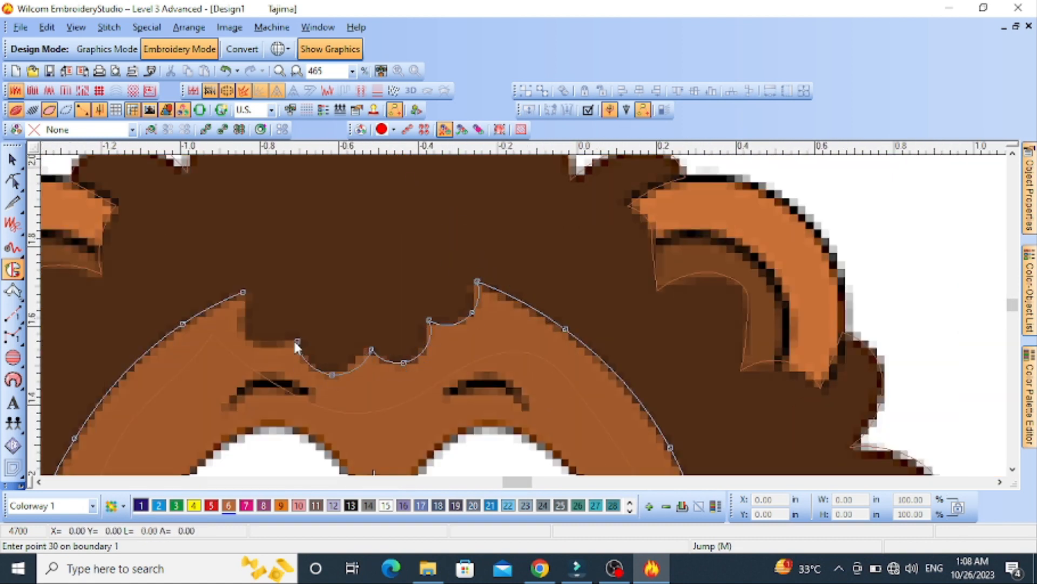
{"action": "left_click", "coordinate": [244, 290]}
{"action": "key", "text": "Return"}
Add an inner boundary inside the left eye as a hole in the face fill
{"action": "scroll", "coordinate": [384, 427], "scroll_direction": "down", "scroll_amount": 2}
{"action": "scroll", "coordinate": [496, 391], "scroll_direction": "up", "scroll_amount": 2}
{"action": "right_click", "coordinate": [491, 328]}
{"action": "right_click", "coordinate": [429, 308]}
{"action": "right_click", "coordinate": [400, 235]}
{"action": "right_click", "coordinate": [415, 174]}
{"action": "right_click", "coordinate": [507, 251]}
{"action": "right_click", "coordinate": [538, 236]}
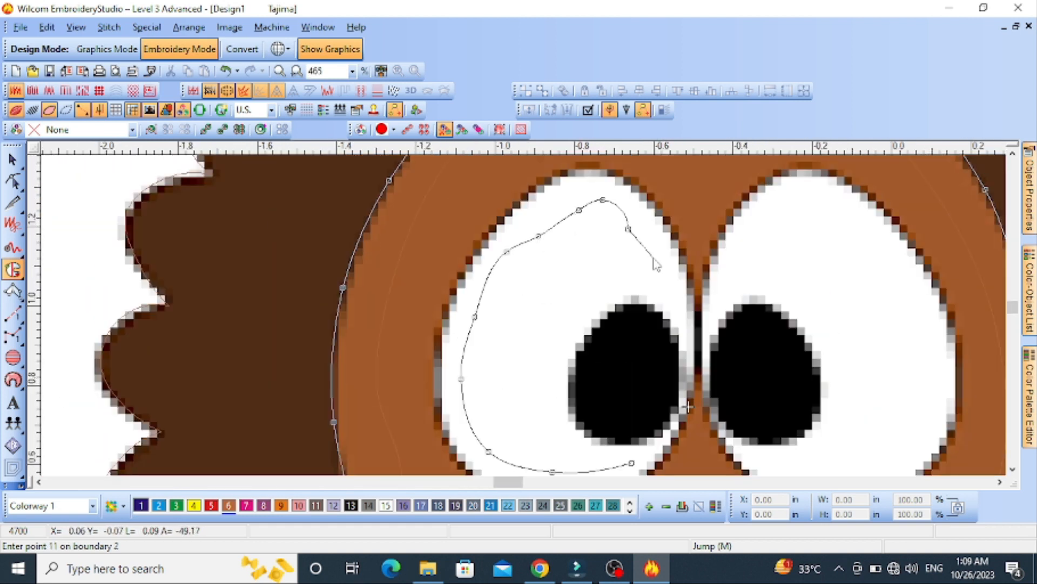
{"action": "left_click", "coordinate": [633, 463]}
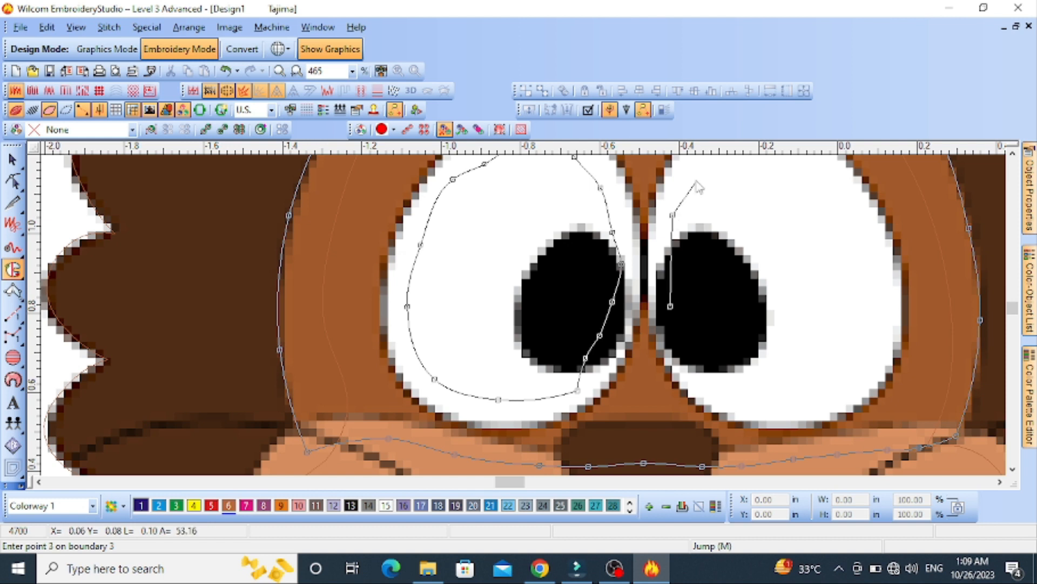
Add an inner boundary inside the right eye as a second hole in the face fill
{"action": "right_click", "coordinate": [697, 175]}
{"action": "right_click", "coordinate": [634, 215]}
{"action": "right_click", "coordinate": [671, 199]}
{"action": "right_click", "coordinate": [733, 227]}
{"action": "right_click", "coordinate": [749, 277]}
{"action": "right_click", "coordinate": [777, 336]}
{"action": "right_click", "coordinate": [770, 405]}
{"action": "right_click", "coordinate": [649, 382]}
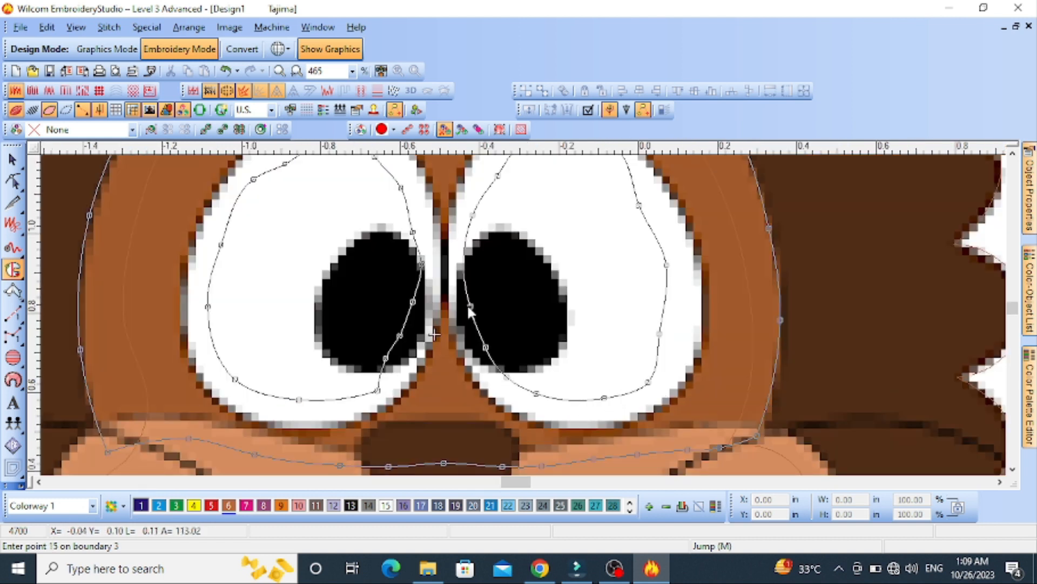
{"action": "key", "text": "Return"}
Set the face object's fill type to Tatami, recolour it with palette colour 9, and close its properties
{"action": "scroll", "coordinate": [465, 306], "scroll_direction": "down", "scroll_amount": 2}
{"action": "left_click", "coordinate": [13, 335]}
{"action": "left_click", "coordinate": [13, 160]}
{"action": "double_click", "coordinate": [680, 202]}
{"action": "left_click", "coordinate": [929, 199]}
{"action": "left_click", "coordinate": [907, 221]}
{"action": "left_click", "coordinate": [886, 249]}
{"action": "left_click", "coordinate": [280, 506]}
{"action": "key", "text": "Escape"}
{"action": "scroll", "coordinate": [429, 359], "scroll_direction": "down", "scroll_amount": 1}
{"action": "left_click", "coordinate": [1012, 149]}
{"action": "left_click", "coordinate": [519, 220]}
{"action": "key", "text": "Escape"}
Hide the stitches and start a complex fill boundary down the left side of the left eye
{"action": "scroll", "coordinate": [559, 242], "scroll_direction": "up", "scroll_amount": 1}
{"action": "key", "text": "s"}
{"action": "scroll", "coordinate": [521, 317], "scroll_direction": "up", "scroll_amount": 1}
{"action": "left_click", "coordinate": [13, 269]}
{"action": "left_click", "coordinate": [378, 244]}
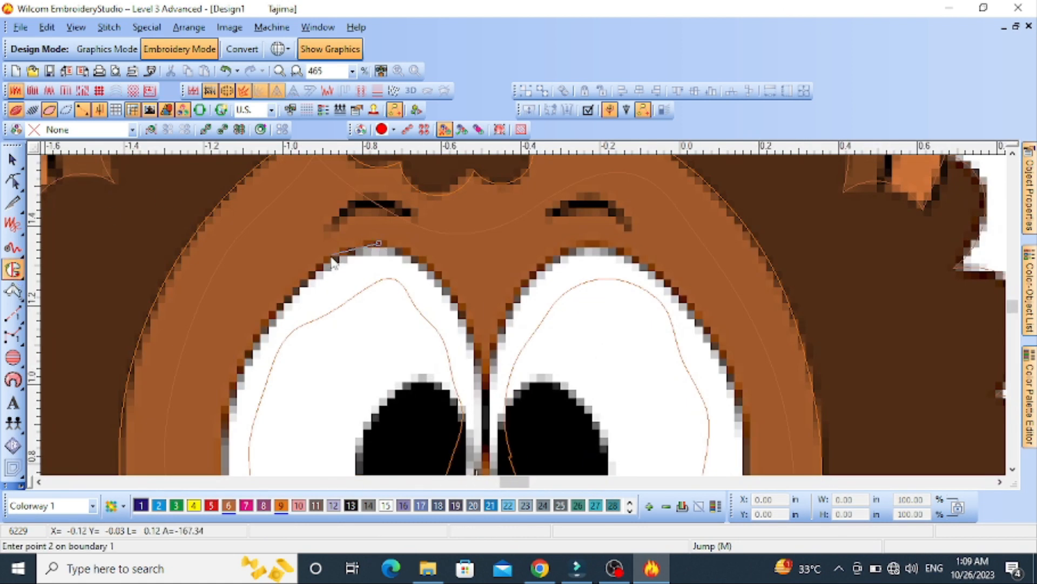
{"action": "left_click", "coordinate": [247, 362]}
{"action": "scroll", "coordinate": [521, 323], "scroll_direction": "down", "scroll_amount": 1}
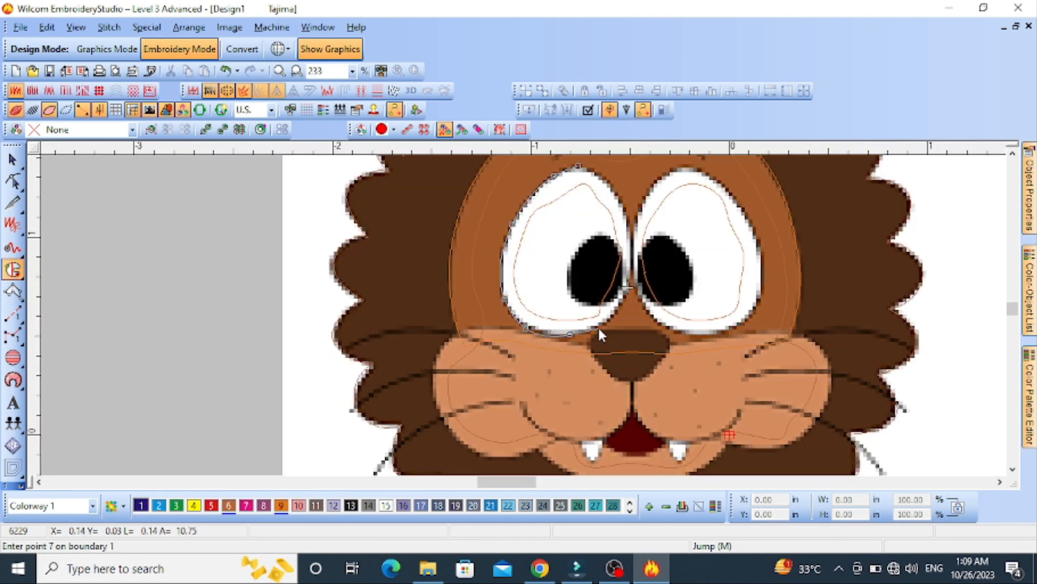
Close the left eye's boundary up its right side and generate the fill with stitches shown
{"action": "right_click", "coordinate": [631, 260]}
{"action": "right_click", "coordinate": [626, 208]}
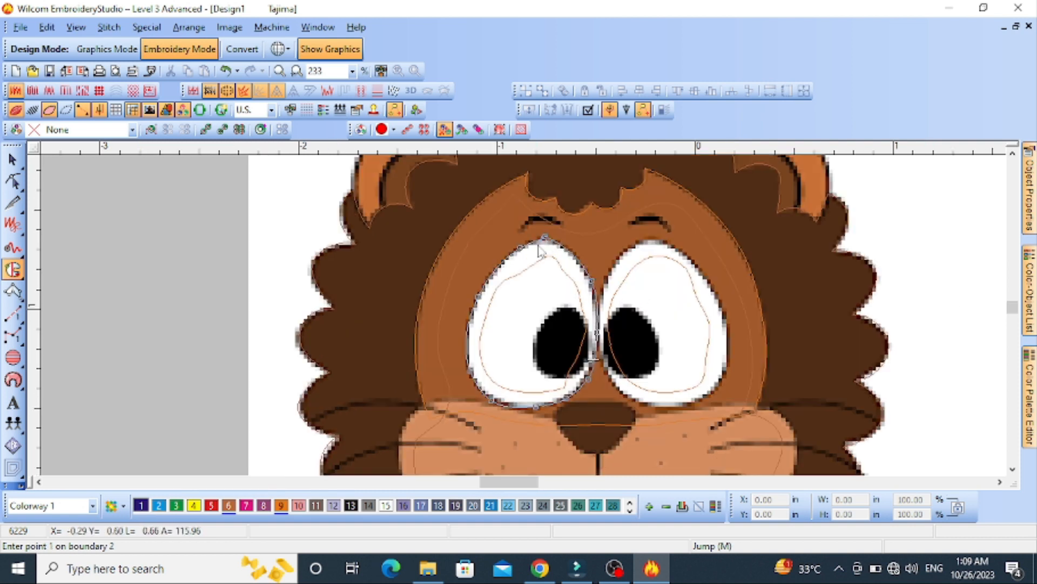
{"action": "key", "text": "Return"}
{"action": "key", "text": "Return"}
{"action": "key", "text": "Return"}
{"action": "key", "text": "s"}
Set the left eye's fill type to Tatami and recolour it white with palette colour 15
{"action": "key", "text": "Escape"}
{"action": "double_click", "coordinate": [534, 304]}
{"action": "left_click", "coordinate": [923, 199]}
{"action": "left_click", "coordinate": [975, 220]}
{"action": "left_click", "coordinate": [888, 245]}
{"action": "left_click", "coordinate": [385, 506]}
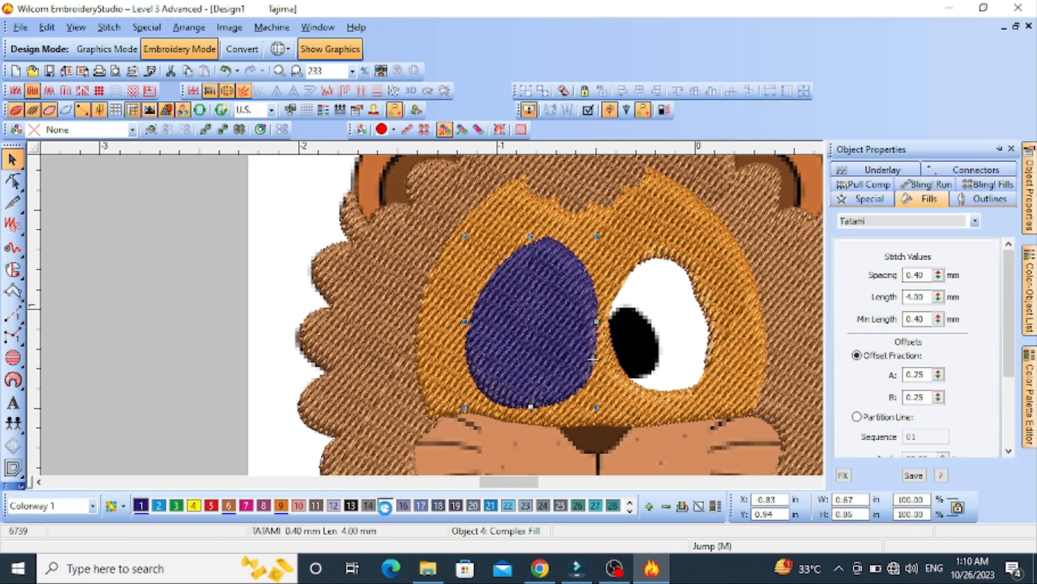
{"action": "key", "text": "Escape"}
Hide the stitches and start a complex fill boundary down the left side of the right eye
{"action": "left_click", "coordinate": [13, 270]}
{"action": "key", "text": "s"}
{"action": "scroll", "coordinate": [616, 268], "scroll_direction": "up", "scroll_amount": 1}
{"action": "right_click", "coordinate": [592, 254]}
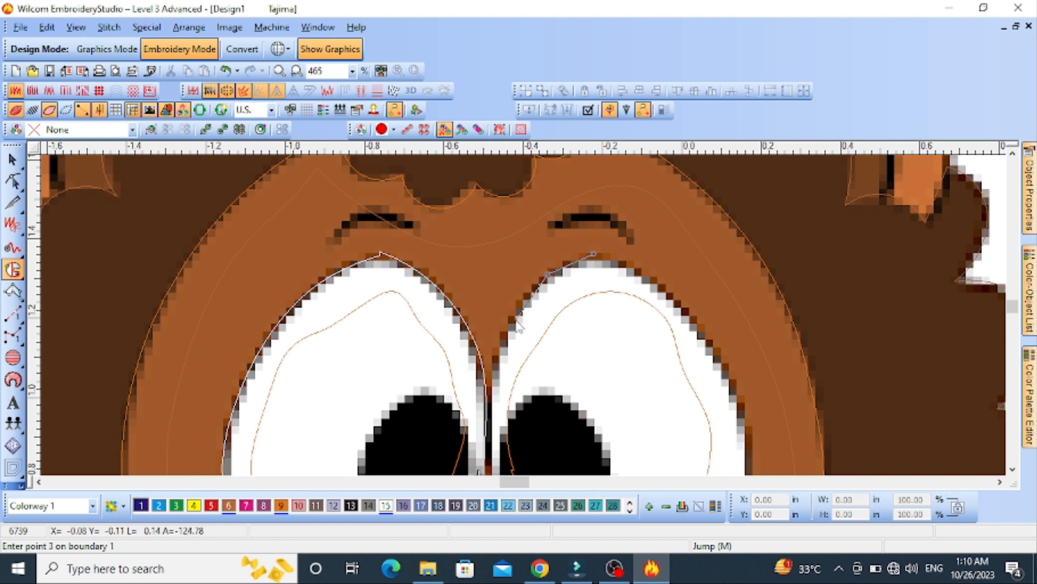
{"action": "right_click", "coordinate": [511, 320]}
{"action": "right_click", "coordinate": [492, 388]}
{"action": "right_click", "coordinate": [528, 453]}
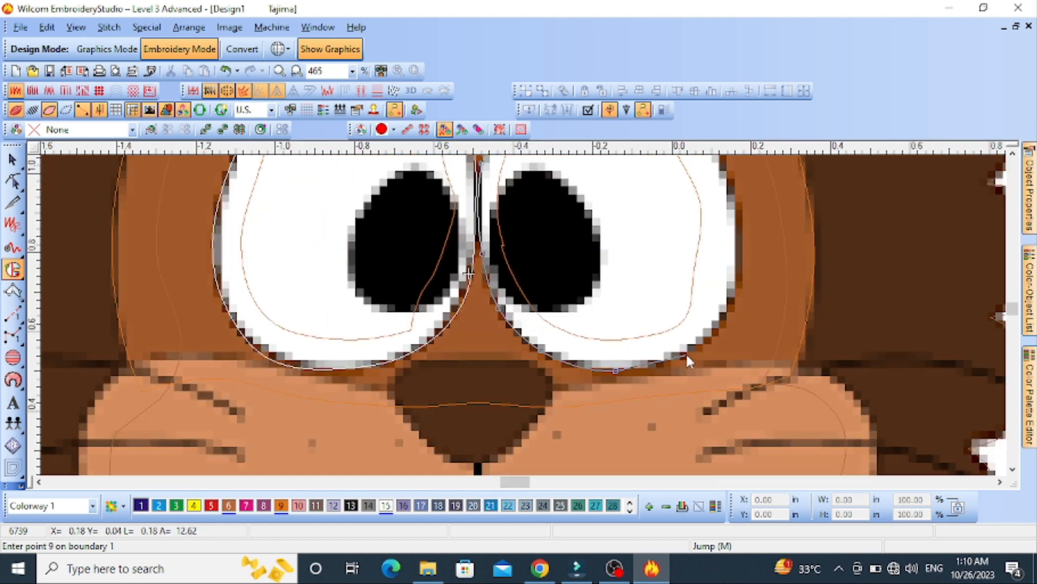
Close the right eye's boundary along its bottom and right side, and generate the fill with stitches shown
{"action": "right_click", "coordinate": [686, 354]}
{"action": "right_click", "coordinate": [737, 292]}
{"action": "right_click", "coordinate": [614, 233]}
{"action": "right_click", "coordinate": [512, 195]}
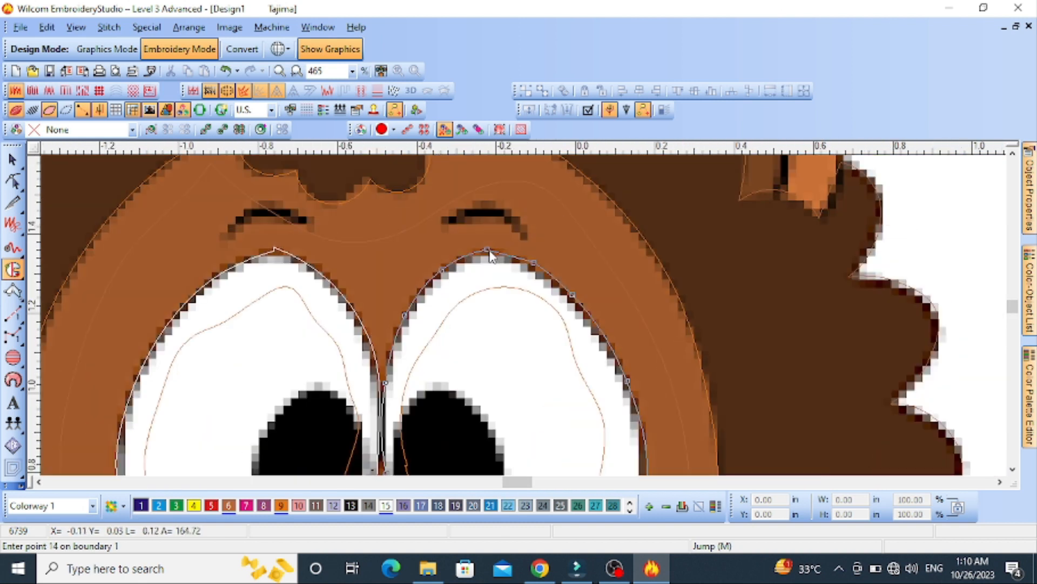
{"action": "key", "text": "Return"}
{"action": "key", "text": "Return"}
{"action": "key", "text": "Return"}
{"action": "key", "text": "Return"}
{"action": "key", "text": "s"}
Set the right eye's fill type to Tatami and recolour it white with palette colour 15
{"action": "key", "text": "shift+z"}
{"action": "double_click", "coordinate": [527, 346]}
{"action": "left_click", "coordinate": [925, 199]}
{"action": "left_click", "coordinate": [975, 221]}
{"action": "left_click", "coordinate": [878, 244]}
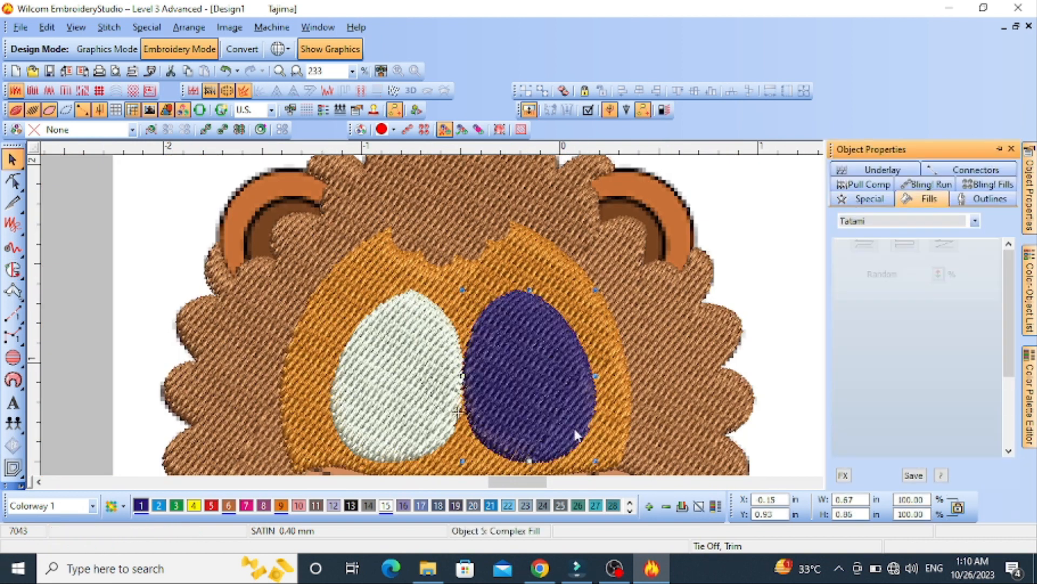
{"action": "left_click", "coordinate": [386, 506]}
{"action": "key", "text": "shift+z"}
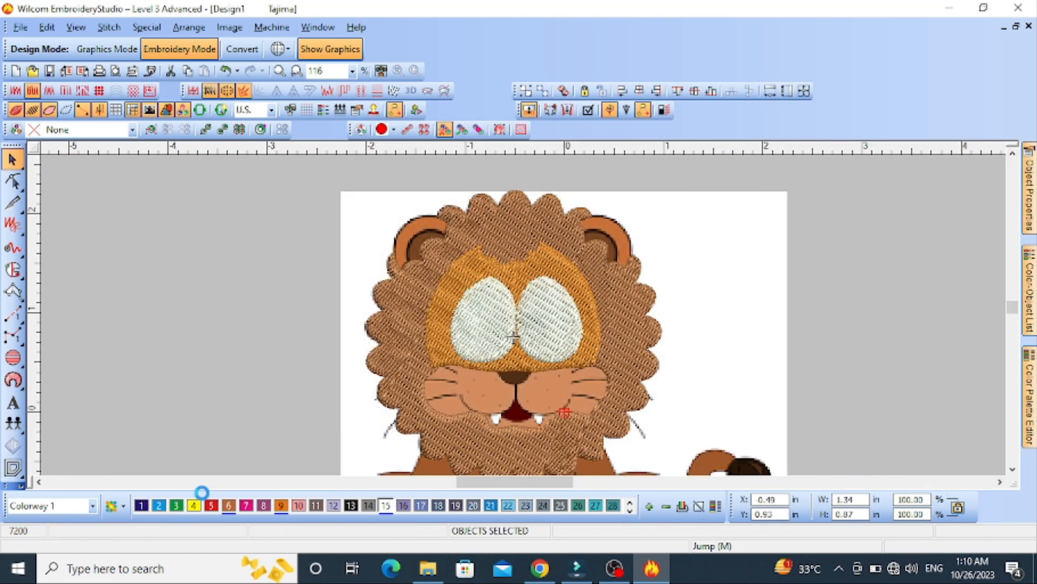
Recolour the selected eye outlines black with palette colour 13
{"action": "left_click", "coordinate": [351, 505]}
{"action": "key", "text": "Escape"}
{"action": "scroll", "coordinate": [527, 320], "scroll_direction": "up", "scroll_amount": 2}
{"action": "scroll", "coordinate": [523, 314], "scroll_direction": "down", "scroll_amount": 1}
Digitize the left eye's pupil as a satin column with point pairs running from its top to its bottom
{"action": "key", "text": "s"}
{"action": "left_click", "coordinate": [13, 291]}
{"action": "scroll", "coordinate": [502, 343], "scroll_direction": "up", "scroll_amount": 1}
{"action": "left_click", "coordinate": [523, 240]}
{"action": "left_click", "coordinate": [530, 241]}
{"action": "left_click", "coordinate": [488, 266]}
{"action": "left_click", "coordinate": [565, 273]}
{"action": "right_click", "coordinate": [456, 319]}
{"action": "right_click", "coordinate": [571, 326]}
{"action": "left_click", "coordinate": [511, 389]}
{"action": "left_click", "coordinate": [516, 389]}
{"action": "key", "text": "Return"}
{"action": "key", "text": "s"}
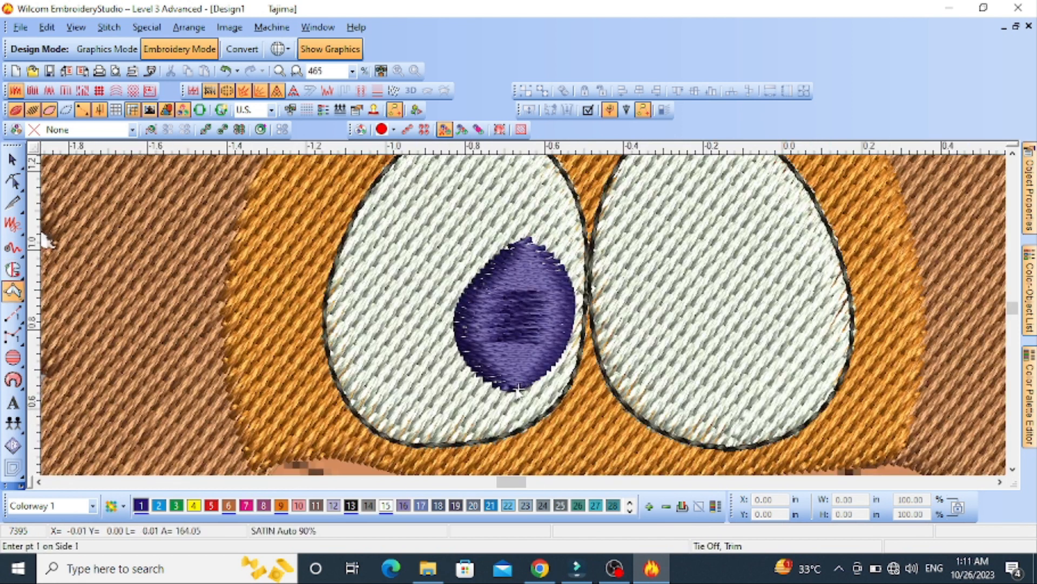
Reshape the left pupil's lower-right edge to follow the image and recolour the pupil black with palette colour 13
{"action": "key", "text": "h"}
{"action": "key", "text": "s"}
{"action": "right_click", "coordinate": [546, 374]}
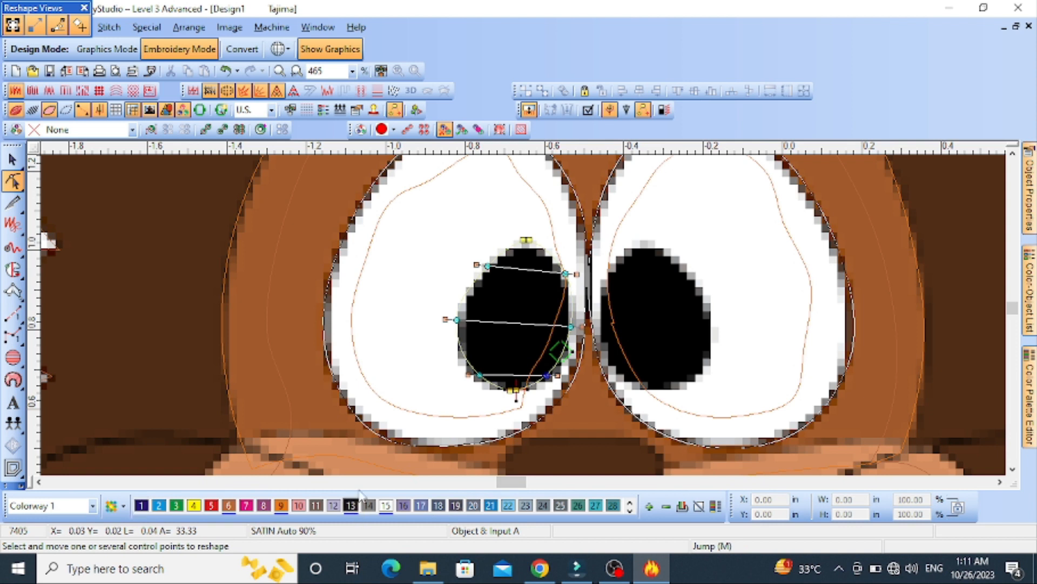
{"action": "key", "text": "s"}
Digitize the right eye's pupil as a satin column with curved point pairs and generate its stitches
{"action": "left_click", "coordinate": [13, 290]}
{"action": "key", "text": "s"}
{"action": "right_click", "coordinate": [599, 287]}
{"action": "right_click", "coordinate": [691, 274]}
{"action": "right_click", "coordinate": [604, 337]}
{"action": "right_click", "coordinate": [710, 315]}
{"action": "right_click", "coordinate": [630, 383]}
{"action": "right_click", "coordinate": [709, 356]}
{"action": "key", "text": "Return"}
{"action": "key", "text": "s"}
Digitize the right ear's outer band as a satin column curving from the mane down to the ear's lower end
{"action": "scroll", "coordinate": [523, 315], "scroll_direction": "down", "scroll_amount": 4}
{"action": "key", "text": "s"}
{"action": "scroll", "coordinate": [651, 340], "scroll_direction": "up", "scroll_amount": 6}
{"action": "left_click", "coordinate": [13, 291]}
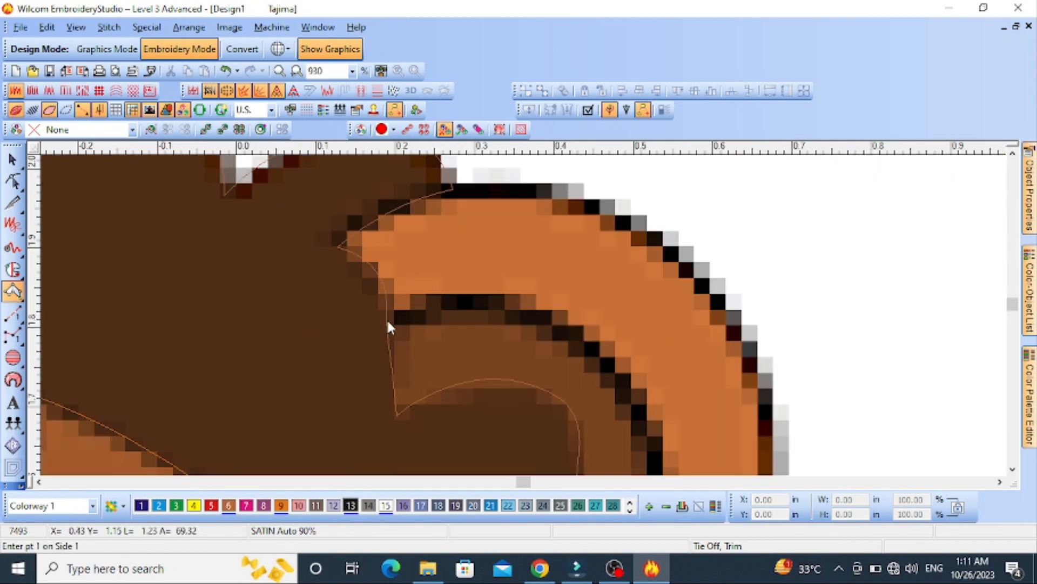
{"action": "key", "text": "Return"}
{"action": "left_click", "coordinate": [596, 344]}
{"action": "scroll", "coordinate": [647, 338], "scroll_direction": "down", "scroll_amount": 1}
{"action": "left_click", "coordinate": [525, 344]}
{"action": "left_click", "coordinate": [573, 364]}
{"action": "key", "text": "Return"}
Reshape the right ear's outer band so its outer edge follows the ear's curve in the image
{"action": "key", "text": "h"}
{"action": "scroll", "coordinate": [529, 281], "scroll_direction": "down", "scroll_amount": 1}
{"action": "scroll", "coordinate": [528, 288], "scroll_direction": "up", "scroll_amount": 1}
{"action": "left_click_drag", "start_coordinate": [522, 289], "coordinate": [528, 287]}
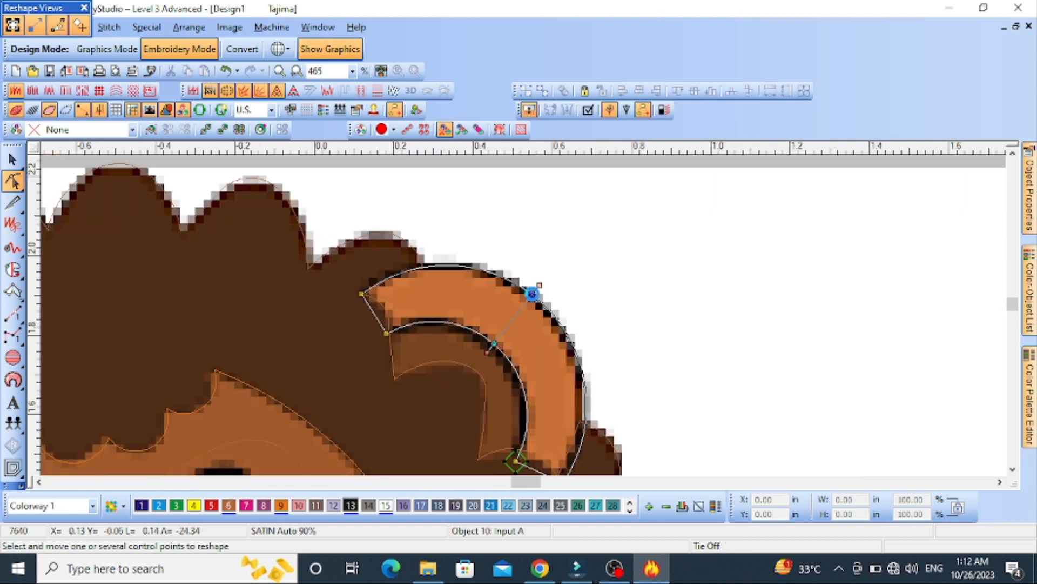
{"action": "key", "text": "Return"}
{"action": "key", "text": "Escape"}
Recolour the right ear's outer band orange with palette colour 9 and show its stitches
{"action": "key", "text": "s"}
{"action": "key", "text": "o"}
{"action": "left_click", "coordinate": [282, 506]}
{"action": "key", "text": "s"}
{"action": "key", "text": "Escape"}
{"action": "key", "text": "s"}
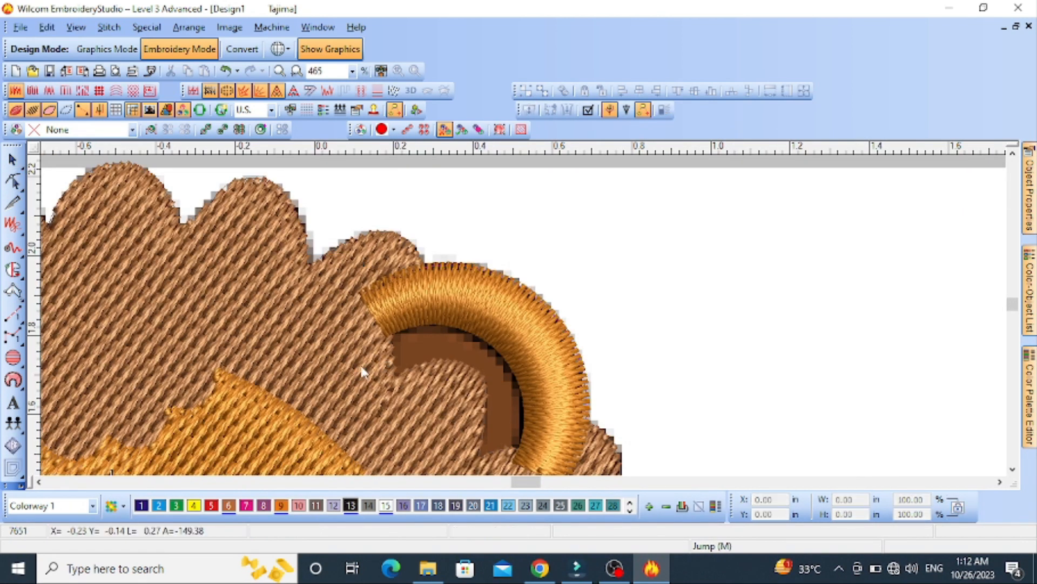
Digitize the right ear's inner band as a satin column with curved point pairs, ending at its lower edge
{"action": "left_click", "coordinate": [5, 296]}
{"action": "key", "text": "s"}
{"action": "left_click", "coordinate": [389, 381]}
{"action": "left_click", "coordinate": [382, 338]}
{"action": "scroll", "coordinate": [465, 377], "scroll_direction": "down", "scroll_amount": 1}
{"action": "scroll", "coordinate": [469, 376], "scroll_direction": "up", "scroll_amount": 1}
{"action": "left_click", "coordinate": [523, 293]}
{"action": "right_click", "coordinate": [528, 256]}
{"action": "right_click", "coordinate": [543, 311]}
{"action": "right_click", "coordinate": [571, 295]}
{"action": "right_click", "coordinate": [543, 351]}
{"action": "right_click", "coordinate": [584, 344]}
{"action": "left_click", "coordinate": [541, 387]}
{"action": "left_click", "coordinate": [577, 386]}
{"action": "key", "text": "Return"}
Reshape the right ear's inner band by moving its control points to follow the dark brown area of the image
{"action": "key", "text": "h"}
{"action": "scroll", "coordinate": [543, 340], "scroll_direction": "up", "scroll_amount": 1}
{"action": "left_click", "coordinate": [430, 236]}
{"action": "key", "text": "space"}
{"action": "left_click_drag", "start_coordinate": [431, 237], "coordinate": [432, 247]}
{"action": "left_click_drag", "start_coordinate": [365, 272], "coordinate": [370, 277]}
{"action": "scroll", "coordinate": [439, 176], "scroll_direction": "down", "scroll_amount": 1}
{"action": "scroll", "coordinate": [523, 315], "scroll_direction": "up", "scroll_amount": 1}
{"action": "left_click_drag", "start_coordinate": [521, 294], "coordinate": [516, 305]}
{"action": "left_click_drag", "start_coordinate": [600, 307], "coordinate": [605, 319]}
{"action": "left_click_drag", "start_coordinate": [517, 306], "coordinate": [521, 312]}
{"action": "scroll", "coordinate": [523, 316], "scroll_direction": "down", "scroll_amount": 1}
{"action": "scroll", "coordinate": [588, 387], "scroll_direction": "up", "scroll_amount": 1}
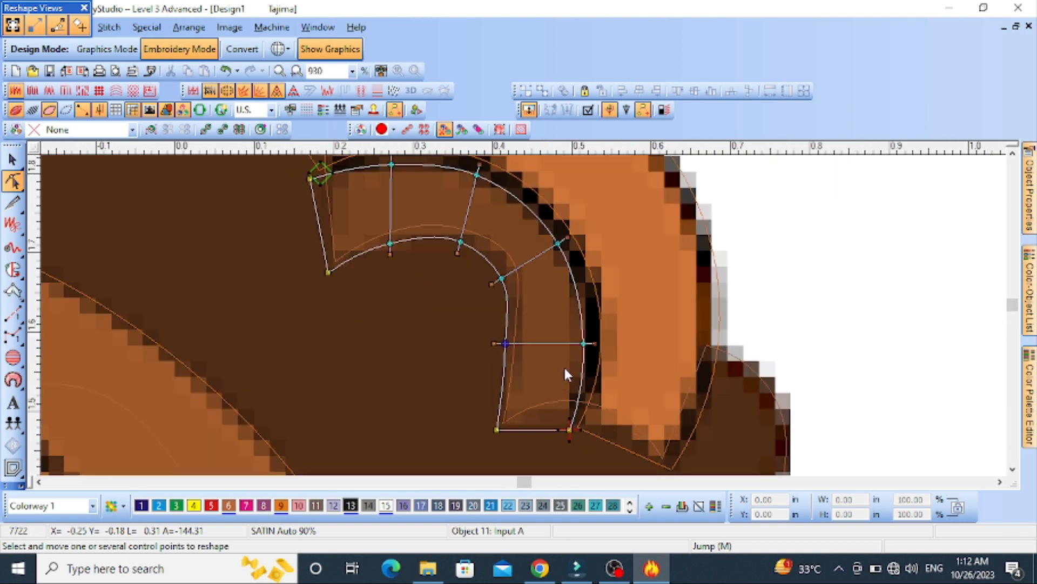
{"action": "key", "text": "Escape"}
{"action": "scroll", "coordinate": [522, 313], "scroll_direction": "down", "scroll_amount": 1}
Try palette colours 6 and 10 on the right ear's inner band and undo the last colour change
{"action": "left_click", "coordinate": [229, 506]}
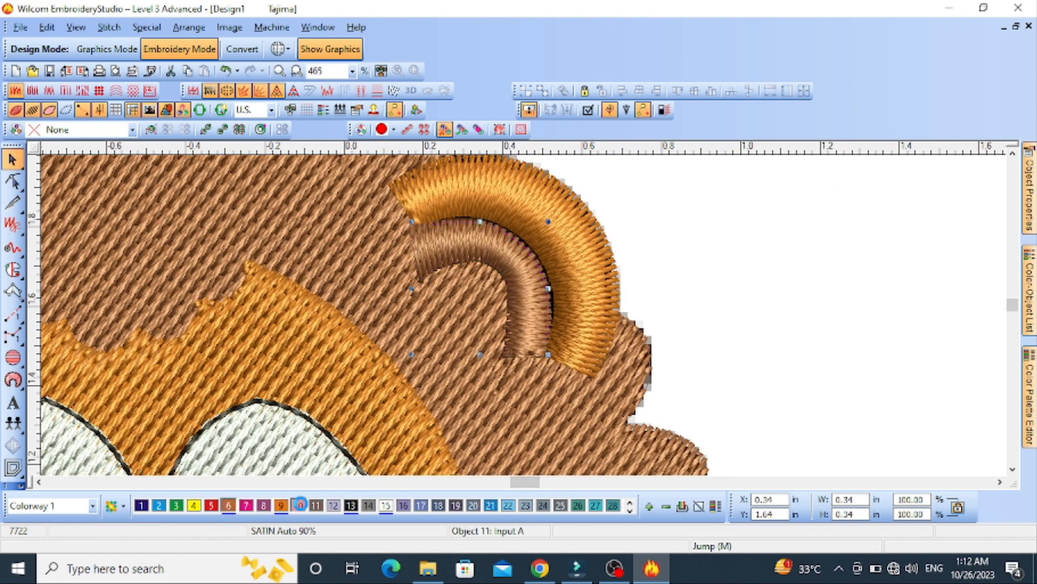
{"action": "left_click", "coordinate": [301, 505]}
{"action": "key", "text": "Escape"}
{"action": "key", "text": "s"}
{"action": "key", "text": "s"}
{"action": "key", "text": "ctrl+z"}
{"action": "key", "text": "s"}
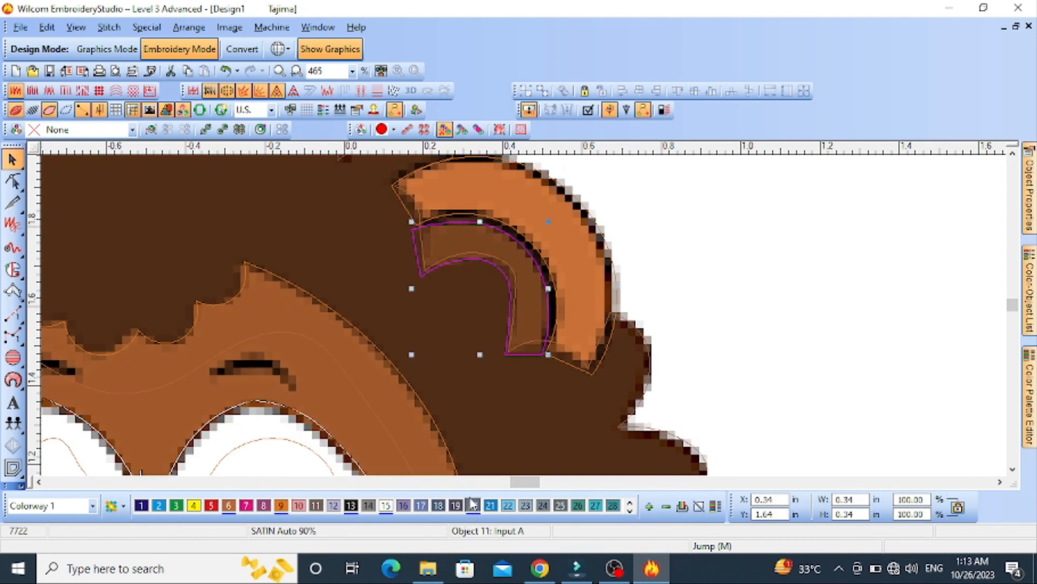
{"action": "key", "text": "s"}
Recolour the right ear's inner band pink with palette colour 10 and deselect it
{"action": "left_click", "coordinate": [228, 505]}
{"action": "left_click", "coordinate": [299, 505]}
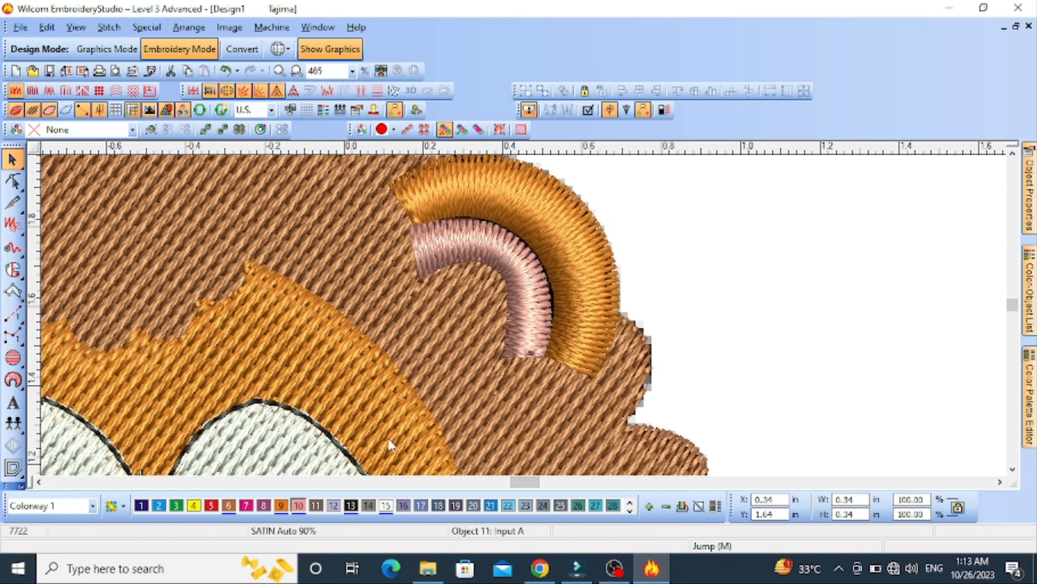
{"action": "key", "text": "Escape"}
Digitize a run stitch line along the black curve between the right ear's inner and outer bands
{"action": "scroll", "coordinate": [528, 291], "scroll_direction": "down", "scroll_amount": 2}
{"action": "scroll", "coordinate": [531, 290], "scroll_direction": "up", "scroll_amount": 2}
{"action": "key", "text": "s"}
{"action": "left_click", "coordinate": [13, 314]}
{"action": "key", "text": "s"}
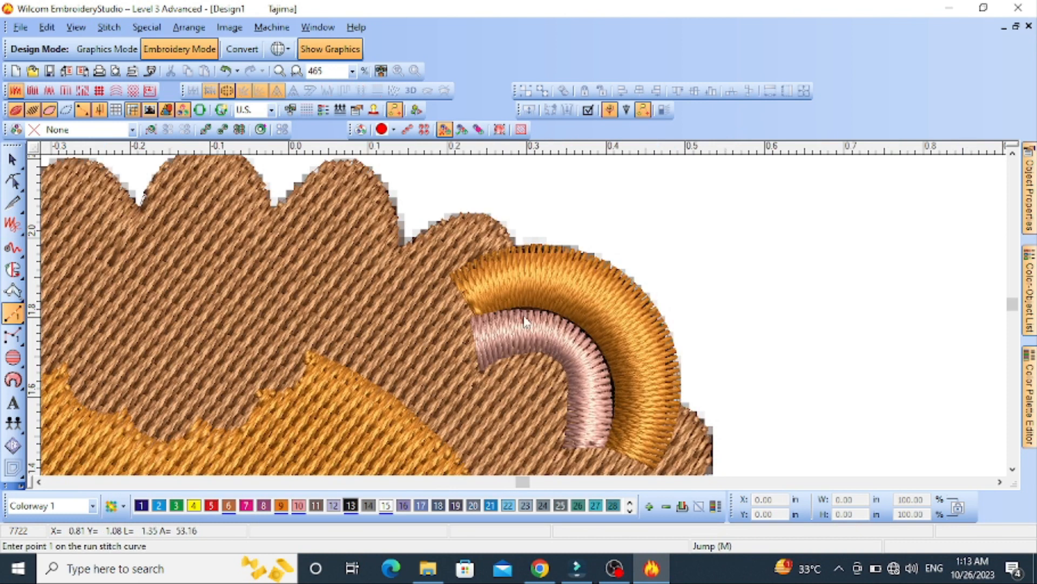
{"action": "key", "text": "s"}
{"action": "scroll", "coordinate": [508, 311], "scroll_direction": "up", "scroll_amount": 1}
{"action": "middle_click", "coordinate": [659, 386]}
{"action": "right_click", "coordinate": [564, 354]}
{"action": "middle_click", "coordinate": [542, 389]}
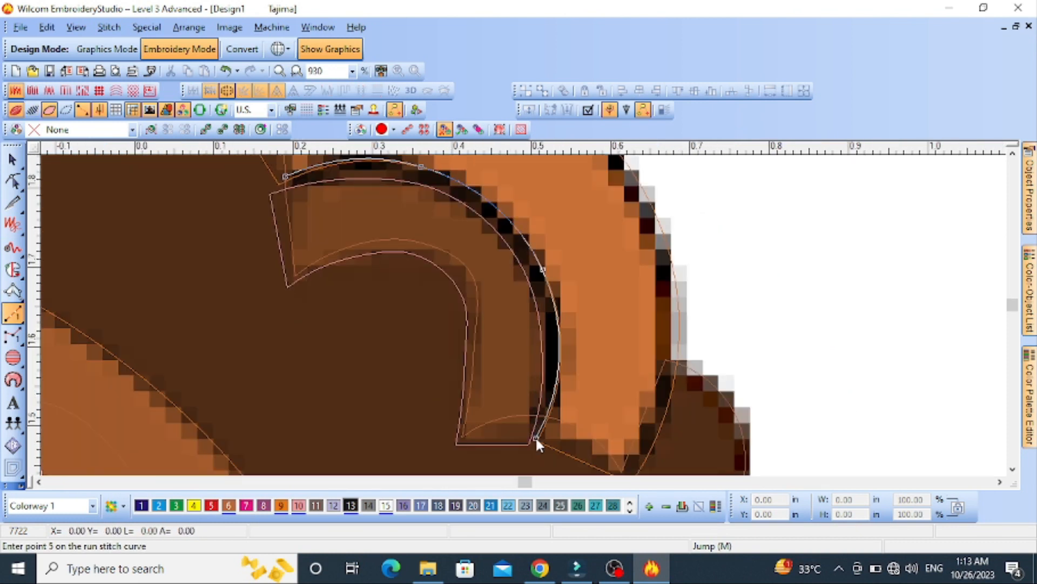
{"action": "left_click", "coordinate": [537, 436]}
{"action": "key", "text": "Return"}
Digitize a run stitch outline along the outer edge of the right ear's orange band
{"action": "key", "text": "s"}
{"action": "scroll", "coordinate": [505, 375], "scroll_direction": "down", "scroll_amount": 1}
{"action": "scroll", "coordinate": [523, 319], "scroll_direction": "up", "scroll_amount": 1}
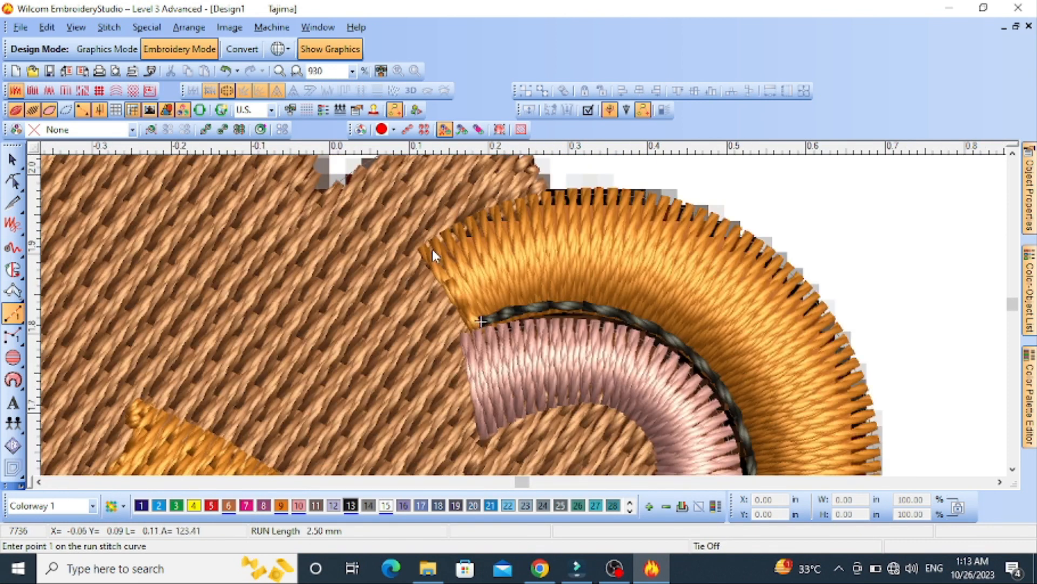
{"action": "right_click", "coordinate": [815, 300]}
{"action": "middle_click", "coordinate": [687, 393]}
{"action": "right_click", "coordinate": [703, 346]}
{"action": "middle_click", "coordinate": [609, 385]}
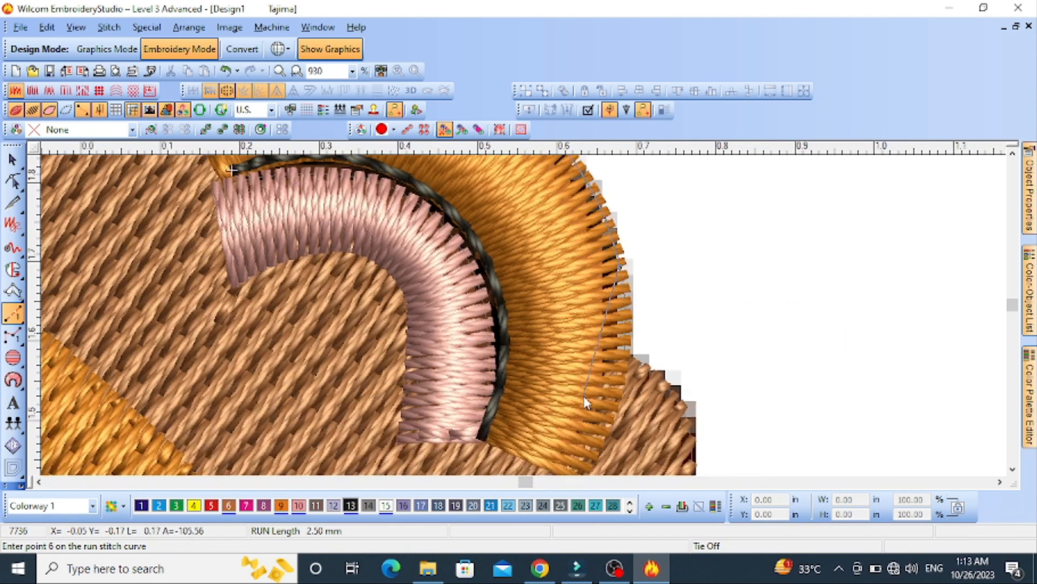
{"action": "middle_click", "coordinate": [556, 392]}
{"action": "key", "text": "Return"}
{"action": "scroll", "coordinate": [546, 404], "scroll_direction": "down", "scroll_amount": 1}
{"action": "middle_click", "coordinate": [493, 224]}
Digitize the left ear's outer band as a satin column from the mane down to the ear's pointed lower end
{"action": "key", "text": "s"}
{"action": "scroll", "coordinate": [530, 306], "scroll_direction": "down", "scroll_amount": 2}
{"action": "scroll", "coordinate": [314, 288], "scroll_direction": "up", "scroll_amount": 2}
{"action": "left_click", "coordinate": [13, 291]}
{"action": "left_click", "coordinate": [639, 290]}
{"action": "left_click", "coordinate": [617, 339]}
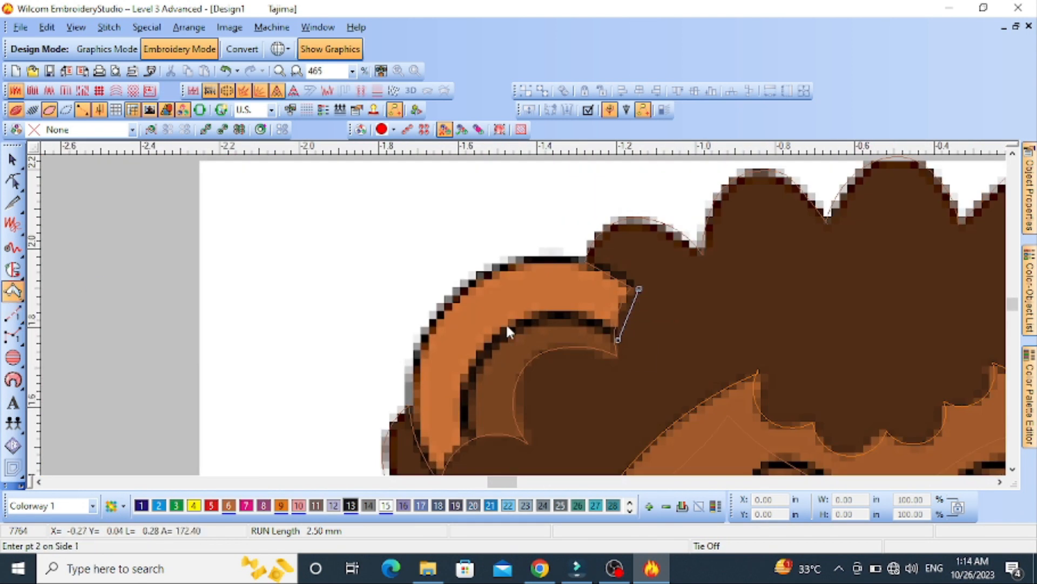
{"action": "right_click", "coordinate": [465, 286]}
{"action": "middle_click", "coordinate": [483, 388]}
{"action": "left_click", "coordinate": [514, 368]}
{"action": "left_click", "coordinate": [484, 414]}
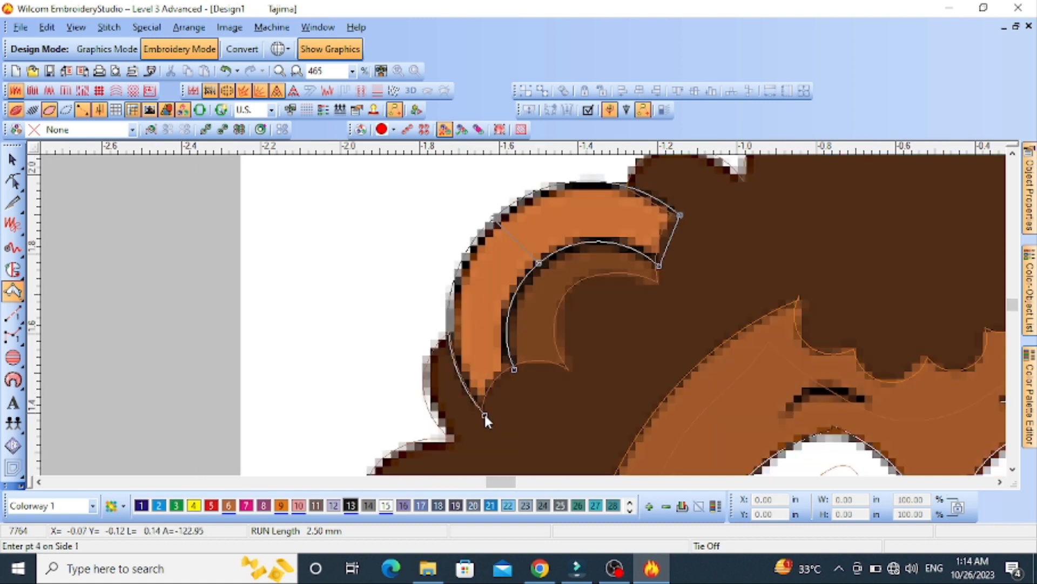
{"action": "key", "text": "Return"}
Digitize the left ear's inner band as a satin column from its lower end up to the mane
{"action": "left_click", "coordinate": [570, 373]}
{"action": "left_click", "coordinate": [516, 370]}
{"action": "left_click", "coordinate": [568, 313]}
{"action": "left_click", "coordinate": [662, 292]}
{"action": "key", "text": "Return"}
Reshape the left ear's inner band by adjusting its curve and lower corner points
{"action": "key", "text": "h"}
{"action": "right_click", "coordinate": [554, 326]}
{"action": "left_click_drag", "start_coordinate": [555, 326], "coordinate": [572, 296]}
{"action": "scroll", "coordinate": [571, 359], "scroll_direction": "up", "scroll_amount": 1}
{"action": "double_click", "coordinate": [522, 342]}
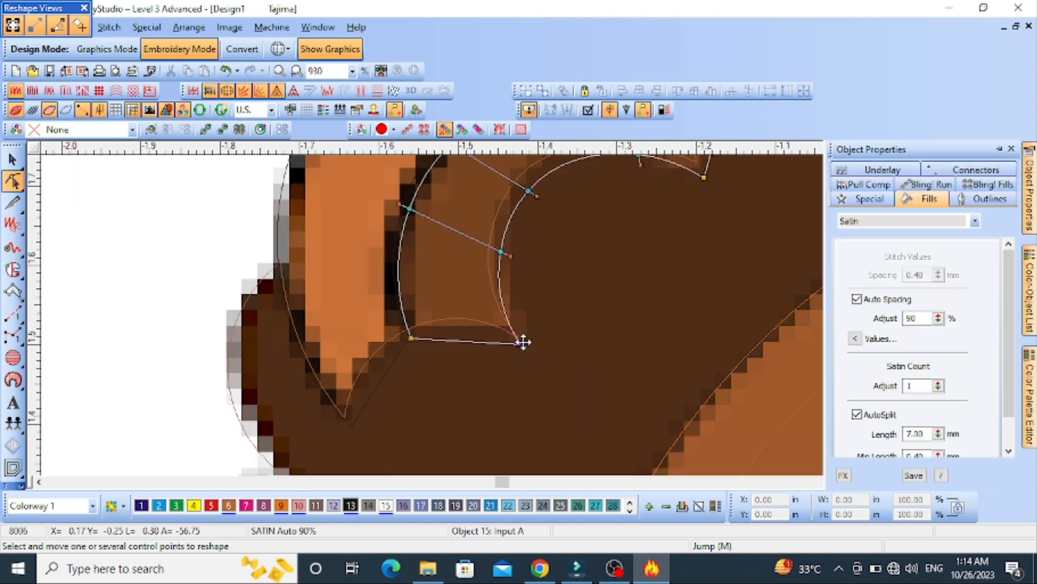
{"action": "left_click_drag", "start_coordinate": [526, 343], "coordinate": [530, 339]}
Recolour the left ear's inner band pink with palette colour 10 and its outer band orange with palette colour 9
{"action": "left_click", "coordinate": [298, 505]}
{"action": "scroll", "coordinate": [587, 270], "scroll_direction": "down", "scroll_amount": 2}
{"action": "key", "text": "t"}
{"action": "key", "text": "Escape"}
{"action": "left_click", "coordinate": [532, 238]}
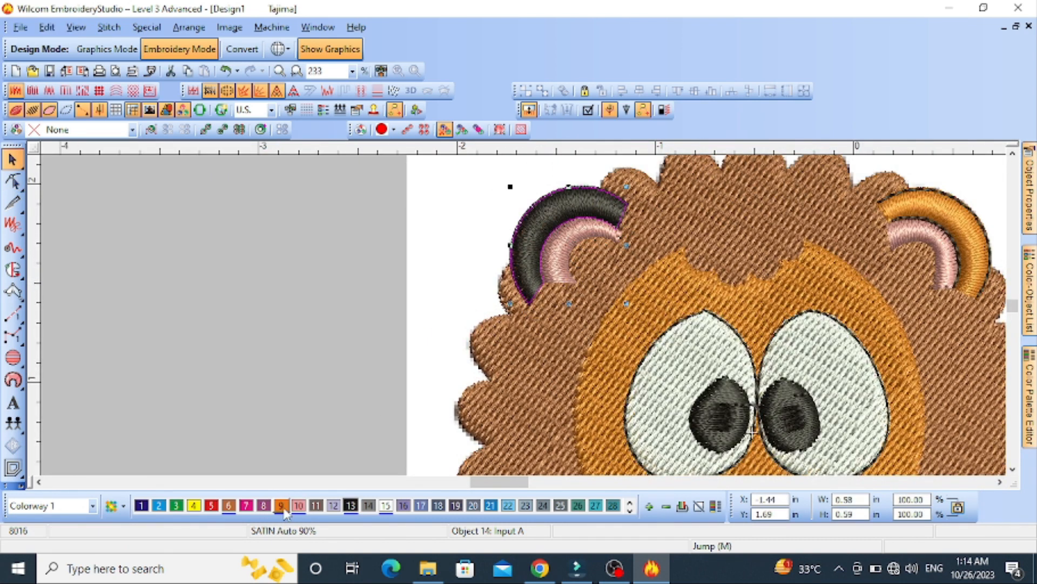
{"action": "left_click", "coordinate": [281, 506]}
Digitize a run stitch line along the black curve between the left ear's inner and outer bands
{"action": "scroll", "coordinate": [497, 385], "scroll_direction": "down", "scroll_amount": 1}
{"action": "key", "text": "t"}
{"action": "scroll", "coordinate": [514, 309], "scroll_direction": "up", "scroll_amount": 2}
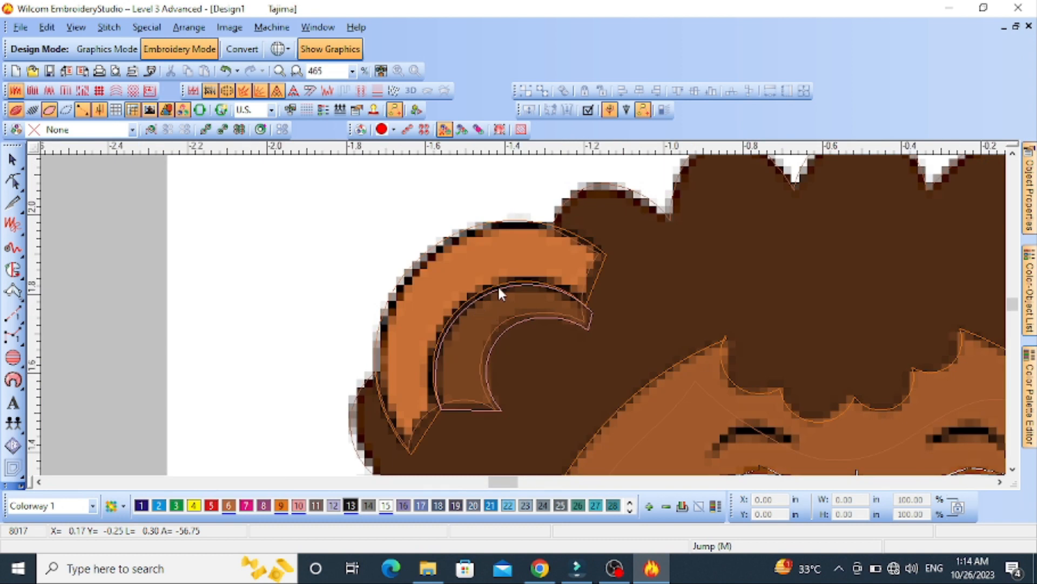
{"action": "left_click", "coordinate": [15, 320]}
{"action": "scroll", "coordinate": [431, 407], "scroll_direction": "up", "scroll_amount": 1}
{"action": "left_click", "coordinate": [542, 318]}
{"action": "scroll", "coordinate": [550, 242], "scroll_direction": "down", "scroll_amount": 1}
{"action": "left_click", "coordinate": [662, 251]}
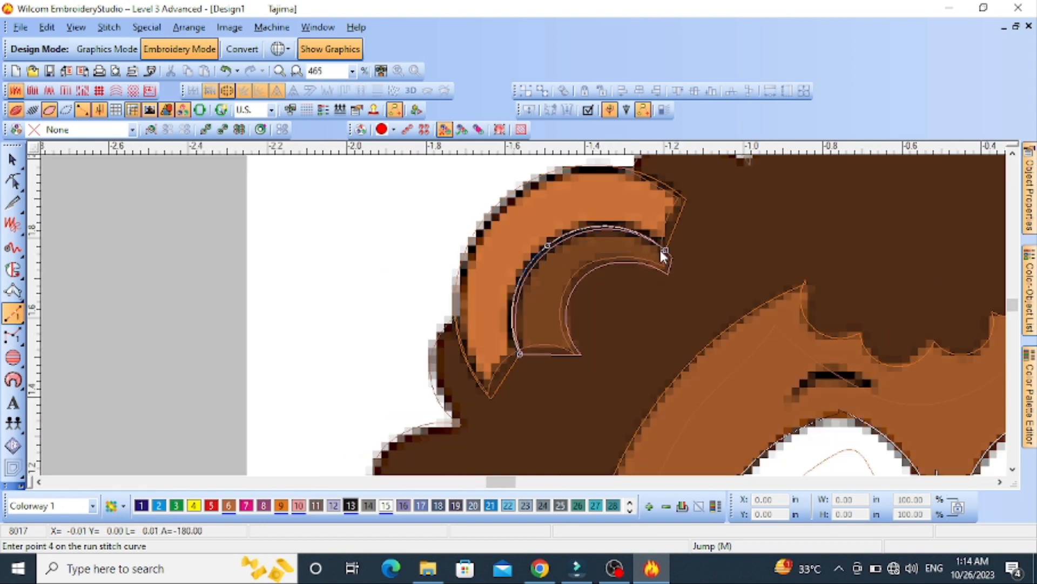
{"action": "key", "text": "Return"}
Digitize a run stitch outline along the outer edge of the left ear, from the mane to its lower tip
{"action": "left_click", "coordinate": [681, 194]}
{"action": "right_click", "coordinate": [487, 249]}
{"action": "left_click", "coordinate": [483, 389]}
{"action": "key", "text": "Return"}
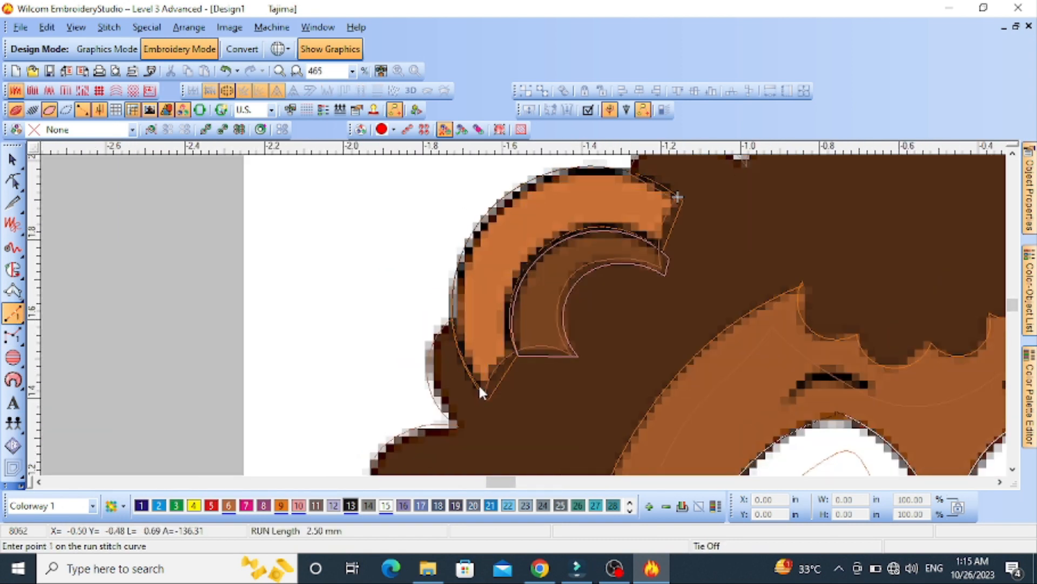
Digitize the left eyebrow as a black satin column, curving its two sides along the brow from outer to inner tip
{"action": "key", "text": "s"}
{"action": "scroll", "coordinate": [480, 388], "scroll_direction": "down", "scroll_amount": 3}
{"action": "scroll", "coordinate": [563, 323], "scroll_direction": "up", "scroll_amount": 2}
{"action": "scroll", "coordinate": [508, 321], "scroll_direction": "up", "scroll_amount": 2}
{"action": "key", "text": "s"}
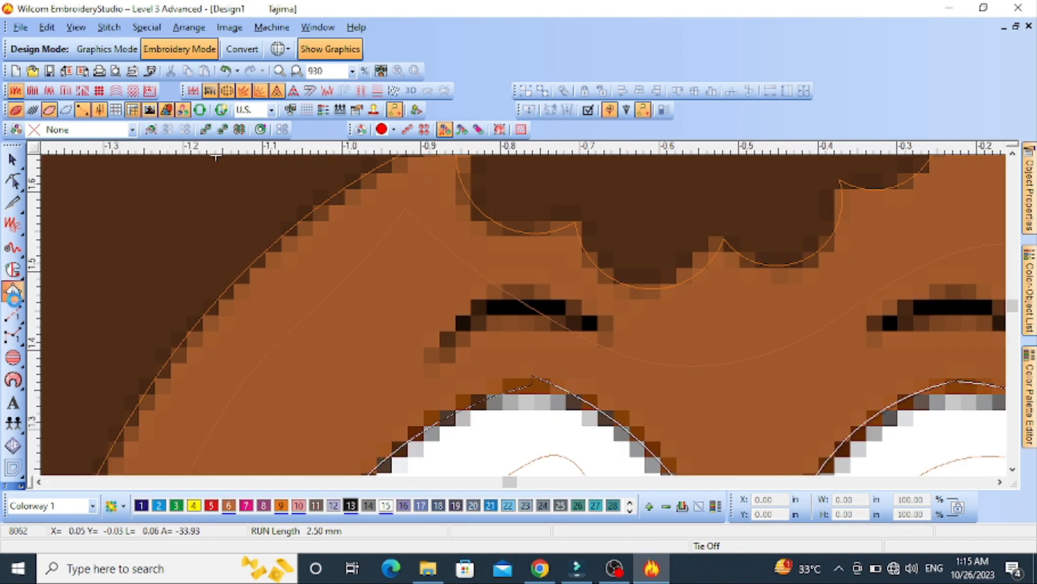
{"action": "left_click", "coordinate": [13, 291]}
{"action": "left_click", "coordinate": [421, 358]}
{"action": "left_click", "coordinate": [422, 363]}
{"action": "right_click", "coordinate": [478, 297]}
{"action": "right_click", "coordinate": [484, 331]}
{"action": "right_click", "coordinate": [545, 286]}
{"action": "right_click", "coordinate": [541, 320]}
{"action": "left_click", "coordinate": [616, 335]}
{"action": "left_click", "coordinate": [611, 343]}
{"action": "key", "text": "Return"}
Reshape the left eyebrow's upper edge by shifting its control point slightly
{"action": "key", "text": "h"}
{"action": "left_click_drag", "start_coordinate": [545, 286], "coordinate": [538, 289]}
{"action": "key", "text": "Return"}
{"action": "key", "text": "s"}
{"action": "key", "text": "Escape"}
{"action": "scroll", "coordinate": [539, 305], "scroll_direction": "down", "scroll_amount": 2}
Digitize the right eyebrow as a black satin column, curving its two sides along the brow from inner to outer tip
{"action": "left_click", "coordinate": [13, 292]}
{"action": "key", "text": "s"}
{"action": "scroll", "coordinate": [612, 332], "scroll_direction": "up", "scroll_amount": 2}
{"action": "left_click", "coordinate": [497, 290]}
{"action": "left_click", "coordinate": [498, 295]}
{"action": "right_click", "coordinate": [550, 256]}
{"action": "right_click", "coordinate": [550, 288]}
{"action": "right_click", "coordinate": [641, 261]}
{"action": "right_click", "coordinate": [628, 287]}
{"action": "left_click", "coordinate": [669, 320]}
{"action": "left_click", "coordinate": [658, 320]}
{"action": "key", "text": "Return"}
Reshape the right eyebrow by adding and adjusting curve points along its upper edge
{"action": "key", "text": "h"}
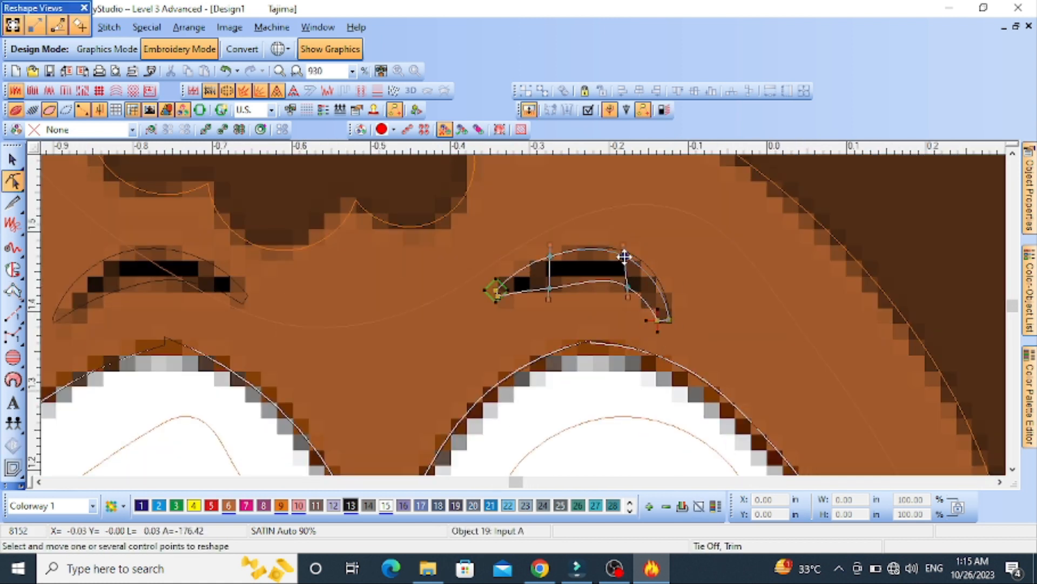
{"action": "right_click", "coordinate": [597, 249]}
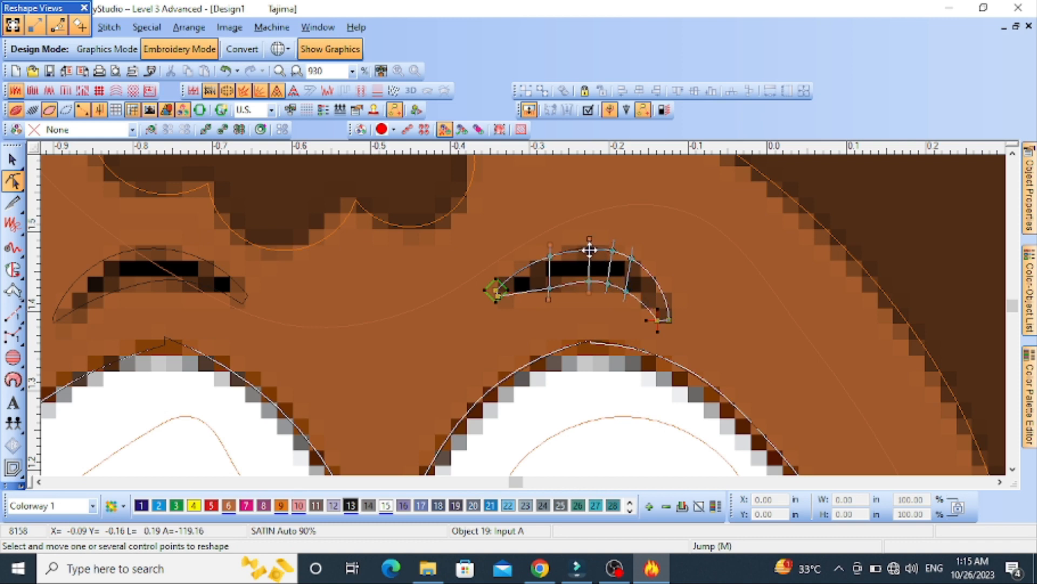
{"action": "key", "text": "s"}
{"action": "key", "text": "Escape"}
{"action": "scroll", "coordinate": [611, 270], "scroll_direction": "down", "scroll_amount": 2}
Digitize the whole muzzle, both cheeks and chin, as a Complex Fill shape about 2.0 by 0.8 in, dipping beneath the nose
{"action": "key", "text": "s"}
{"action": "key", "text": "s"}
{"action": "scroll", "coordinate": [522, 294], "scroll_direction": "down", "scroll_amount": 1}
{"action": "scroll", "coordinate": [524, 318], "scroll_direction": "up", "scroll_amount": 1}
{"action": "key", "text": "s"}
{"action": "scroll", "coordinate": [524, 320], "scroll_direction": "down", "scroll_amount": 2}
{"action": "scroll", "coordinate": [525, 329], "scroll_direction": "up", "scroll_amount": 1}
{"action": "left_click", "coordinate": [13, 292]}
{"action": "key", "text": "s"}
{"action": "left_click", "coordinate": [13, 269]}
{"action": "key", "text": "s"}
{"action": "scroll", "coordinate": [533, 270], "scroll_direction": "up", "scroll_amount": 1}
{"action": "scroll", "coordinate": [477, 339], "scroll_direction": "up", "scroll_amount": 1}
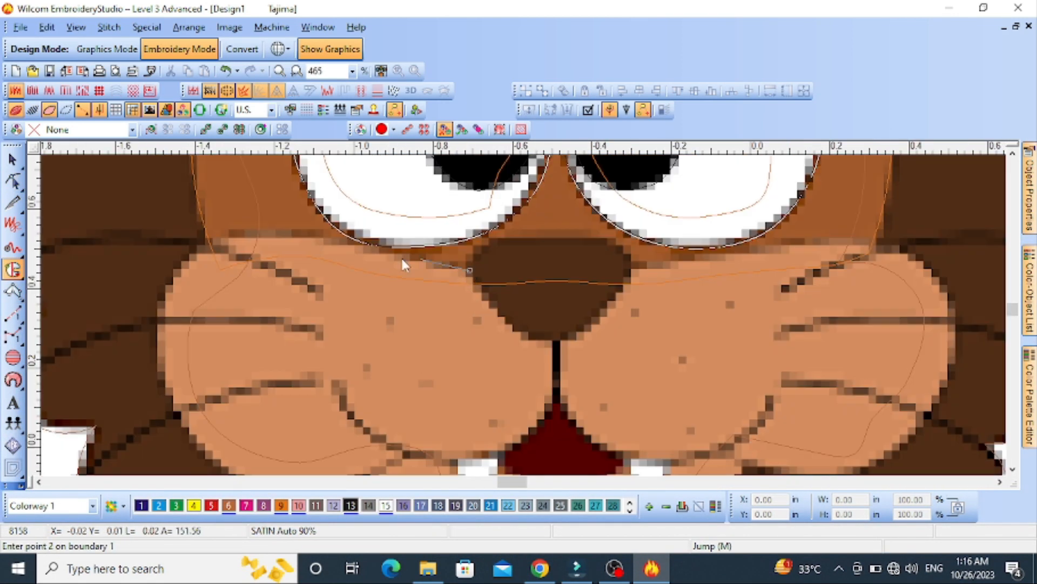
{"action": "right_click", "coordinate": [168, 282]}
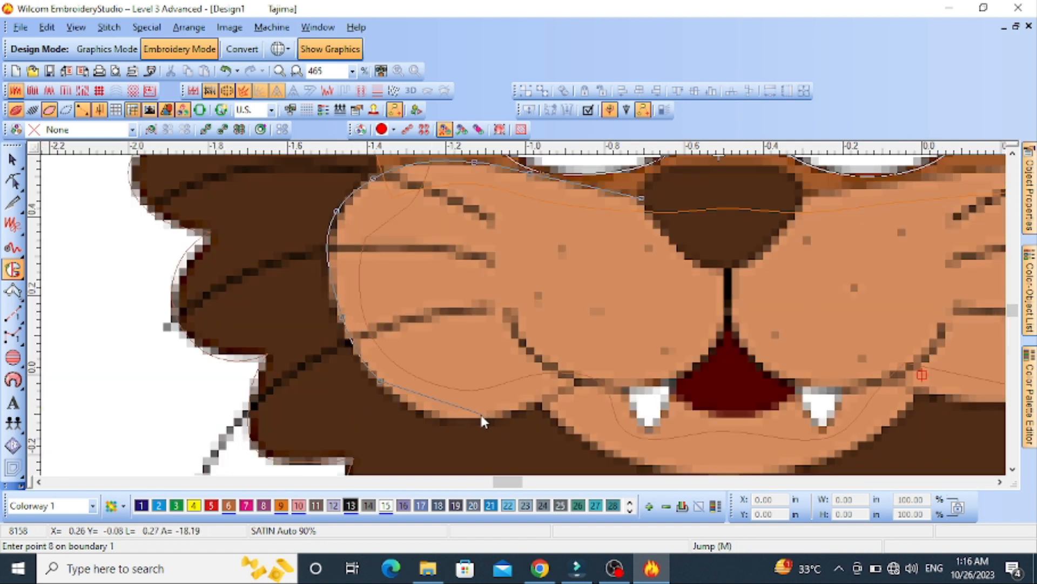
{"action": "left_click", "coordinate": [537, 403]}
{"action": "left_click", "coordinate": [593, 446]}
{"action": "left_click", "coordinate": [852, 320]}
{"action": "key", "text": "BackSpace"}
{"action": "right_click", "coordinate": [780, 267]}
{"action": "right_click", "coordinate": [665, 269]}
{"action": "right_click", "coordinate": [588, 250]}
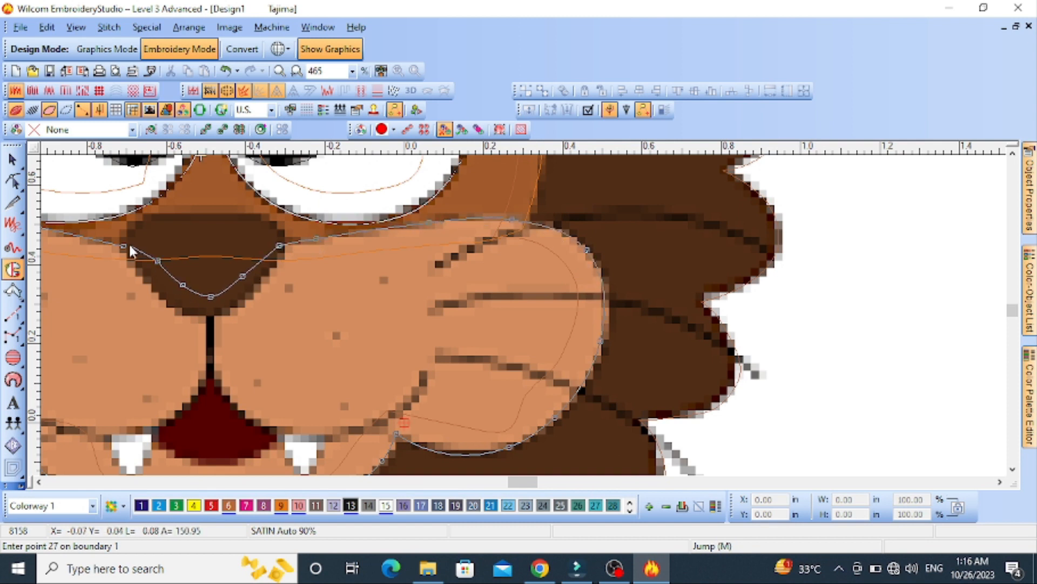
{"action": "key", "text": "Return"}
{"action": "key", "text": "Return"}
{"action": "key", "text": "Return"}
{"action": "key", "text": "Return"}
{"action": "key", "text": "Escape"}
Change the muzzle's fill to Tatami and recolour it pink
{"action": "scroll", "coordinate": [523, 319], "scroll_direction": "down", "scroll_amount": 1}
{"action": "left_click", "coordinate": [540, 238]}
{"action": "left_click", "coordinate": [1028, 189]}
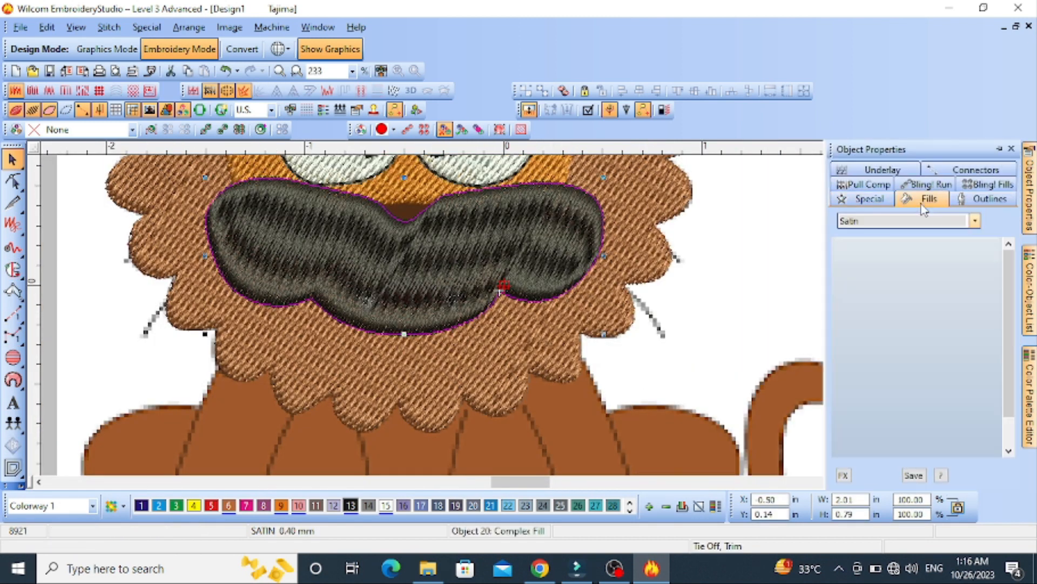
{"action": "left_click", "coordinate": [923, 200]}
{"action": "left_click", "coordinate": [975, 221]}
{"action": "left_click", "coordinate": [876, 244]}
{"action": "key", "text": "Escape"}
Digitize the nose as a Complex Fill shape about 0.4 by 0.25 in and adjust its stitch angle to near horizontal
{"action": "key", "text": "s"}
{"action": "left_click", "coordinate": [13, 291]}
{"action": "scroll", "coordinate": [168, 213], "scroll_direction": "up", "scroll_amount": 1}
{"action": "scroll", "coordinate": [469, 454], "scroll_direction": "down", "scroll_amount": 1}
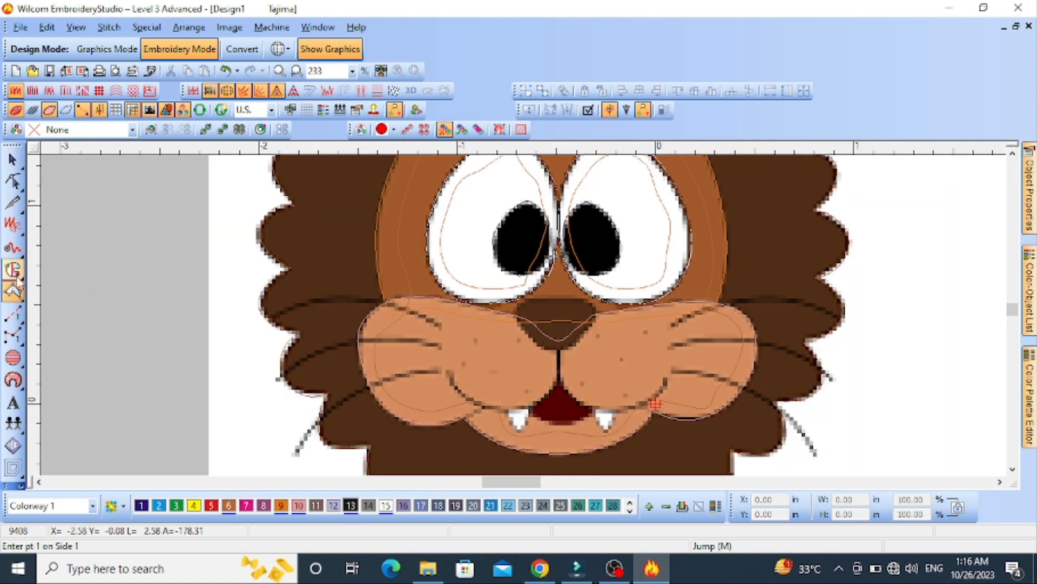
{"action": "left_click", "coordinate": [13, 269]}
{"action": "scroll", "coordinate": [640, 351], "scroll_direction": "up", "scroll_amount": 1}
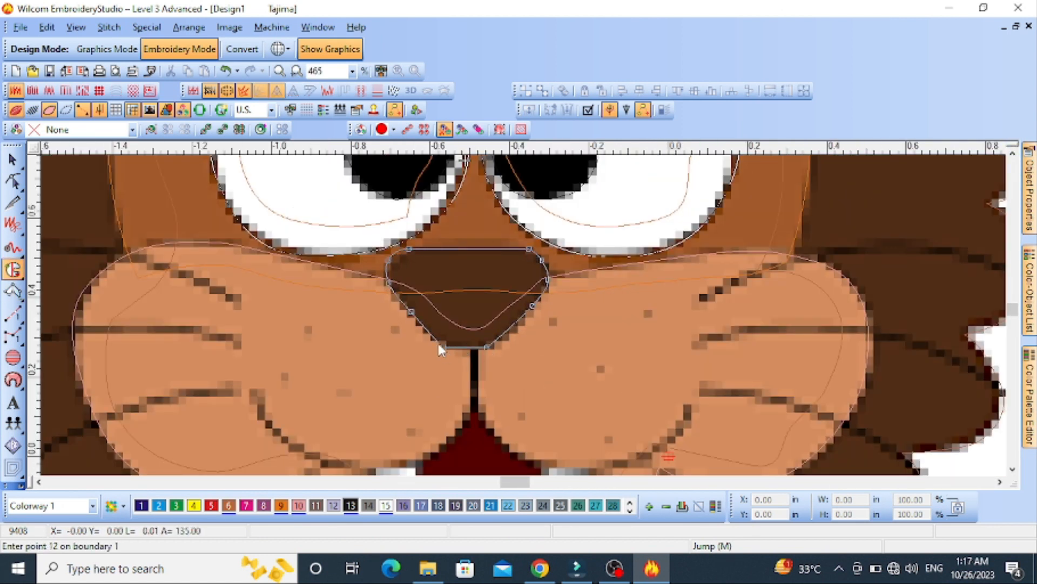
{"action": "key", "text": "Return"}
{"action": "key", "text": "Return"}
{"action": "key", "text": "Return"}
{"action": "key", "text": "Return"}
{"action": "key", "text": "h"}
{"action": "left_click_drag", "start_coordinate": [560, 299], "coordinate": [550, 346]}
{"action": "key", "text": "Return"}
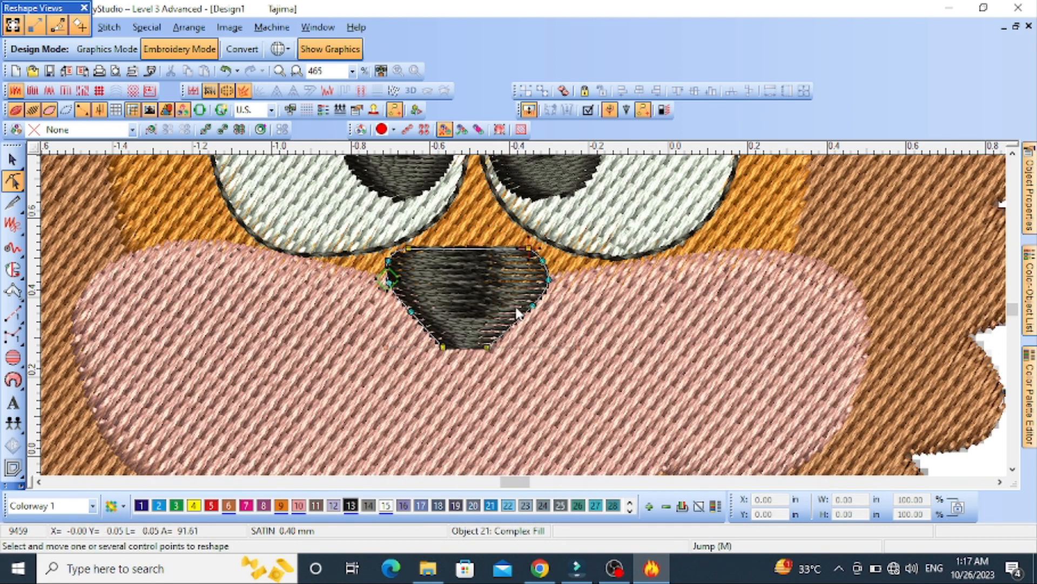
Turn off AutoSplit for the nose's satin fill
{"action": "key", "text": "Escape"}
{"action": "double_click", "coordinate": [513, 307]}
{"action": "left_click", "coordinate": [923, 200]}
{"action": "left_click", "coordinate": [857, 414]}
{"action": "key", "text": "Escape"}
{"action": "left_click", "coordinate": [500, 306]}
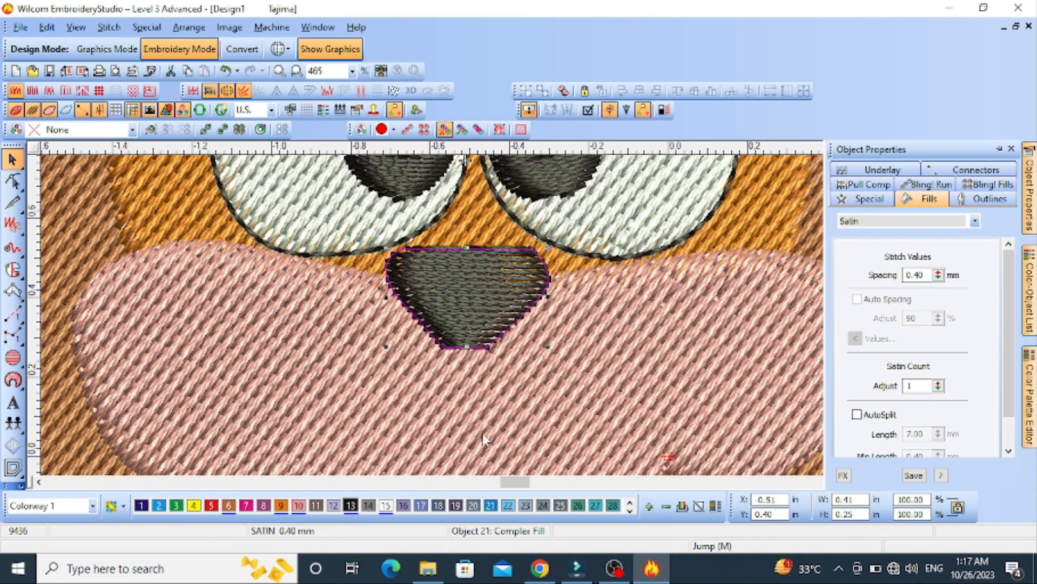
Recolour the nose light brown with palette colour 6
{"action": "key", "text": "Escape"}
{"action": "key", "text": "s"}
{"action": "scroll", "coordinate": [519, 392], "scroll_direction": "down", "scroll_amount": 1}
{"action": "key", "text": "s"}
{"action": "left_click", "coordinate": [501, 267]}
{"action": "left_click", "coordinate": [228, 506]}
{"action": "scroll", "coordinate": [494, 360], "scroll_direction": "down", "scroll_amount": 1}
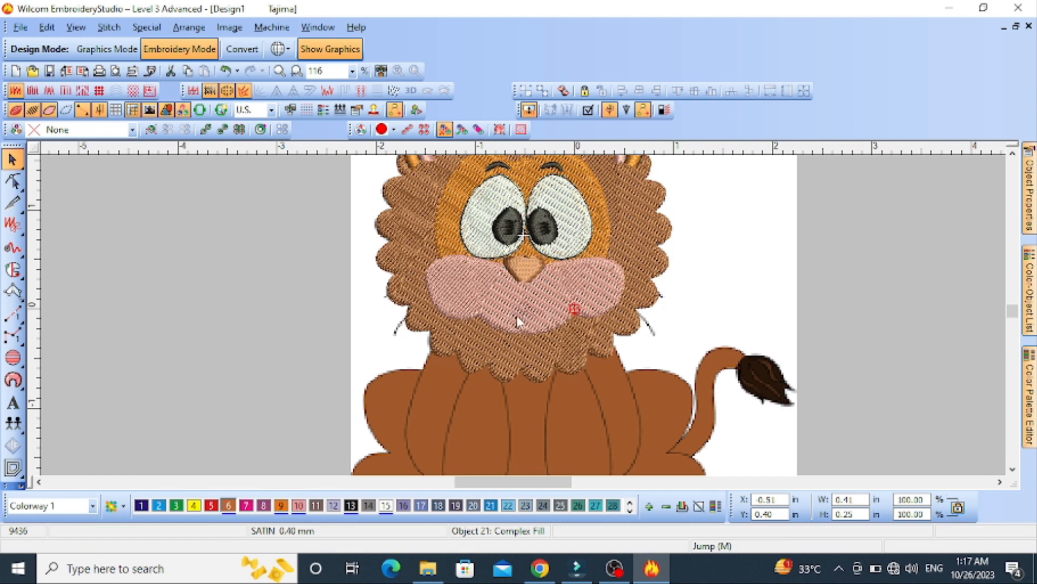
{"action": "key", "text": "Escape"}
{"action": "scroll", "coordinate": [533, 294], "scroll_direction": "up", "scroll_amount": 1}
{"action": "scroll", "coordinate": [523, 315], "scroll_direction": "down", "scroll_amount": 1}
{"action": "key", "text": "s"}
{"action": "left_click", "coordinate": [13, 292]}
{"action": "scroll", "coordinate": [531, 352], "scroll_direction": "up", "scroll_amount": 2}
{"action": "key", "text": "s"}
{"action": "key", "text": "s"}
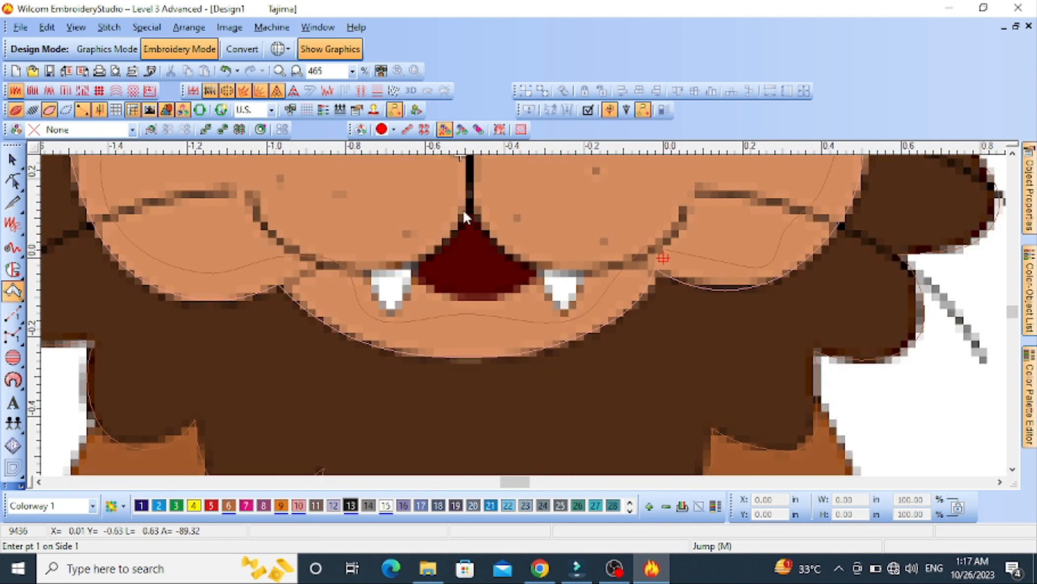
{"action": "left_click", "coordinate": [477, 209]}
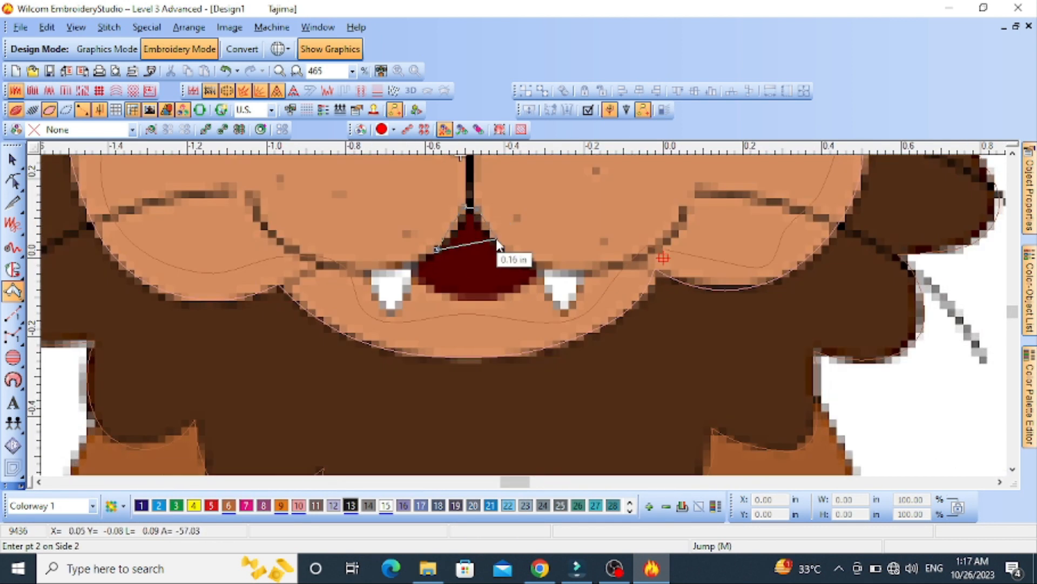
Digitize the dark red mouth opening as a Complex Fill shape about 0.33 by 0.23 in and adjust its stitch angle to near horizontal
{"action": "left_click", "coordinate": [13, 270]}
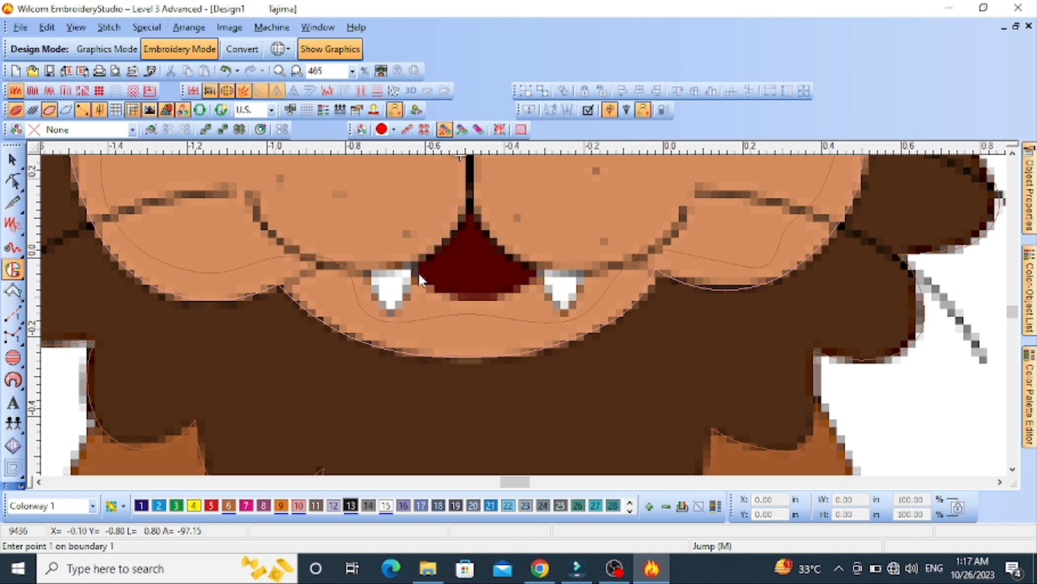
{"action": "right_click", "coordinate": [468, 298]}
{"action": "left_click", "coordinate": [533, 270]}
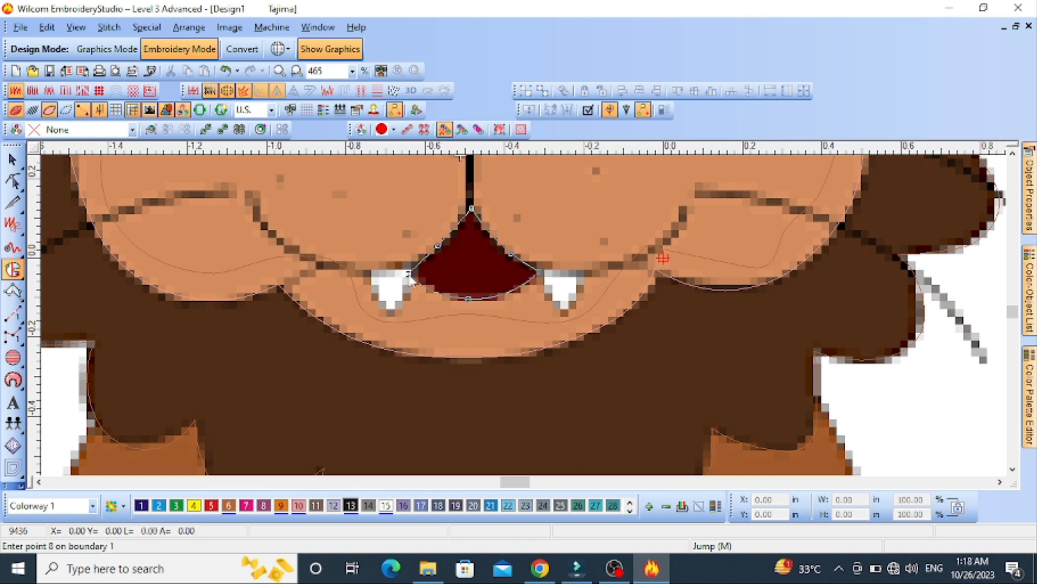
{"action": "key", "text": "Return"}
{"action": "key", "text": "Return"}
{"action": "key", "text": "s"}
{"action": "key", "text": "h"}
{"action": "left_click_drag", "start_coordinate": [475, 179], "coordinate": [615, 299]}
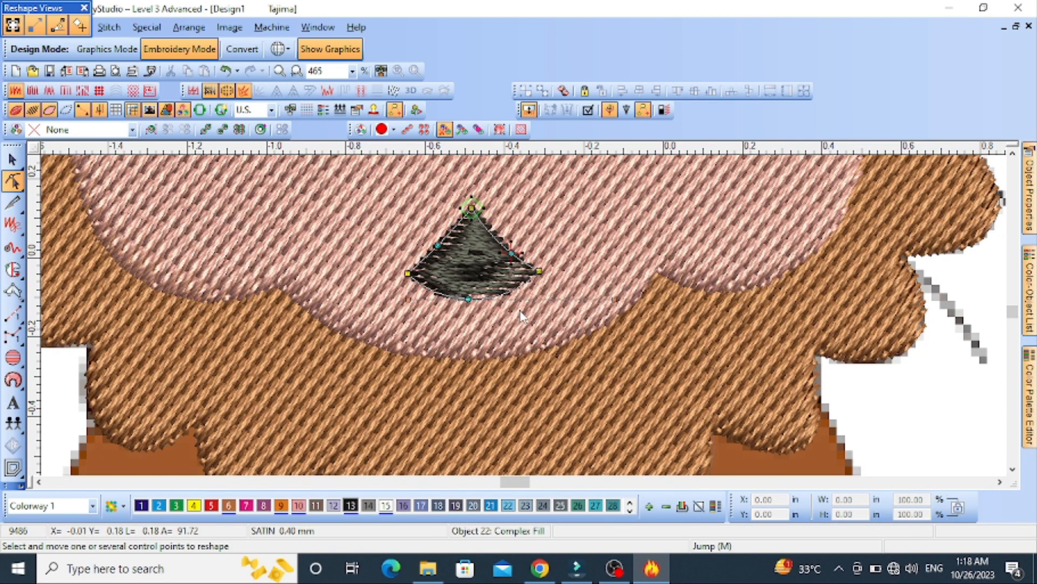
Turn off AutoSplit for the mouth's satin fill and recolour it red with palette colour 5
{"action": "key", "text": "Escape"}
{"action": "double_click", "coordinate": [487, 273]}
{"action": "left_click", "coordinate": [925, 198]}
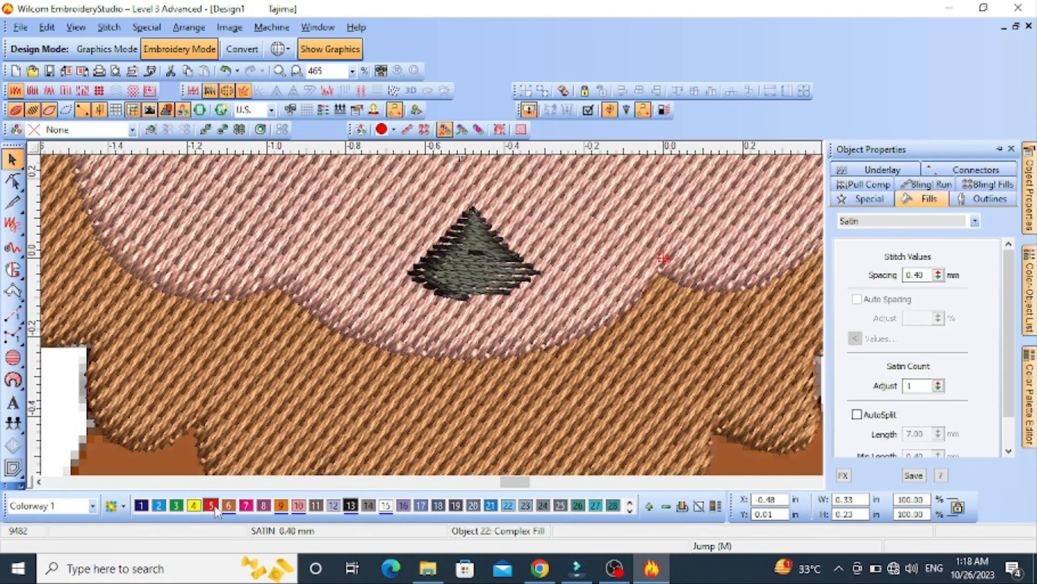
{"action": "left_click", "coordinate": [212, 506]}
{"action": "key", "text": "Escape"}
{"action": "scroll", "coordinate": [523, 316], "scroll_direction": "down", "scroll_amount": 2}
{"action": "left_click", "coordinate": [1012, 149]}
Digitize the left smile line as a black satin column from its outer tip in the cheek to the mouth's peak
{"action": "key", "text": "s"}
{"action": "left_click", "coordinate": [13, 292]}
{"action": "scroll", "coordinate": [502, 273], "scroll_direction": "up", "scroll_amount": 2}
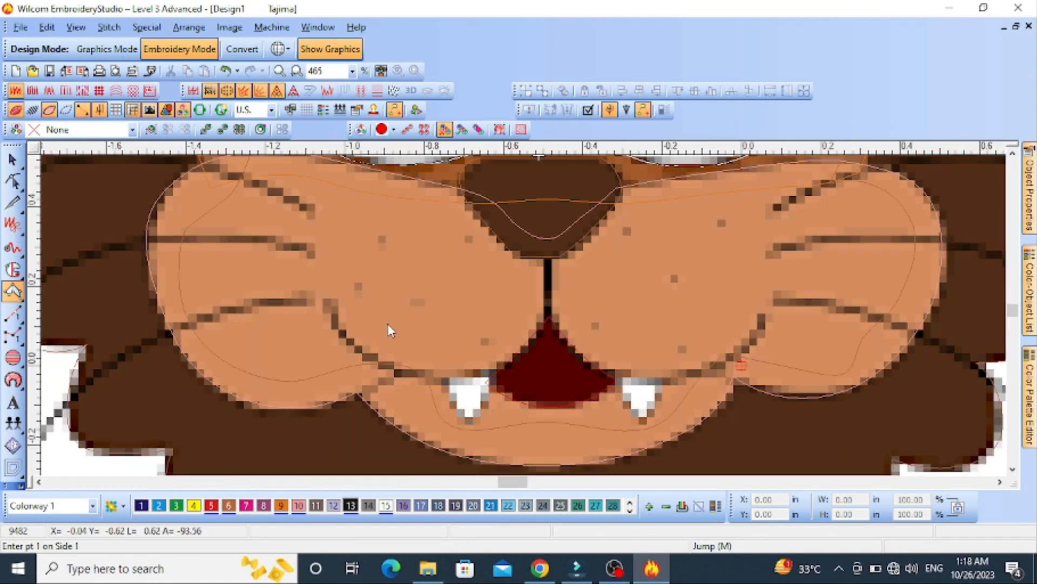
{"action": "left_click", "coordinate": [323, 302]}
{"action": "left_click", "coordinate": [324, 297]}
{"action": "right_click", "coordinate": [336, 331]}
{"action": "right_click", "coordinate": [346, 324]}
{"action": "left_click", "coordinate": [406, 364]}
{"action": "left_click", "coordinate": [409, 377]}
{"action": "right_click", "coordinate": [499, 381]}
{"action": "right_click", "coordinate": [496, 369]}
{"action": "right_click", "coordinate": [539, 340]}
{"action": "right_click", "coordinate": [529, 334]}
{"action": "left_click", "coordinate": [550, 316]}
{"action": "left_click", "coordinate": [541, 316]}
{"action": "key", "text": "Return"}
Reshape the left smile line by adjusting the curve points along its lower edge
{"action": "key", "text": "s"}
{"action": "key", "text": "h"}
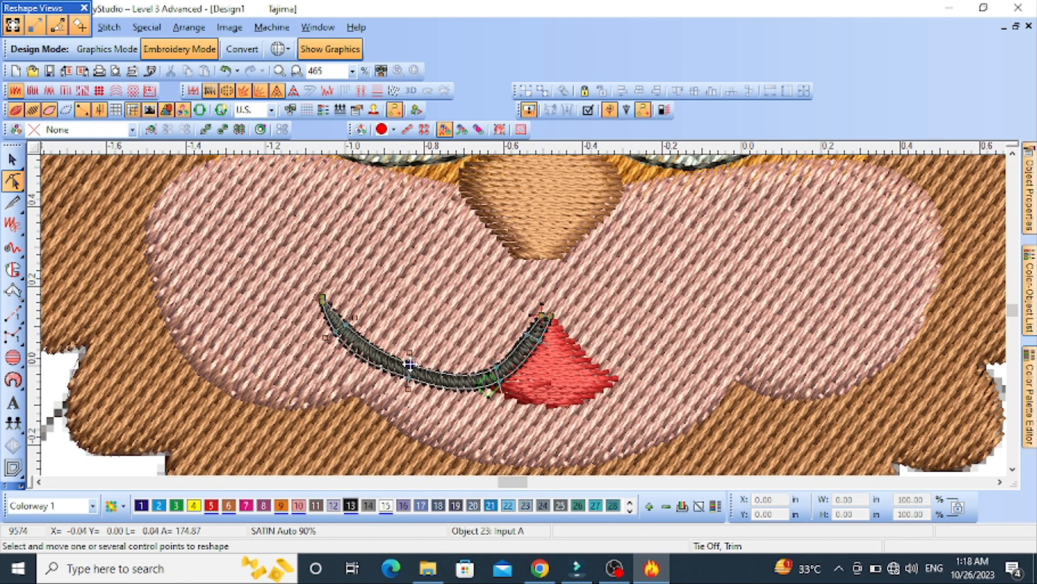
{"action": "key", "text": "z"}
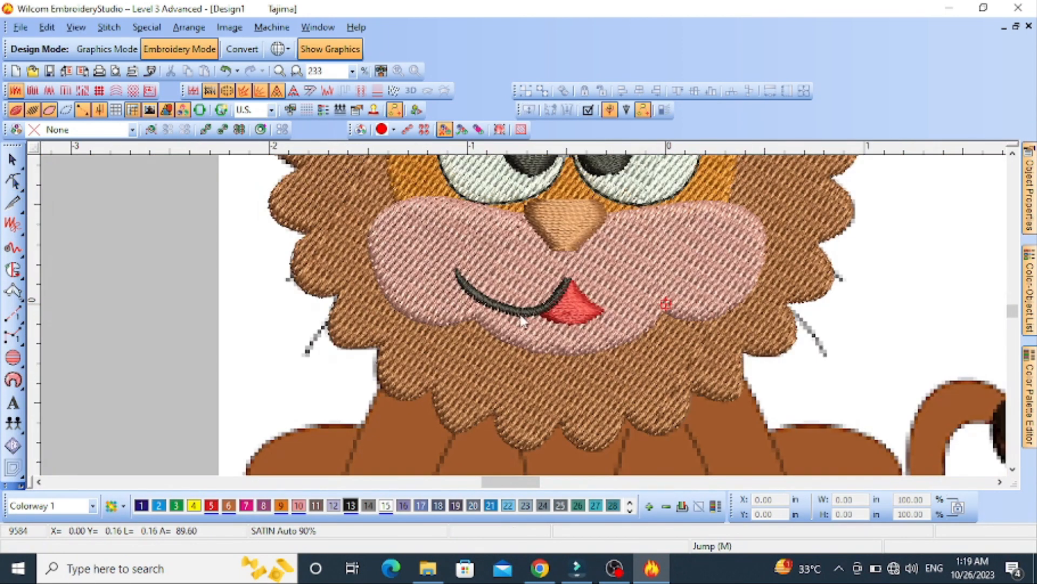
{"action": "key", "text": "s"}
{"action": "key", "text": "0"}
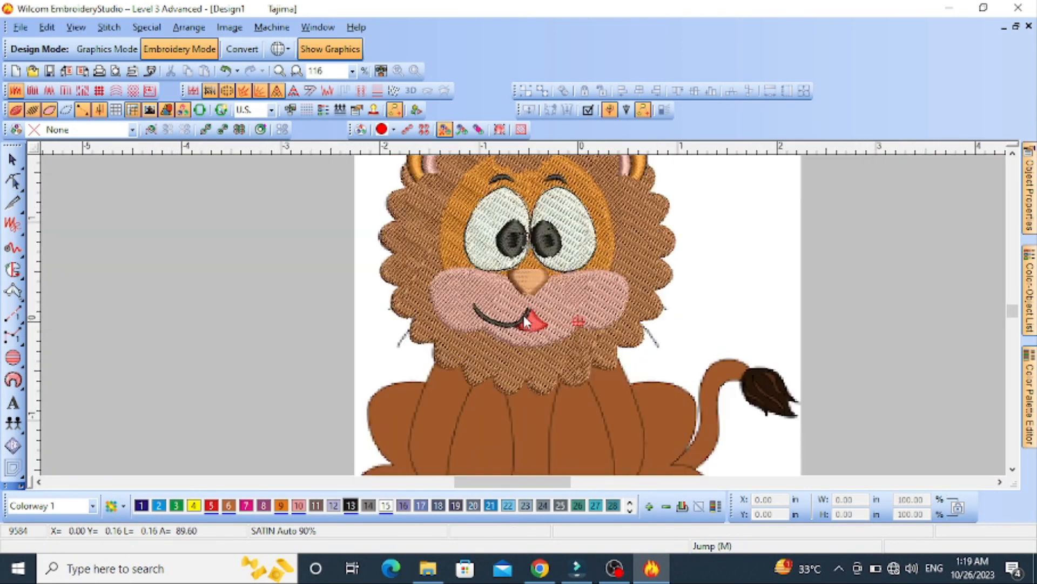
Digitize a black satin column from the nose down to the mouth and along the right smile line
{"action": "key", "text": "z"}
{"action": "left_click", "coordinate": [13, 291]}
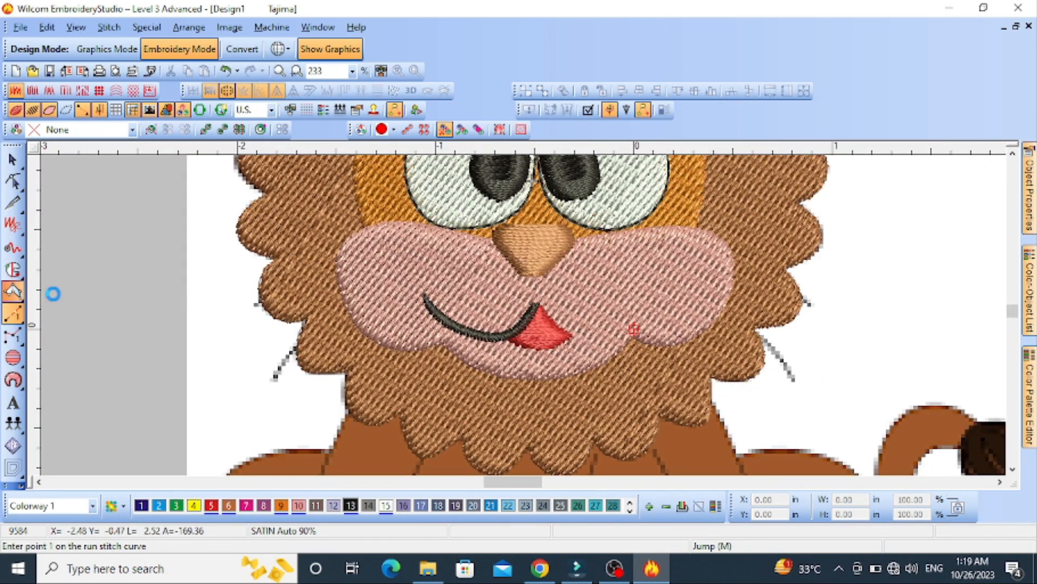
{"action": "key", "text": "z"}
{"action": "left_click", "coordinate": [466, 184]}
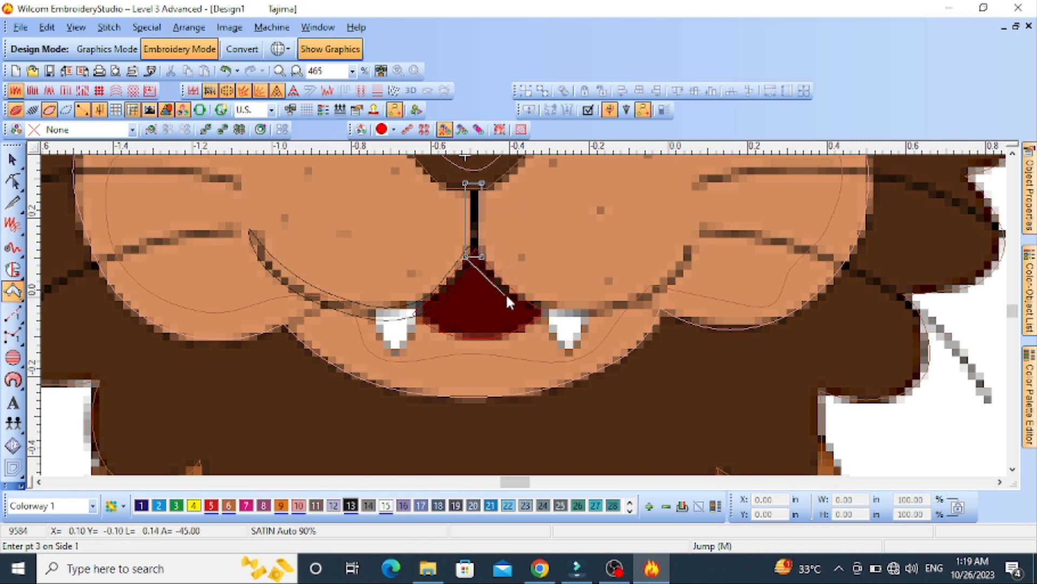
{"action": "left_click", "coordinate": [582, 305]}
{"action": "left_click", "coordinate": [664, 293]}
{"action": "left_click", "coordinate": [683, 243]}
{"action": "key", "text": "Return"}
Digitize the lowest left whisker as a black satin column from the cheek out past the mane
{"action": "key", "text": "shift+z"}
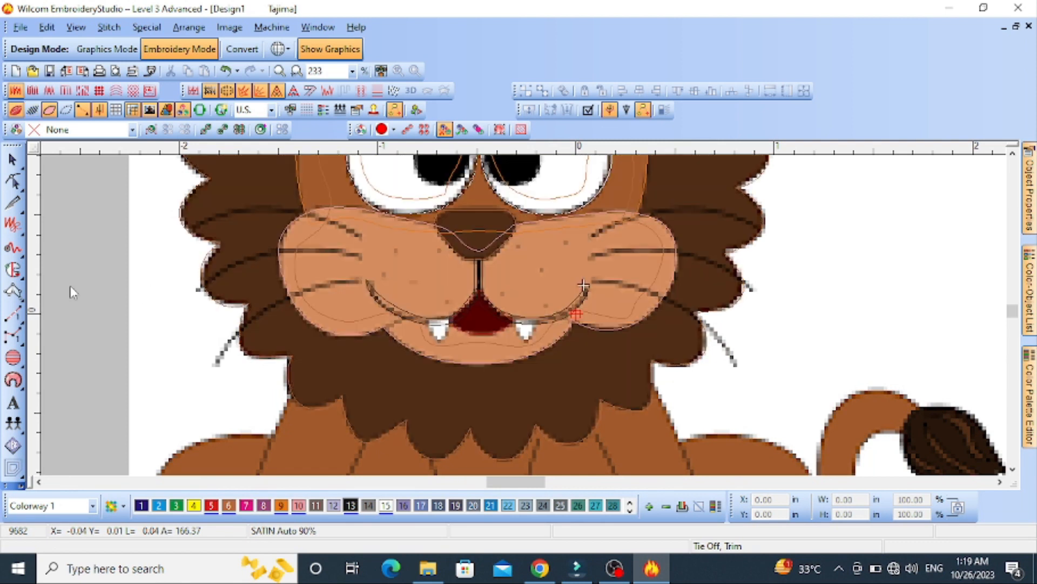
{"action": "left_click", "coordinate": [358, 284]}
{"action": "right_click", "coordinate": [265, 301]}
{"action": "right_click", "coordinate": [271, 308]}
{"action": "left_click", "coordinate": [209, 370]}
{"action": "left_click", "coordinate": [214, 367]}
{"action": "key", "text": "Return"}
{"action": "key", "text": "Return"}
{"action": "key", "text": "z"}
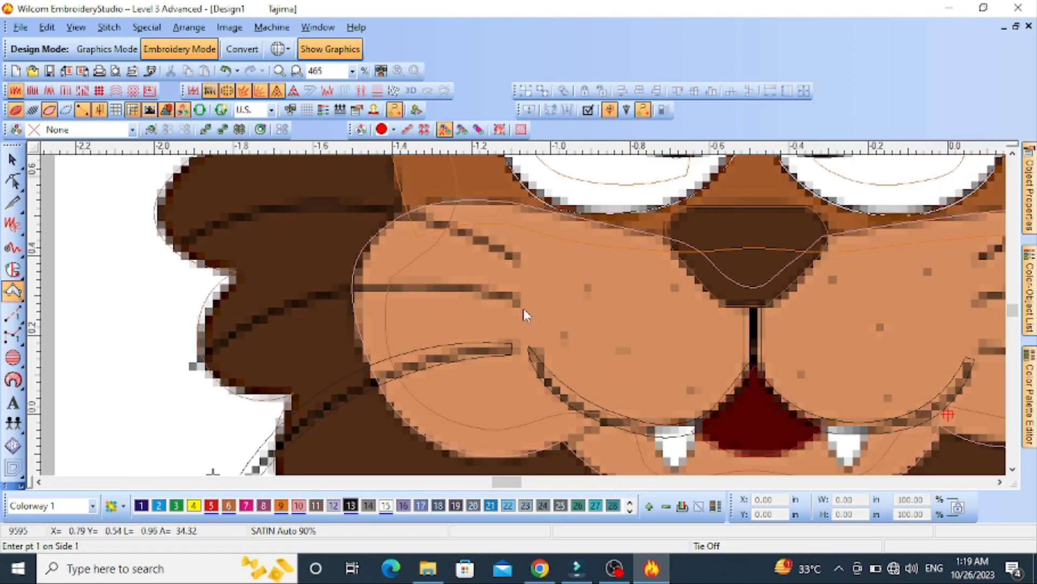
Digitize the middle and upper left whiskers as black satin columns from the cheek out past the mane
{"action": "right_click", "coordinate": [323, 298]}
{"action": "left_click", "coordinate": [184, 369]}
{"action": "key", "text": "Return"}
{"action": "left_click", "coordinate": [520, 260]}
{"action": "right_click", "coordinate": [312, 215]}
{"action": "right_click", "coordinate": [311, 196]}
{"action": "left_click", "coordinate": [179, 250]}
{"action": "left_click", "coordinate": [174, 243]}
{"action": "key", "text": "Return"}
Digitize the lowest right whisker as a black satin column from the cheek out past the mane
{"action": "key", "text": "shift+z"}
{"action": "key", "text": "s"}
{"action": "key", "text": "Escape"}
{"action": "key", "text": "s"}
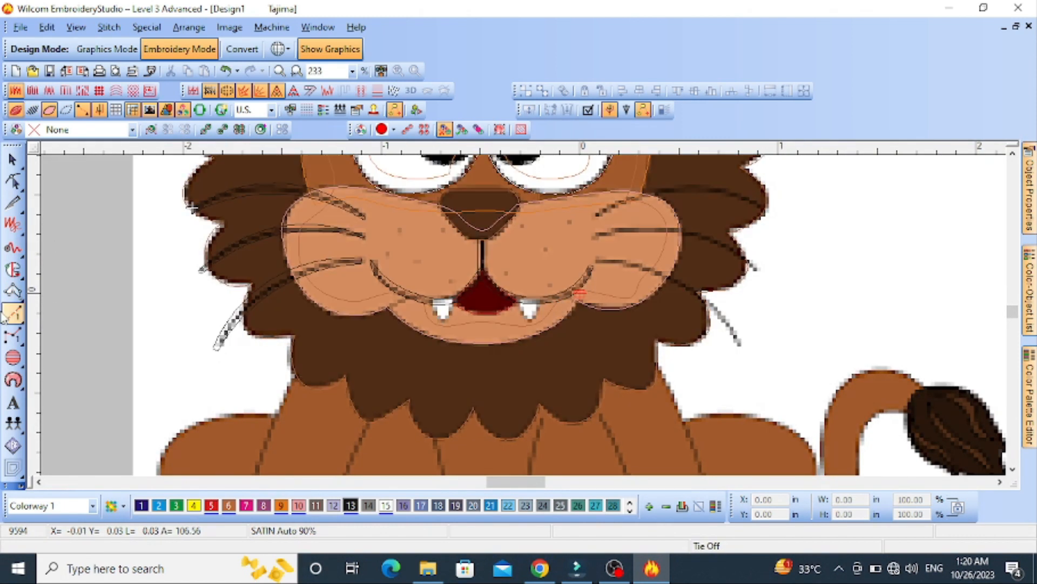
{"action": "left_click", "coordinate": [12, 292]}
{"action": "key", "text": "z"}
{"action": "left_click", "coordinate": [455, 285]}
{"action": "right_click", "coordinate": [635, 320]}
{"action": "right_click", "coordinate": [627, 334]}
{"action": "left_click", "coordinate": [749, 450]}
{"action": "left_click", "coordinate": [743, 451]}
{"action": "key", "text": "Return"}
Digitize the middle and upper right whiskers as black satin columns reaching past the mane's edge
{"action": "right_click", "coordinate": [647, 218]}
{"action": "right_click", "coordinate": [643, 227]}
{"action": "left_click", "coordinate": [782, 295]}
{"action": "left_click", "coordinate": [775, 302]}
{"action": "key", "text": "Return"}
{"action": "left_click", "coordinate": [447, 187]}
{"action": "left_click", "coordinate": [452, 193]}
{"action": "right_click", "coordinate": [646, 204]}
{"action": "right_click", "coordinate": [646, 214]}
{"action": "left_click", "coordinate": [795, 249]}
{"action": "left_click", "coordinate": [793, 259]}
{"action": "key", "text": "Return"}
Digitize the left fang as a tapering satin column from the smile line down to its tip
{"action": "scroll", "coordinate": [519, 326], "scroll_direction": "down", "scroll_amount": 2}
{"action": "key", "text": "s"}
{"action": "key", "text": "s"}
{"action": "scroll", "coordinate": [420, 380], "scroll_direction": "up", "scroll_amount": 3}
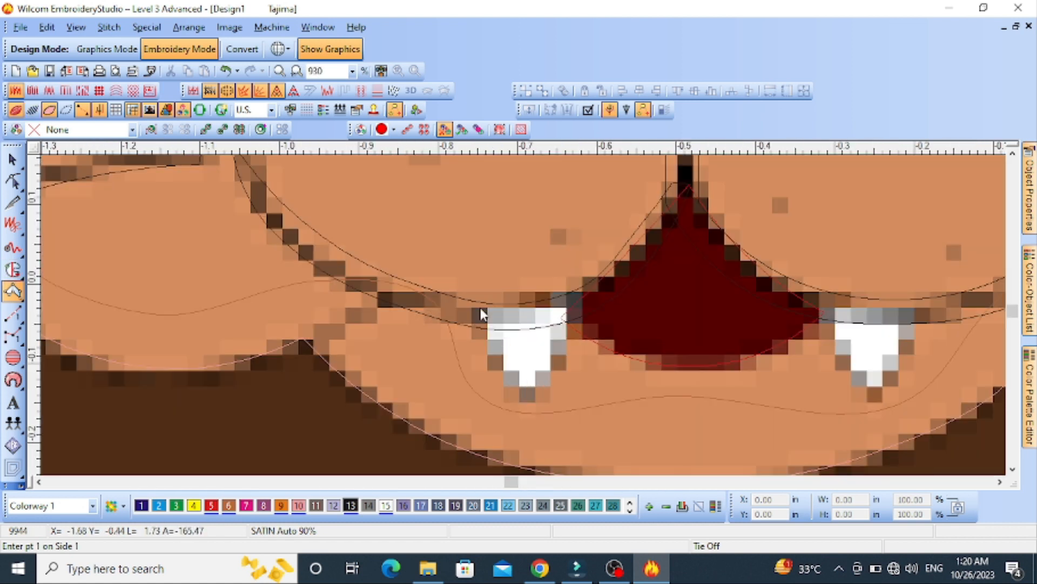
{"action": "left_click", "coordinate": [480, 308]}
{"action": "left_click", "coordinate": [568, 308]}
{"action": "right_click", "coordinate": [498, 361]}
{"action": "right_click", "coordinate": [558, 359]}
{"action": "left_click", "coordinate": [526, 400]}
{"action": "left_click", "coordinate": [534, 400]}
{"action": "key", "text": "Return"}
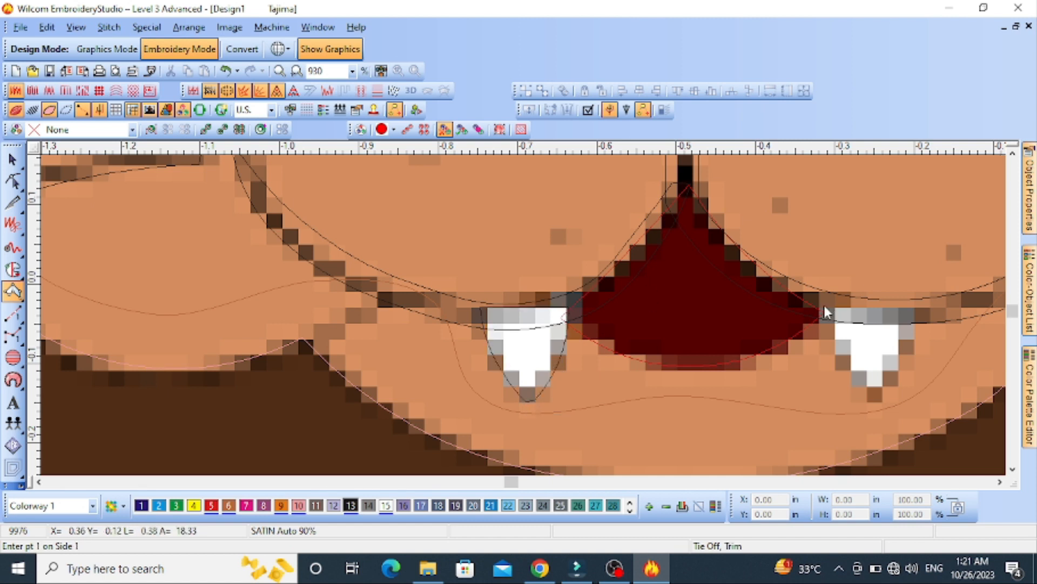
Digitize the right fang as a matching tapered satin column and recolour the fangs white with colour 15
{"action": "left_click", "coordinate": [823, 305]}
{"action": "left_click", "coordinate": [701, 306]}
{"action": "right_click", "coordinate": [625, 363]}
{"action": "right_click", "coordinate": [683, 365]}
{"action": "left_click", "coordinate": [653, 397]}
{"action": "left_click", "coordinate": [661, 395]}
{"action": "key", "text": "Return"}
{"action": "key", "text": "s"}
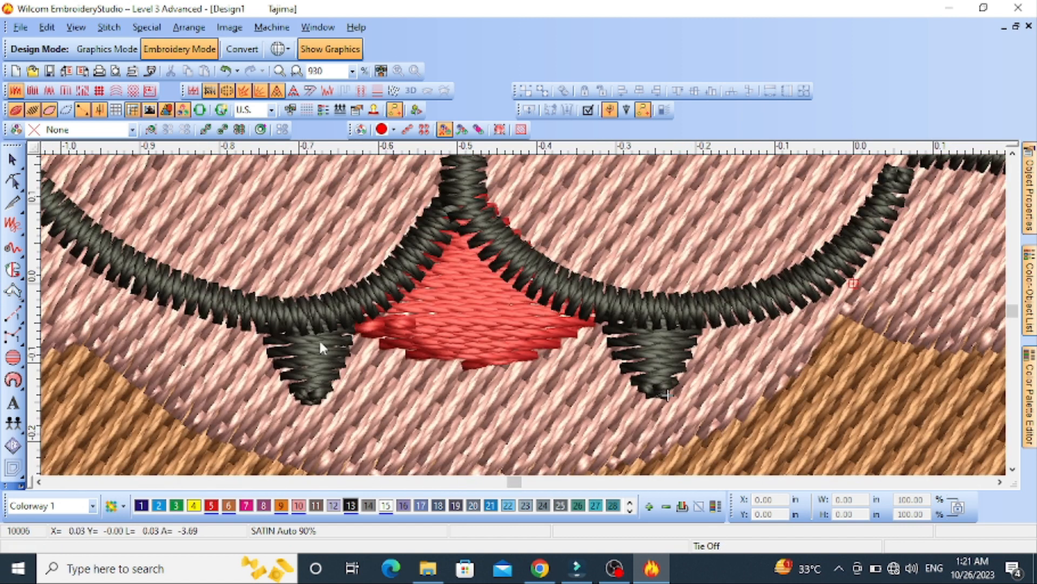
{"action": "left_click", "coordinate": [322, 347], "text": "ctrl"}
{"action": "left_click", "coordinate": [385, 506]}
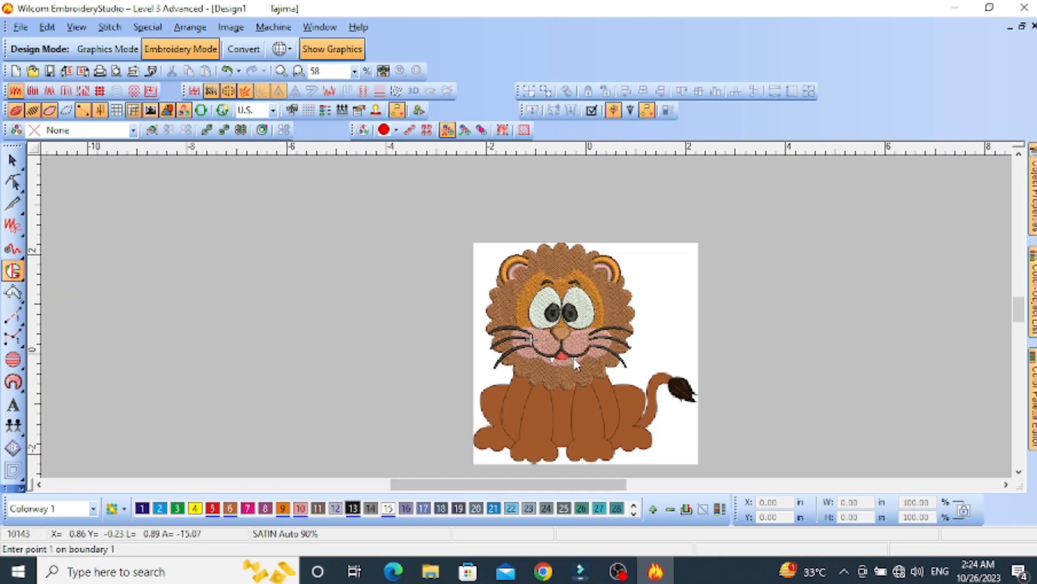
Begin a Complex Fill outline of the body at the mane's lower left edge and trace around the left haunch
{"action": "scroll", "coordinate": [543, 307], "scroll_direction": "up", "scroll_amount": 5}
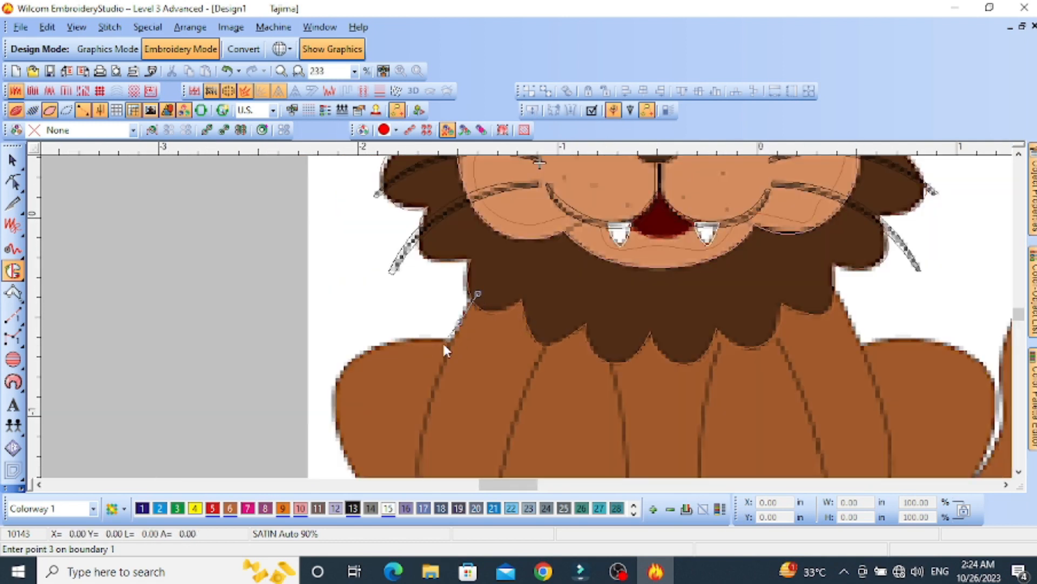
{"action": "right_click", "coordinate": [356, 356]}
{"action": "right_click", "coordinate": [334, 400]}
{"action": "right_click", "coordinate": [432, 389]}
{"action": "left_click", "coordinate": [466, 439]}
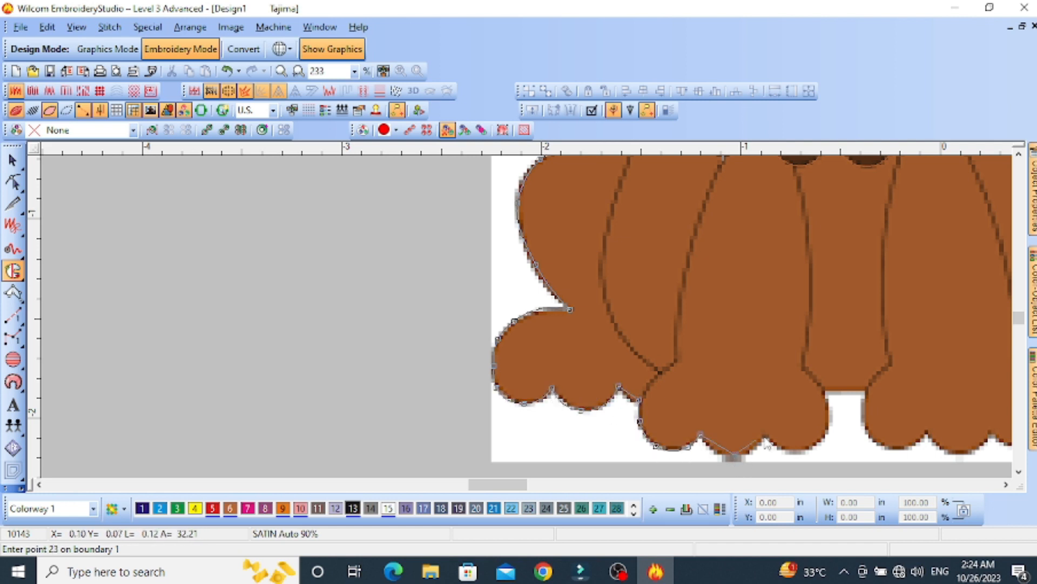
Continue the body outline across the gap between the front paws and around the toes of the right front and hind paws
{"action": "left_click", "coordinate": [865, 389]}
{"action": "right_click", "coordinate": [863, 419]}
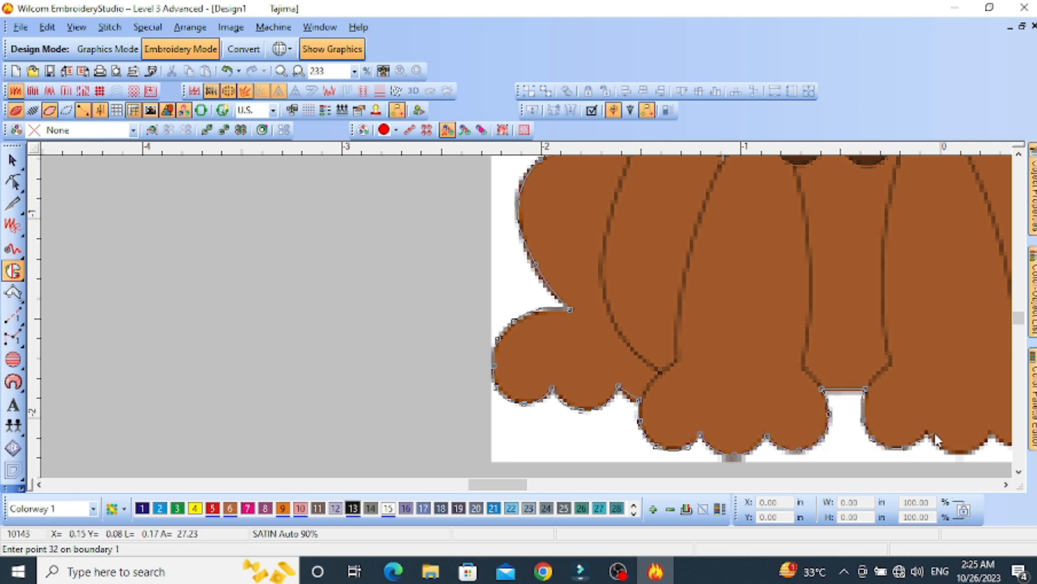
{"action": "left_click", "coordinate": [961, 450]}
{"action": "left_click", "coordinate": [842, 330]}
{"action": "left_click", "coordinate": [935, 317]}
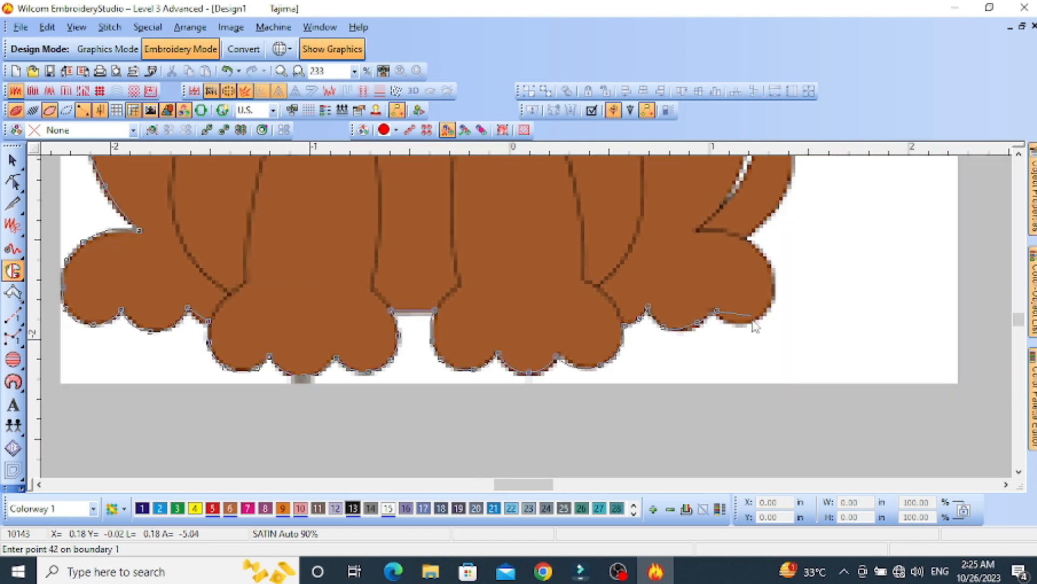
{"action": "left_click", "coordinate": [746, 242]}
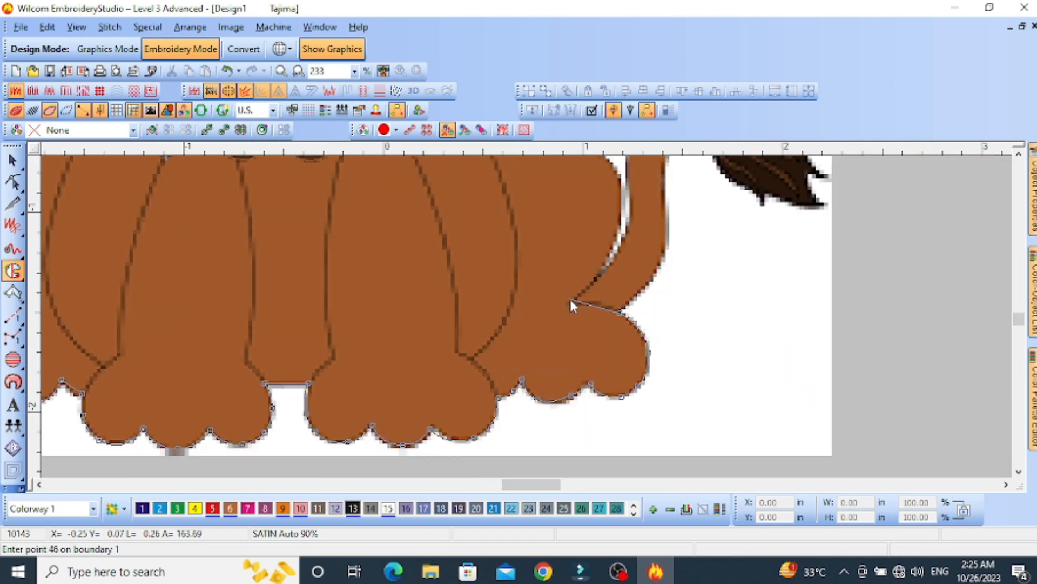
Trace the right haunch up to the mane, close the body outline beneath the mane and generate the fill
{"action": "left_click", "coordinate": [604, 257]}
{"action": "left_click", "coordinate": [575, 274]}
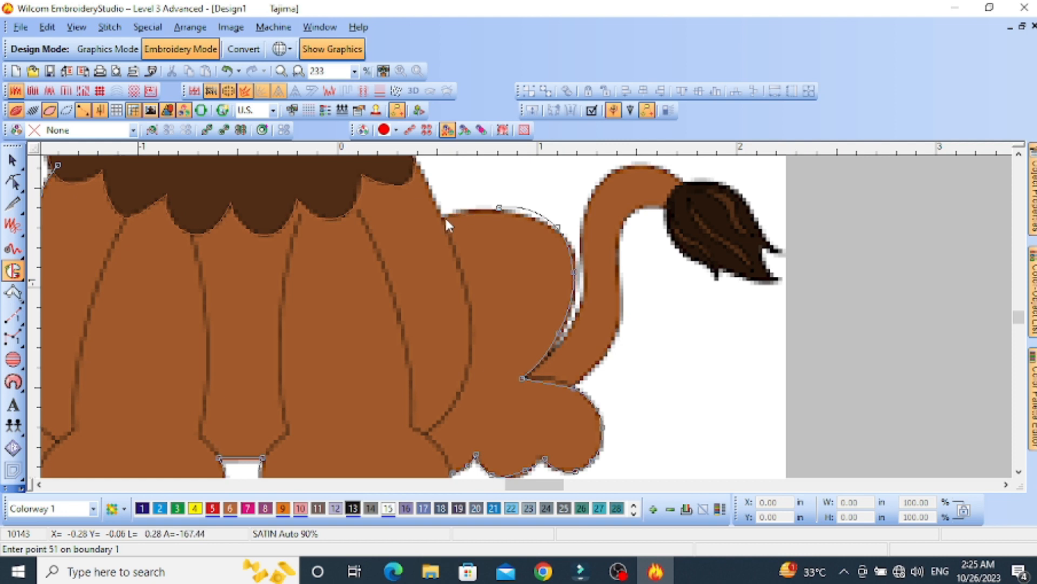
{"action": "left_click", "coordinate": [445, 216]}
{"action": "left_click", "coordinate": [433, 188]}
{"action": "left_click", "coordinate": [357, 248]}
{"action": "left_click", "coordinate": [298, 254]}
{"action": "left_click", "coordinate": [260, 250]}
{"action": "left_click", "coordinate": [212, 250]}
{"action": "key", "text": "Return"}
{"action": "key", "text": "Return"}
{"action": "key", "text": "Return"}
{"action": "key", "text": "Return"}
Change the body's fill type to Tatami in its object properties
{"action": "key", "text": "s"}
{"action": "key", "text": "shift+z"}
{"action": "key", "text": "Escape"}
{"action": "double_click", "coordinate": [537, 316]}
{"action": "left_click", "coordinate": [932, 200]}
{"action": "left_click", "coordinate": [981, 222]}
{"action": "left_click", "coordinate": [886, 244]}
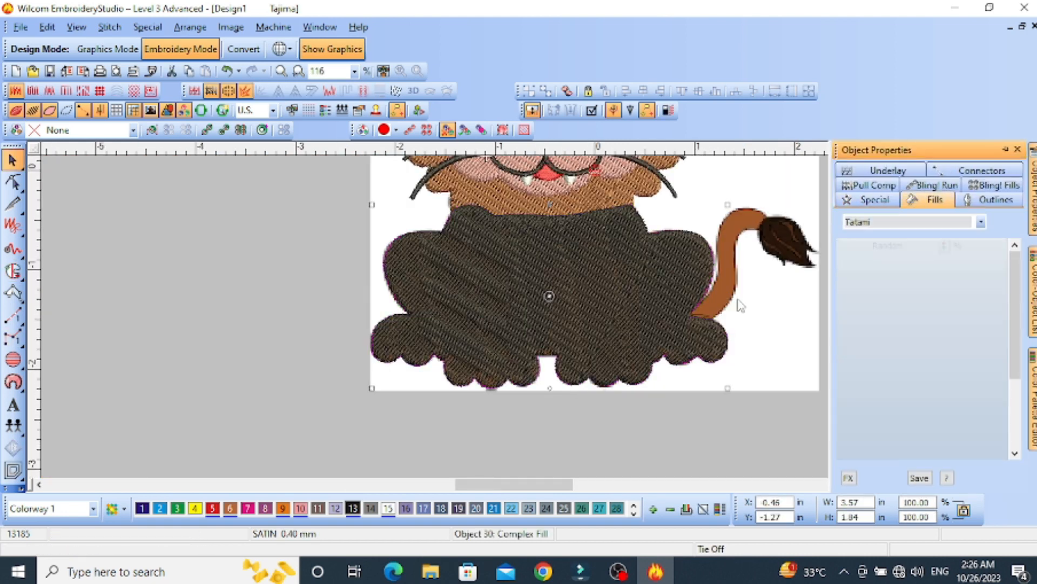
Recolour the body fill orange with palette colour 9
{"action": "key", "text": "shift+z"}
{"action": "left_click", "coordinate": [283, 508]}
{"action": "key", "text": "z"}
{"action": "key", "text": "z"}
{"action": "key", "text": "Escape"}
Start an Input A satin column at the tail's base and place point pairs up the tail's lower part
{"action": "left_click", "coordinate": [13, 293]}
{"action": "key", "text": "s"}
{"action": "key", "text": "z"}
{"action": "left_click", "coordinate": [550, 248]}
{"action": "left_click", "coordinate": [665, 271]}
{"action": "right_click", "coordinate": [571, 270]}
{"action": "right_click", "coordinate": [651, 303]}
{"action": "right_click", "coordinate": [534, 232]}
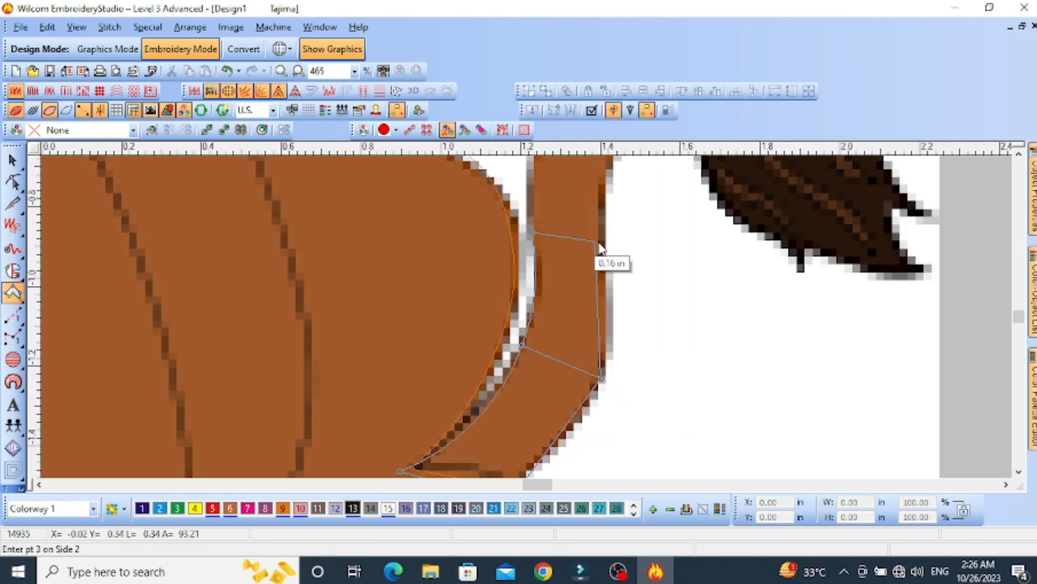
{"action": "right_click", "coordinate": [601, 240]}
Continue the tail column up and around its bend to the dark tuft and complete it
{"action": "right_click", "coordinate": [506, 195]}
{"action": "right_click", "coordinate": [583, 220]}
{"action": "right_click", "coordinate": [535, 266]}
{"action": "right_click", "coordinate": [564, 348]}
{"action": "left_click", "coordinate": [644, 303]}
{"action": "left_click", "coordinate": [613, 359]}
{"action": "key", "text": "Return"}
Recolour the tail column orange with palette colour 9 to match the body
{"action": "key", "text": "s"}
{"action": "key", "text": "shift+z"}
{"action": "key", "text": "Escape"}
{"action": "left_click", "coordinate": [554, 315]}
{"action": "left_click", "coordinate": [282, 508]}
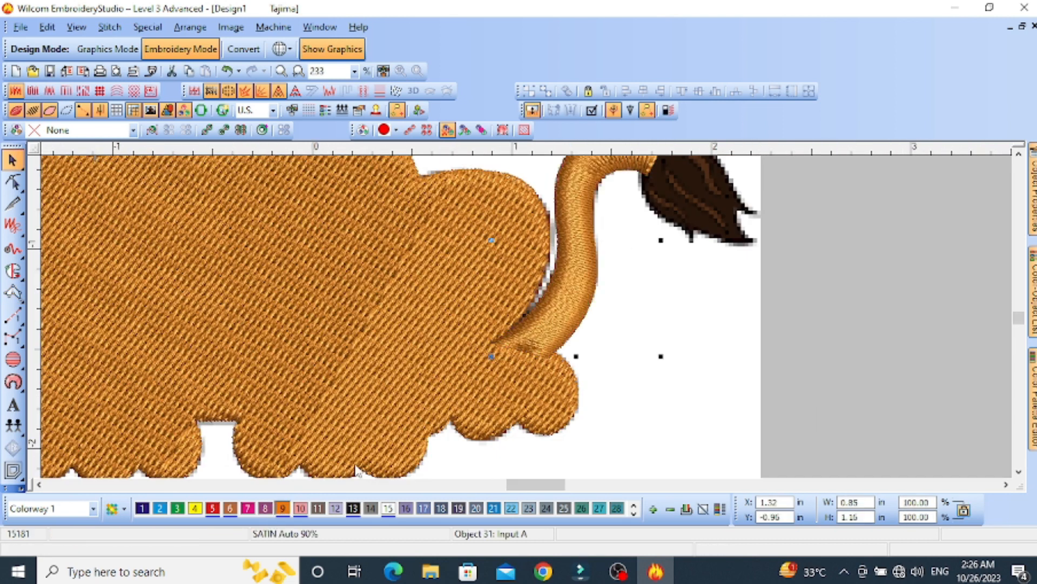
Begin a Complex Fill outline of the tail tuft, tracing its upper edge from the tail joint to the upper tip
{"action": "key", "text": "Escape"}
{"action": "scroll", "coordinate": [587, 303], "scroll_direction": "down", "scroll_amount": 1}
{"action": "scroll", "coordinate": [597, 267], "scroll_direction": "up", "scroll_amount": 1}
{"action": "scroll", "coordinate": [487, 313], "scroll_direction": "up", "scroll_amount": 1}
{"action": "left_click", "coordinate": [13, 271]}
{"action": "scroll", "coordinate": [470, 219], "scroll_direction": "up", "scroll_amount": 1}
{"action": "key", "text": "s"}
{"action": "left_click", "coordinate": [460, 382]}
{"action": "right_click", "coordinate": [477, 338]}
{"action": "right_click", "coordinate": [544, 290]}
{"action": "right_click", "coordinate": [686, 297]}
{"action": "right_click", "coordinate": [776, 364]}
{"action": "right_click", "coordinate": [504, 320]}
{"action": "right_click", "coordinate": [535, 368]}
{"action": "right_click", "coordinate": [554, 399]}
{"action": "left_click", "coordinate": [480, 299]}
Trace the notch between the tuft's two tips and its underside up to the base of the small spike
{"action": "right_click", "coordinate": [436, 296]}
{"action": "left_click", "coordinate": [388, 276]}
{"action": "right_click", "coordinate": [419, 369]}
{"action": "left_click", "coordinate": [482, 410]}
{"action": "right_click", "coordinate": [299, 394]}
{"action": "left_click", "coordinate": [230, 359]}
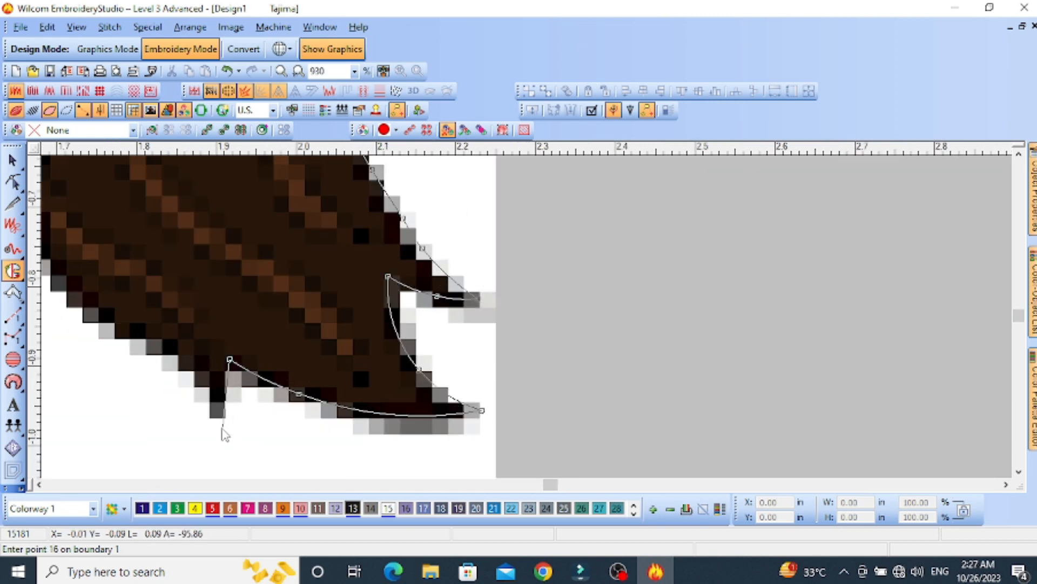
Trace the tuft's small spike and lower edge back to the start, and generate the black fill
{"action": "left_click", "coordinate": [216, 424]}
{"action": "right_click", "coordinate": [199, 368]}
{"action": "right_click", "coordinate": [127, 328]}
{"action": "right_click", "coordinate": [256, 227]}
{"action": "left_click", "coordinate": [377, 199]}
{"action": "key", "text": "Return"}
{"action": "key", "text": "Return"}
{"action": "key", "text": "Return"}
{"action": "key", "text": "Return"}
{"action": "key", "text": "Return"}
Reshape the tail tuft fill by adjusting its stitch angle
{"action": "key", "text": "s"}
{"action": "scroll", "coordinate": [426, 285], "scroll_direction": "down", "scroll_amount": 1}
{"action": "key", "text": "Escape"}
{"action": "left_click", "coordinate": [544, 272]}
{"action": "key", "text": "h"}
{"action": "scroll", "coordinate": [555, 327], "scroll_direction": "down", "scroll_amount": 1}
{"action": "left_click_drag", "start_coordinate": [498, 330], "coordinate": [552, 293]}
{"action": "key", "text": "Return"}
{"action": "key", "text": "Escape"}
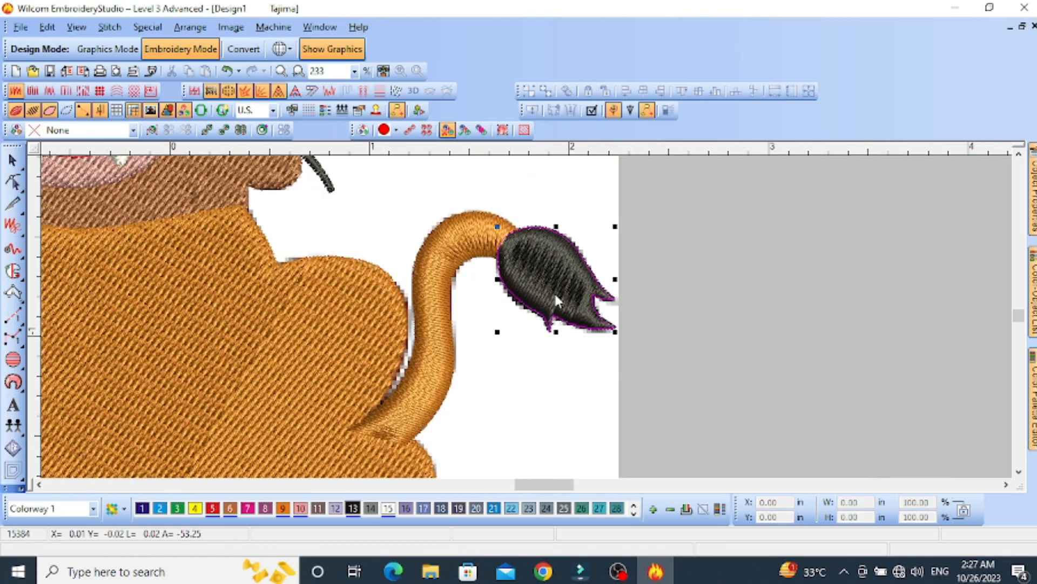
Recolour the tail tuft fill with palette colour 14
{"action": "left_click", "coordinate": [553, 290]}
{"action": "left_click", "coordinate": [371, 508]}
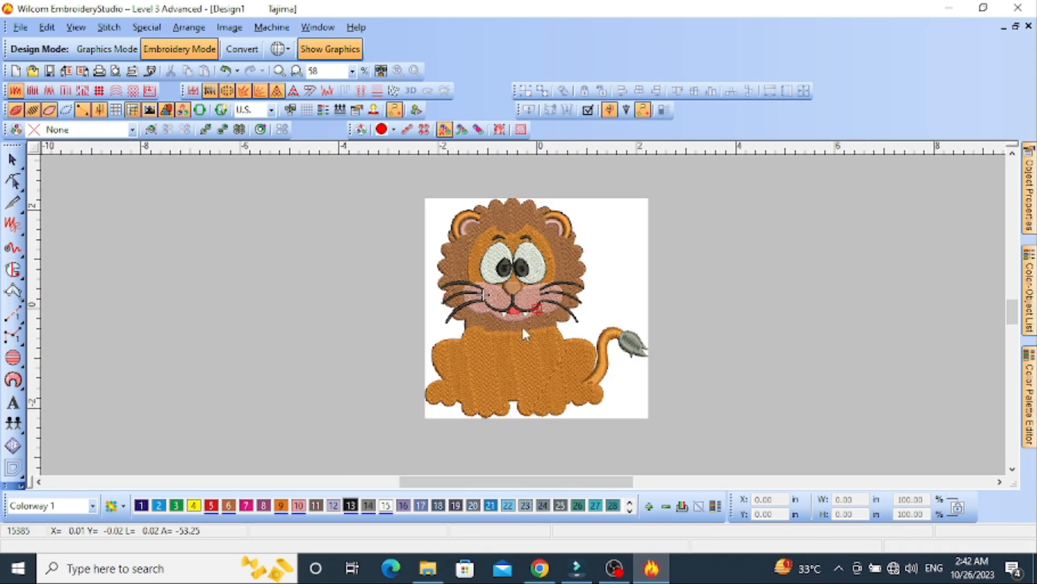
{"action": "scroll", "coordinate": [523, 326], "scroll_direction": "up", "scroll_amount": 1}
{"action": "key", "text": "s"}
Cut the object in the tail area and paste it at the start of the stitching sequence
{"action": "key", "text": "s"}
{"action": "scroll", "coordinate": [533, 320], "scroll_direction": "down", "scroll_amount": 1}
{"action": "left_click", "coordinate": [534, 322]}
{"action": "key", "text": "ctrl+x"}
{"action": "key", "text": "Home"}
{"action": "key", "text": "ctrl+v"}
{"action": "key", "text": "Escape"}
{"action": "scroll", "coordinate": [534, 324], "scroll_direction": "up", "scroll_amount": 1}
{"action": "key", "text": "End"}
{"action": "scroll", "coordinate": [524, 316], "scroll_direction": "down", "scroll_amount": 2}
{"action": "scroll", "coordinate": [521, 309], "scroll_direction": "up", "scroll_amount": 2}
Digitize the tuft's short lower stripe as a satin column and show the stitches
{"action": "key", "text": "s"}
Digitize the long middle stripe of the tail tuft as a satin column with point pairs along its sides
{"action": "left_click", "coordinate": [13, 291]}
{"action": "scroll", "coordinate": [735, 346], "scroll_direction": "up", "scroll_amount": 2}
{"action": "left_click", "coordinate": [720, 332]}
{"action": "left_click", "coordinate": [497, 294]}
{"action": "left_click", "coordinate": [553, 360]}
{"action": "left_click", "coordinate": [559, 345]}
{"action": "left_click", "coordinate": [600, 401]}
{"action": "left_click", "coordinate": [601, 400]}
{"action": "key", "text": "Return"}
Digitize the tuft's upper curved stripe as a satin column
{"action": "right_click", "coordinate": [553, 284]}
{"action": "right_click", "coordinate": [563, 266]}
{"action": "right_click", "coordinate": [560, 319]}
{"action": "right_click", "coordinate": [575, 300]}
{"action": "left_click", "coordinate": [603, 330]}
{"action": "left_click", "coordinate": [603, 328]}
{"action": "key", "text": "Return"}
{"action": "left_click", "coordinate": [447, 317]}
{"action": "right_click", "coordinate": [459, 343]}
{"action": "right_click", "coordinate": [467, 332]}
{"action": "right_click", "coordinate": [496, 359]}
{"action": "right_click", "coordinate": [500, 349]}
{"action": "left_click", "coordinate": [515, 382]}
{"action": "key", "text": "Return"}
{"action": "key", "text": "s"}
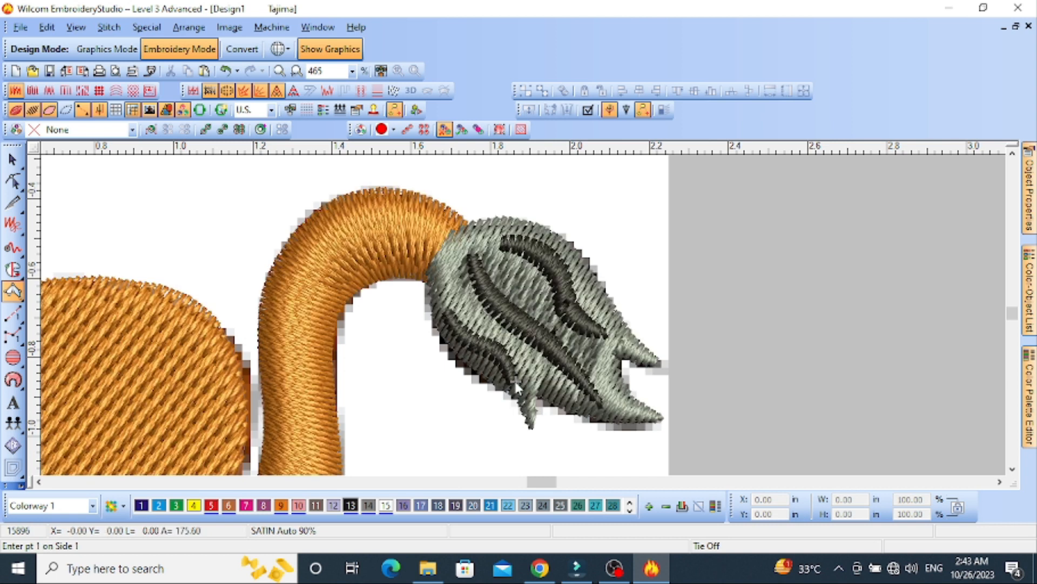
Recolour the three satin stripes on the tail tuft with palette colour 9
{"action": "key", "text": "o"}
{"action": "left_click", "coordinate": [557, 279]}
{"action": "left_click", "coordinate": [500, 358], "text": "ctrl"}
{"action": "left_click", "coordinate": [513, 323], "text": "shift"}
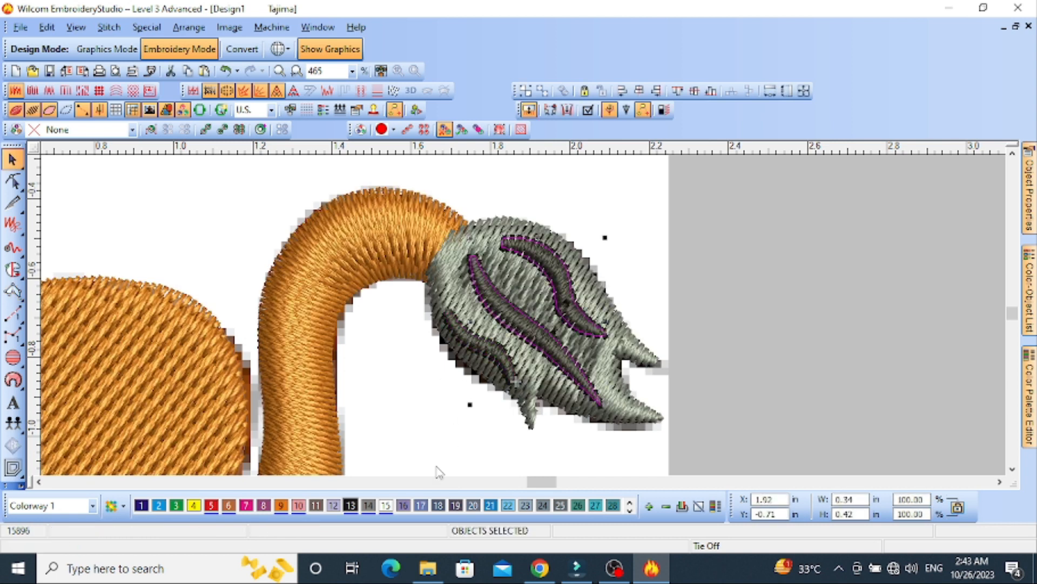
{"action": "left_click", "coordinate": [280, 505]}
{"action": "left_click", "coordinate": [485, 349]}
{"action": "left_click", "coordinate": [281, 505]}
{"action": "key", "text": "Escape"}
{"action": "scroll", "coordinate": [433, 285], "scroll_direction": "down", "scroll_amount": 2}
{"action": "scroll", "coordinate": [468, 317], "scroll_direction": "up", "scroll_amount": 1}
{"action": "scroll", "coordinate": [432, 293], "scroll_direction": "up", "scroll_amount": 1}
{"action": "scroll", "coordinate": [432, 293], "scroll_direction": "down", "scroll_amount": 1}
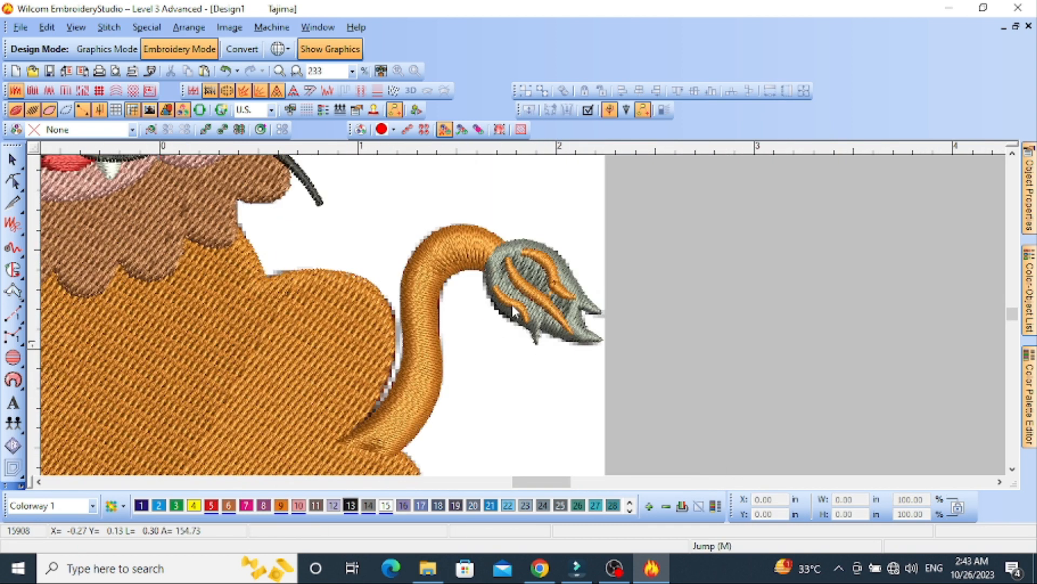
Select the three orange tuft stripes and generate outlines around them
{"action": "key", "text": "o"}
{"action": "left_click", "coordinate": [511, 304]}
{"action": "left_click", "coordinate": [534, 290], "text": "ctrl"}
{"action": "left_click", "coordinate": [557, 277], "text": "ctrl"}
{"action": "left_click", "coordinate": [17, 469]}
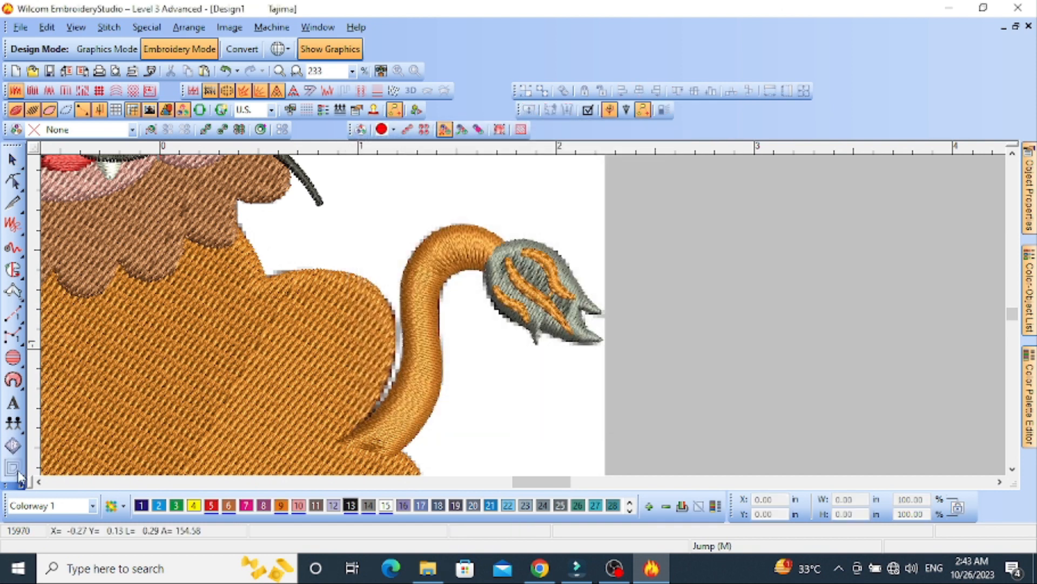
Recolour the outlines of the three tuft stripes with black palette colour 13
{"action": "left_click", "coordinate": [530, 292]}
{"action": "left_click", "coordinate": [514, 307]}
{"action": "left_click", "coordinate": [351, 506]}
{"action": "left_click", "coordinate": [507, 363]}
{"action": "left_click", "coordinate": [535, 296]}
{"action": "left_click", "coordinate": [351, 506]}
{"action": "left_click", "coordinate": [552, 270]}
{"action": "left_click", "coordinate": [351, 506]}
{"action": "left_click", "coordinate": [677, 370]}
{"action": "scroll", "coordinate": [526, 324], "scroll_direction": "up", "scroll_amount": 2}
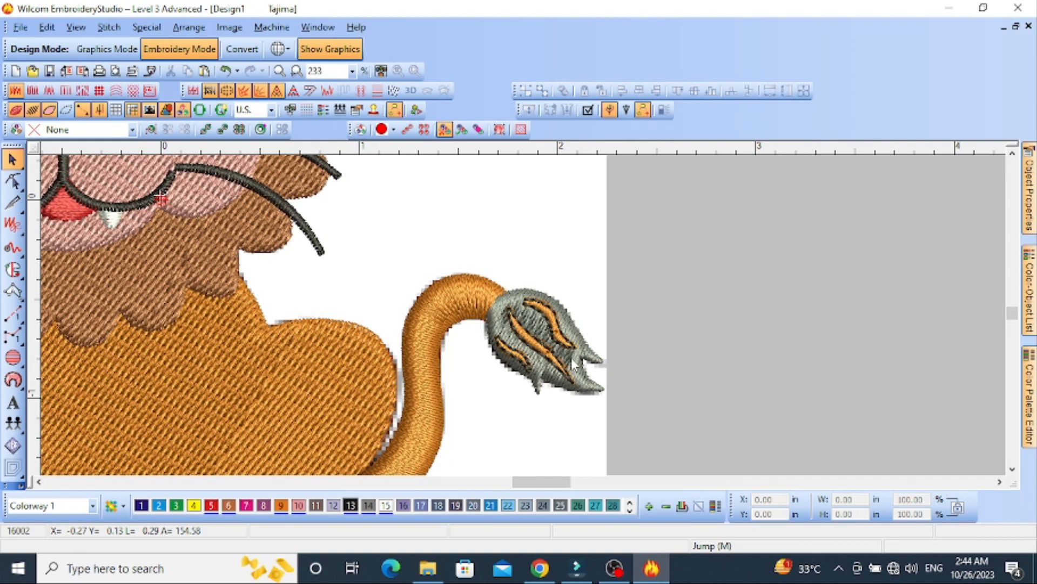
Cut the curved satin tail and paste it back at a new place in the stitching sequence
{"action": "scroll", "coordinate": [546, 348], "scroll_direction": "down", "scroll_amount": 1}
{"action": "key", "text": "s"}
{"action": "key", "text": "s"}
{"action": "scroll", "coordinate": [526, 346], "scroll_direction": "up", "scroll_amount": 1}
{"action": "scroll", "coordinate": [526, 331], "scroll_direction": "down", "scroll_amount": 1}
{"action": "left_click", "coordinate": [591, 352]}
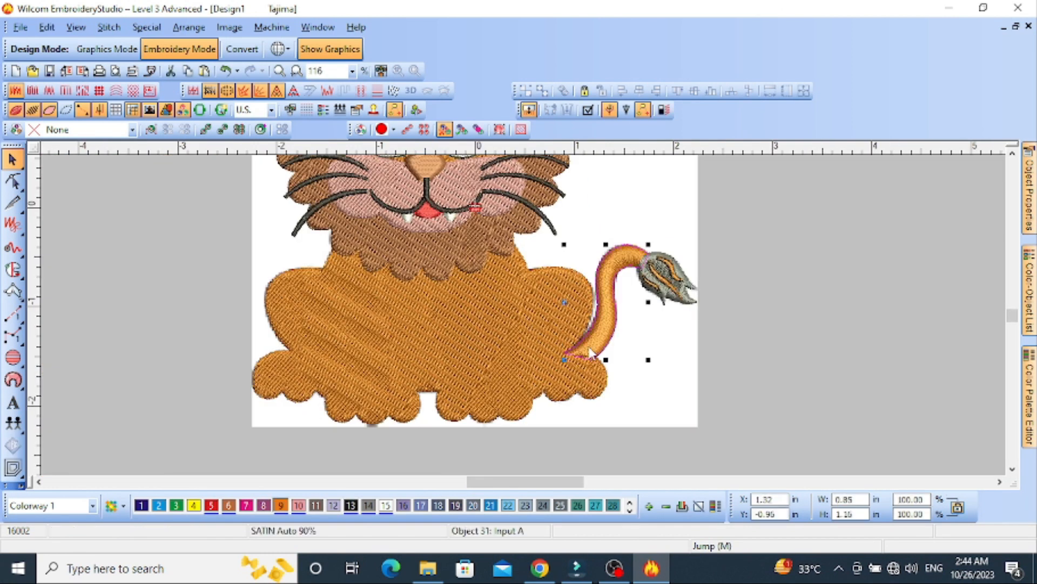
{"action": "key", "text": "ctrl+x"}
{"action": "key", "text": "ctrl+v"}
Activate the Run tool and hide the stitches to work over the lion image's body
{"action": "left_click", "coordinate": [13, 313]}
{"action": "key", "text": "s"}
{"action": "scroll", "coordinate": [214, 364], "scroll_direction": "down", "scroll_amount": 1}
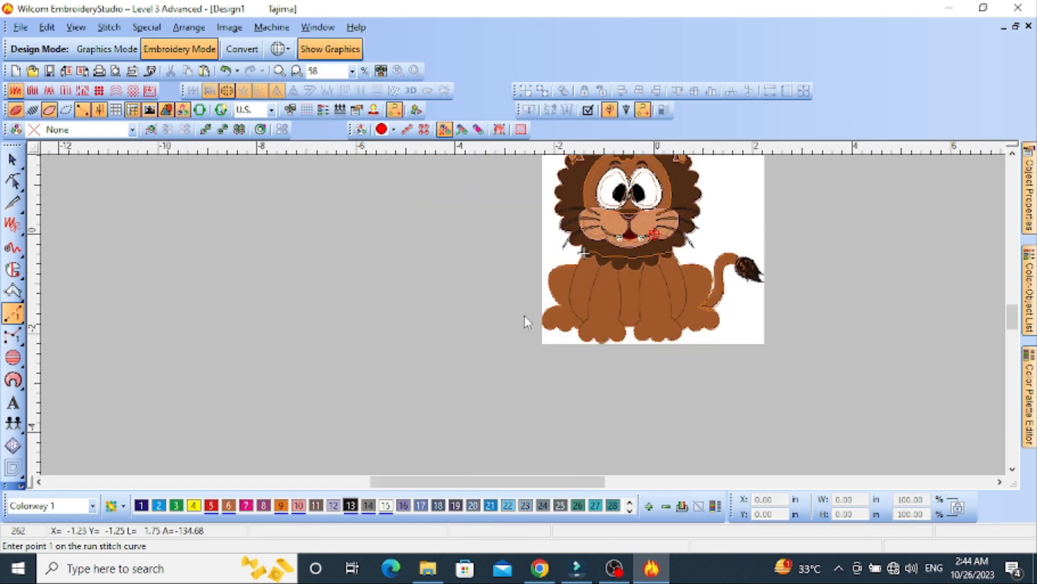
{"action": "scroll", "coordinate": [578, 241], "scroll_direction": "up", "scroll_amount": 2}
Mute the computer's speakers
{"action": "left_click", "coordinate": [911, 568]}
{"action": "left_click", "coordinate": [788, 531]}
{"action": "scroll", "coordinate": [516, 384], "scroll_direction": "down", "scroll_amount": 4}
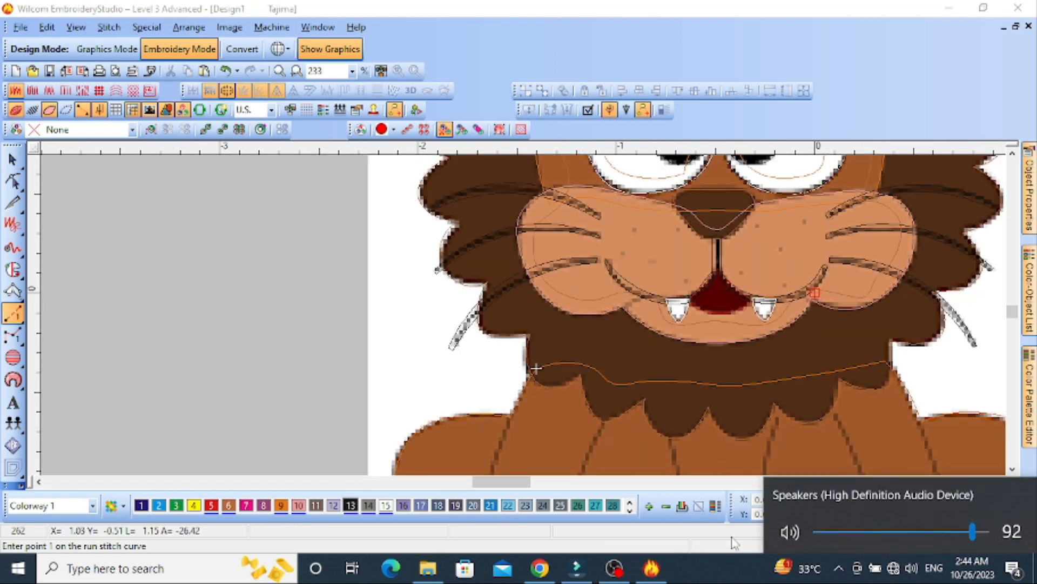
{"action": "left_click", "coordinate": [788, 531]}
{"action": "left_click", "coordinate": [2, 256]}
{"action": "scroll", "coordinate": [539, 374], "scroll_direction": "down", "scroll_amount": 1}
{"action": "scroll", "coordinate": [560, 319], "scroll_direction": "up", "scroll_amount": 2}
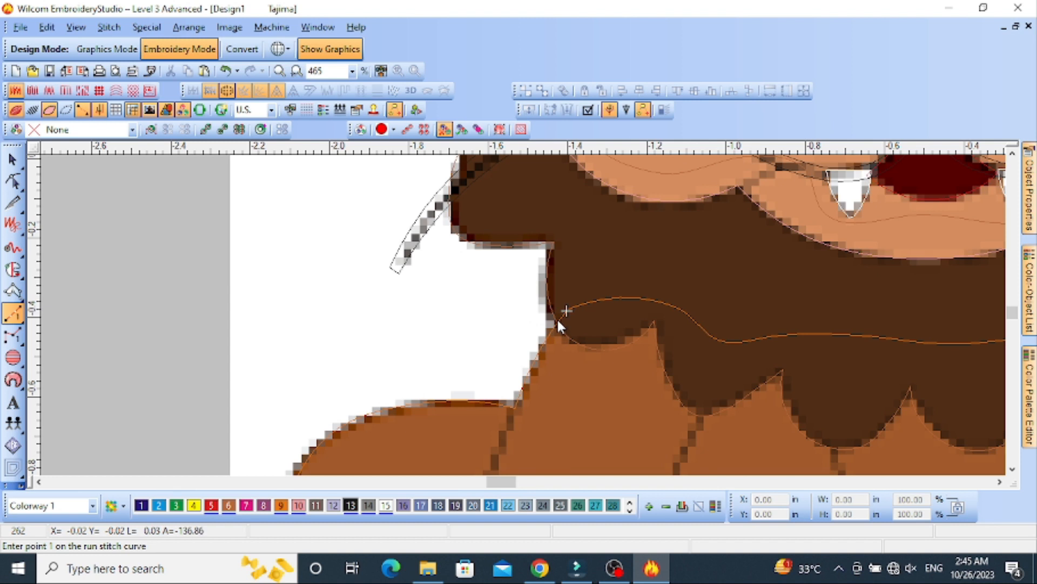
{"action": "right_click", "coordinate": [354, 417]}
{"action": "right_click", "coordinate": [448, 385]}
{"action": "key", "text": "BackSpace"}
{"action": "key", "text": "BackSpace"}
Trace a run-stitch outline of the lion's left hip from the neck down to the notch above the rear paw
{"action": "right_click", "coordinate": [606, 263]}
{"action": "right_click", "coordinate": [564, 275]}
{"action": "right_click", "coordinate": [515, 312]}
{"action": "right_click", "coordinate": [497, 369]}
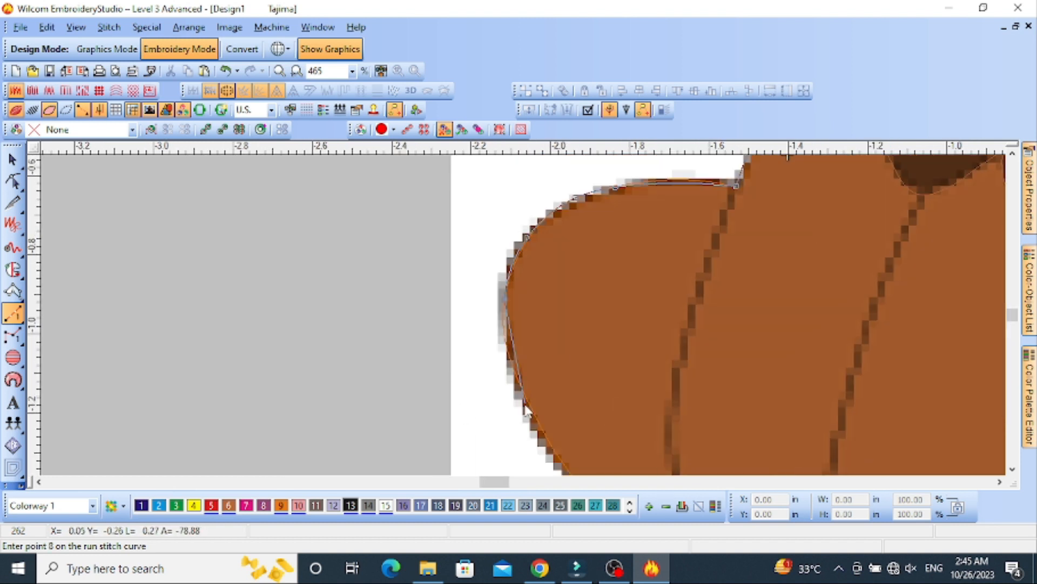
{"action": "right_click", "coordinate": [528, 398]}
{"action": "right_click", "coordinate": [514, 314]}
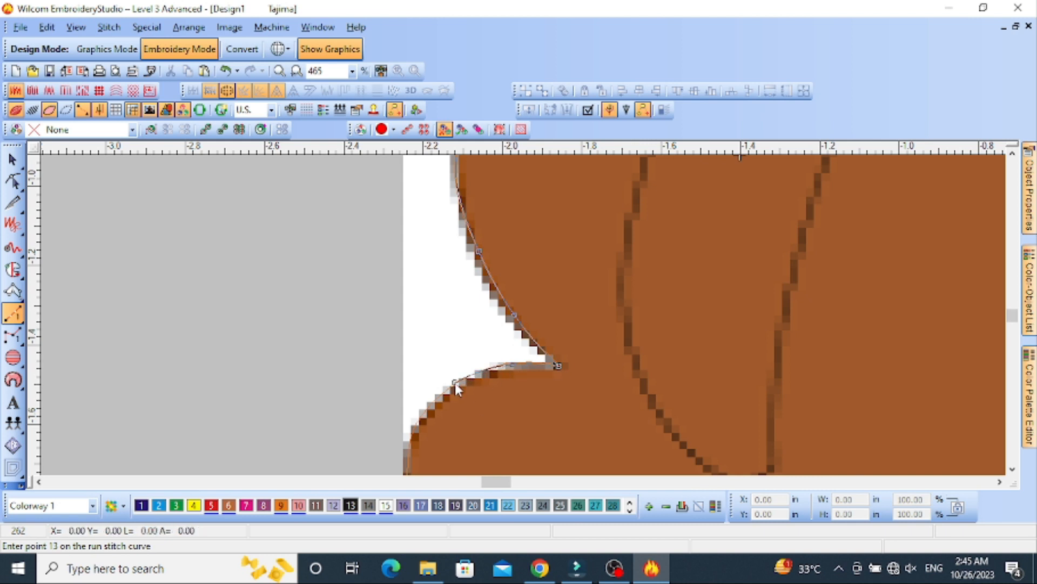
Continue the run outline around the left rear paw and its toes to the edge of the front paw
{"action": "right_click", "coordinate": [411, 446]}
{"action": "right_click", "coordinate": [538, 407]}
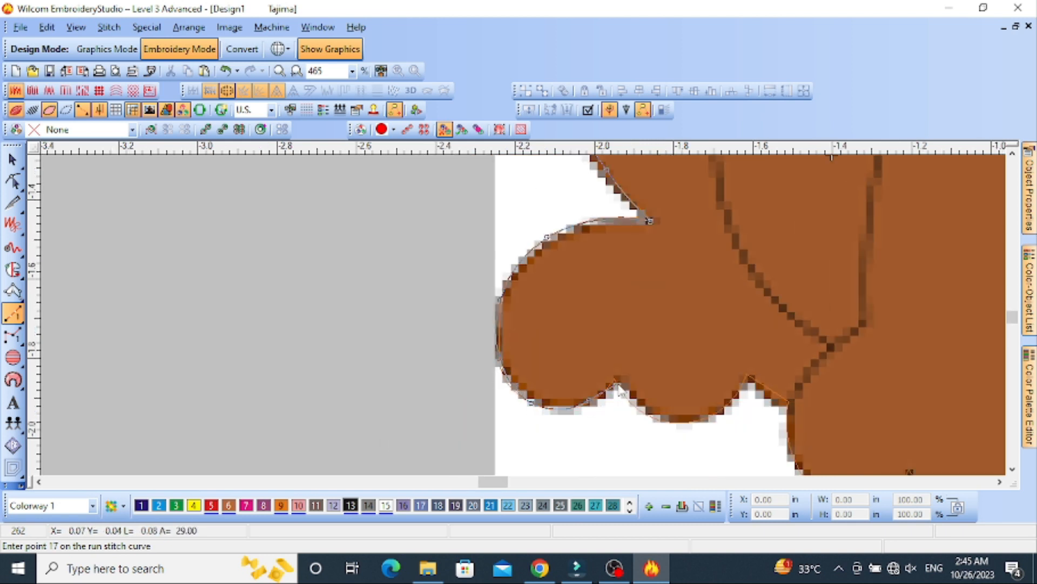
{"action": "right_click", "coordinate": [706, 417]}
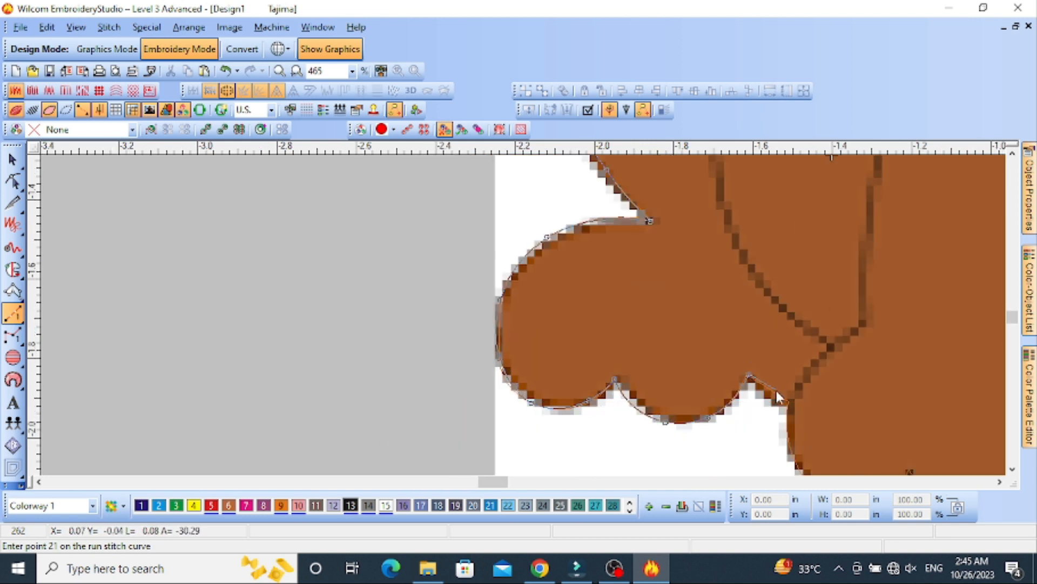
{"action": "left_click", "coordinate": [787, 400]}
Continue the run outline around the left front paw's toes toward the gap between the front paws
{"action": "right_click", "coordinate": [698, 431]}
{"action": "right_click", "coordinate": [745, 424]}
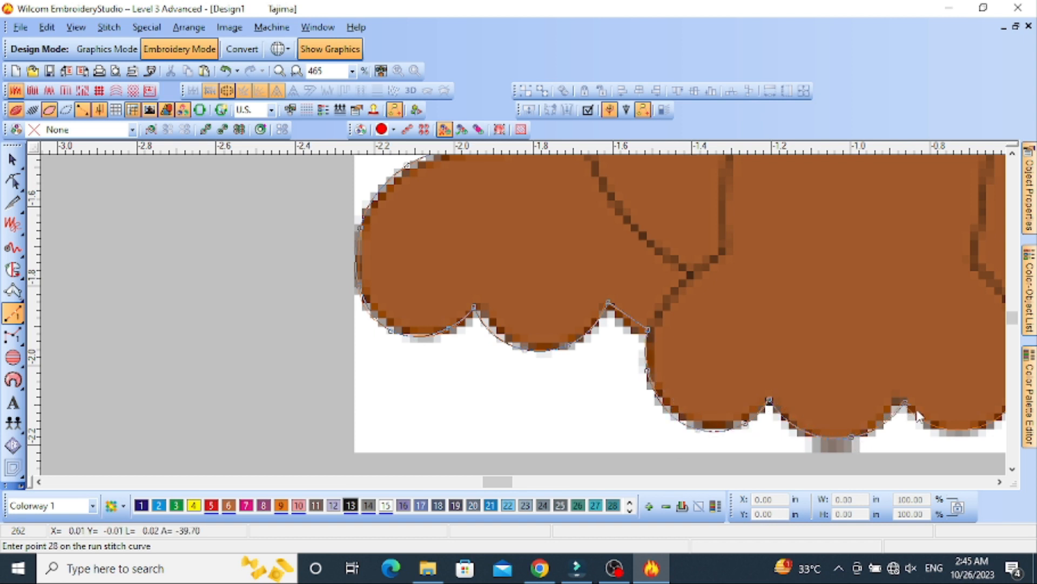
{"action": "right_click", "coordinate": [793, 343]}
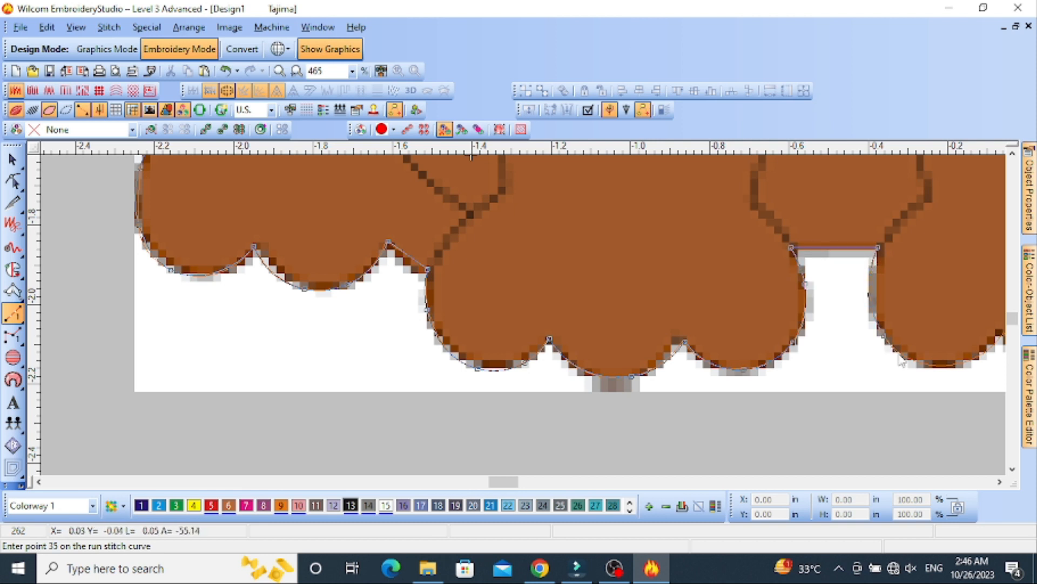
Continue the run outline around the toes of the right front paw
{"action": "right_click", "coordinate": [922, 362]}
{"action": "right_click", "coordinate": [851, 344]}
{"action": "left_click", "coordinate": [903, 313]}
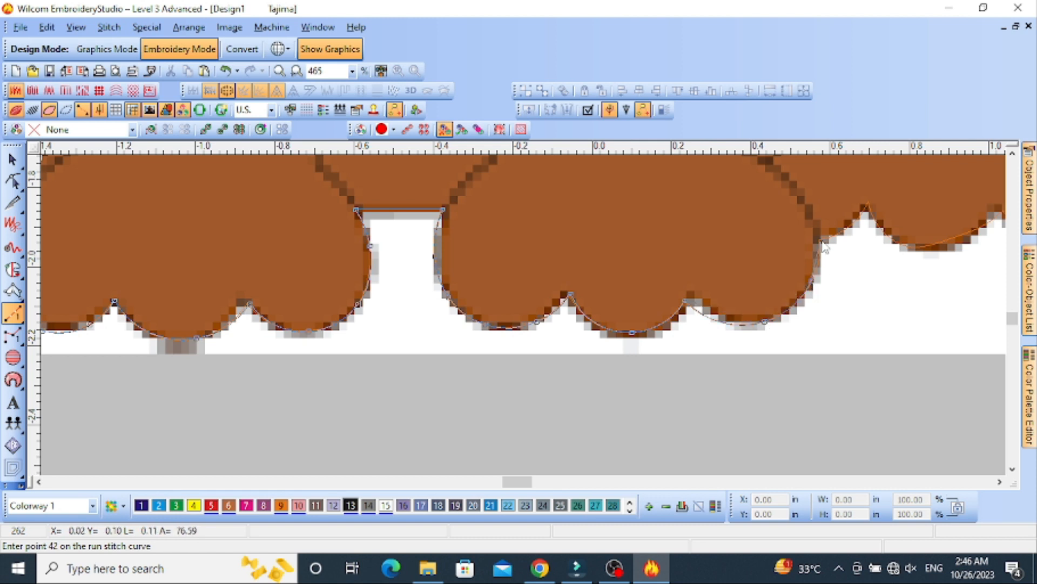
Trace the toes along the underside of the right rear paw with the run outline
{"action": "right_click", "coordinate": [897, 248]}
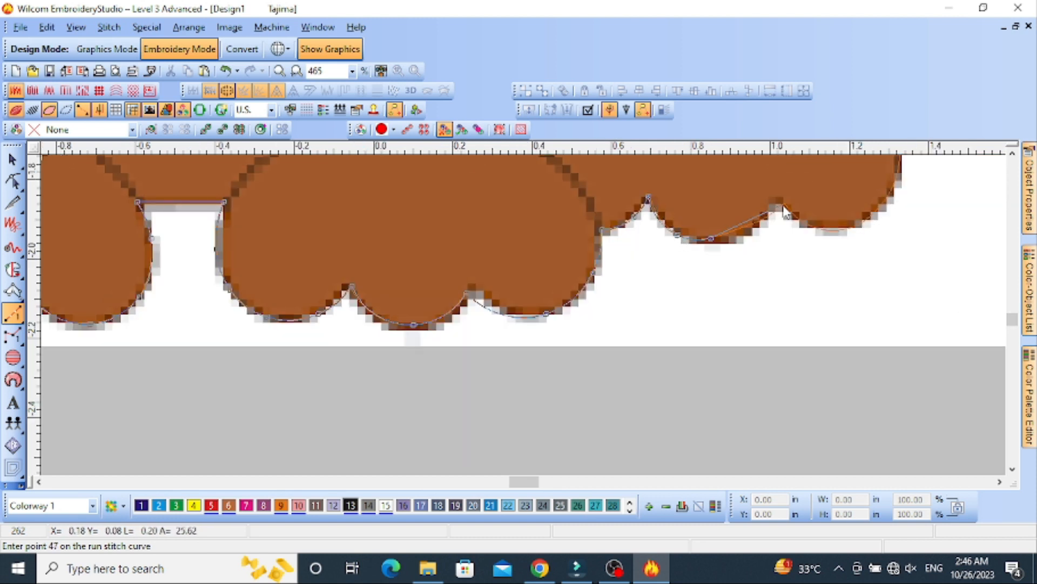
{"action": "left_click", "coordinate": [785, 206]}
{"action": "right_click", "coordinate": [609, 256]}
{"action": "right_click", "coordinate": [659, 230]}
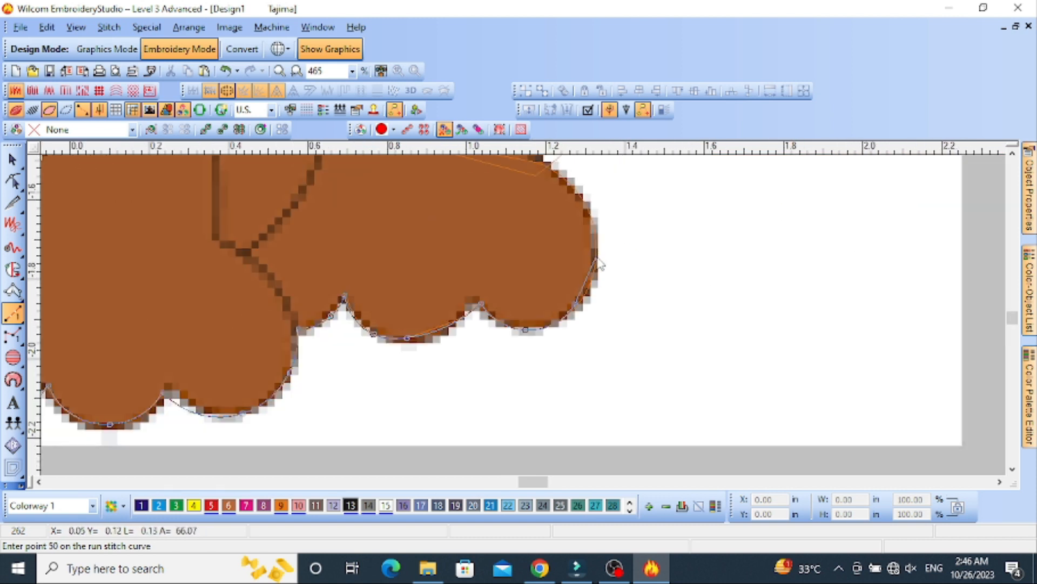
Trace the right rear paw's outer side and top edge to the notch at the tail's base
{"action": "right_click", "coordinate": [597, 257]}
{"action": "right_click", "coordinate": [587, 201]}
{"action": "left_click", "coordinate": [530, 234]}
{"action": "right_click", "coordinate": [480, 223]}
{"action": "left_click", "coordinate": [424, 215]}
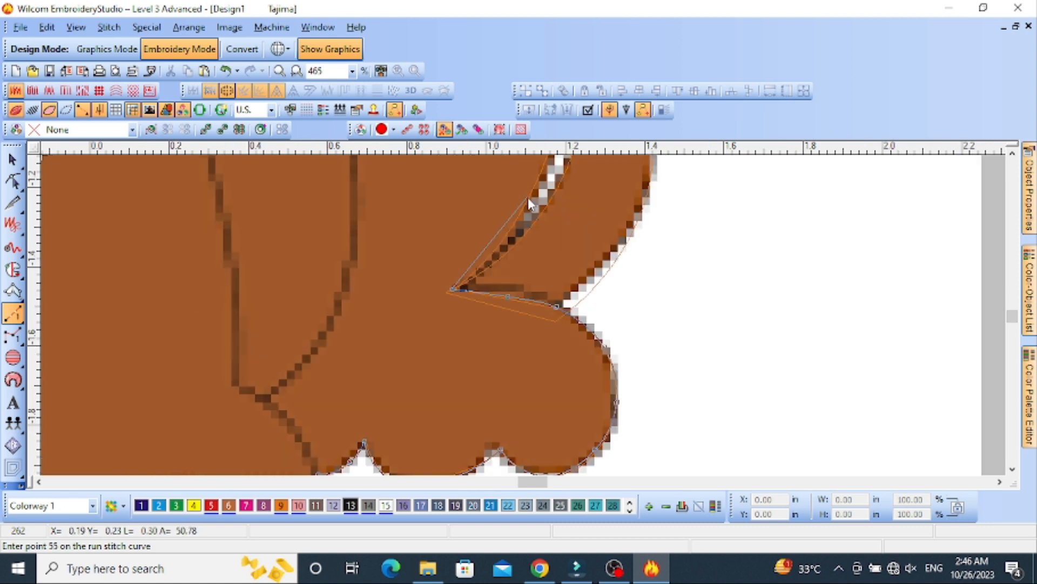
Trace the right hip from the tail's base up to the mane and complete the body's run outline
{"action": "right_click", "coordinate": [527, 197]}
{"action": "right_click", "coordinate": [536, 235]}
{"action": "right_click", "coordinate": [512, 217]}
{"action": "right_click", "coordinate": [438, 172]}
{"action": "right_click", "coordinate": [355, 169]}
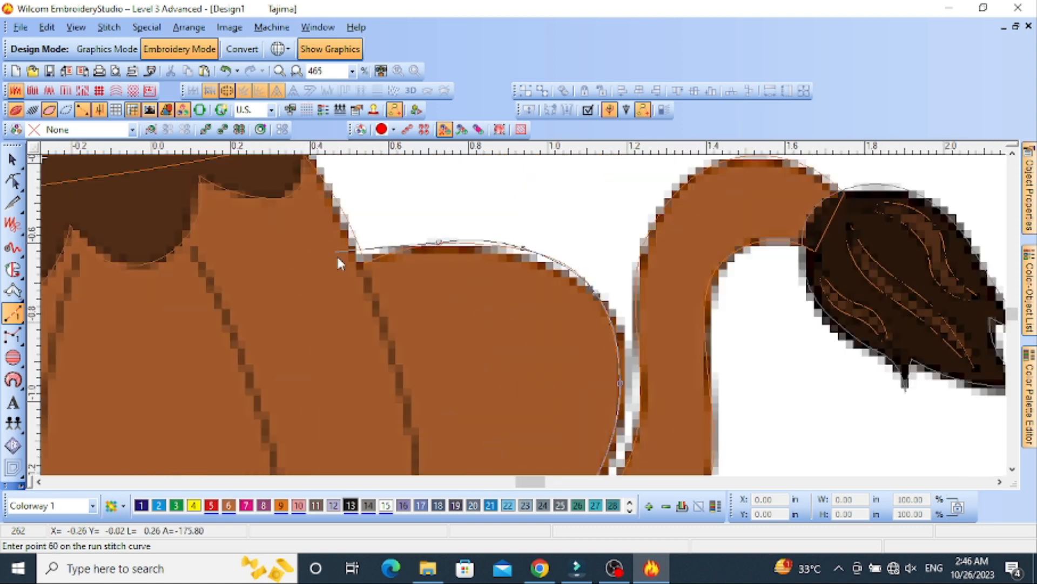
{"action": "left_click", "coordinate": [301, 160]}
{"action": "key", "text": "Return"}
Show the stitches, select the body's orange complex fill and send it to the start of the stitching sequence
{"action": "scroll", "coordinate": [438, 342], "scroll_direction": "down", "scroll_amount": 3}
{"action": "key", "text": "s"}
{"action": "scroll", "coordinate": [532, 328], "scroll_direction": "up", "scroll_amount": 2}
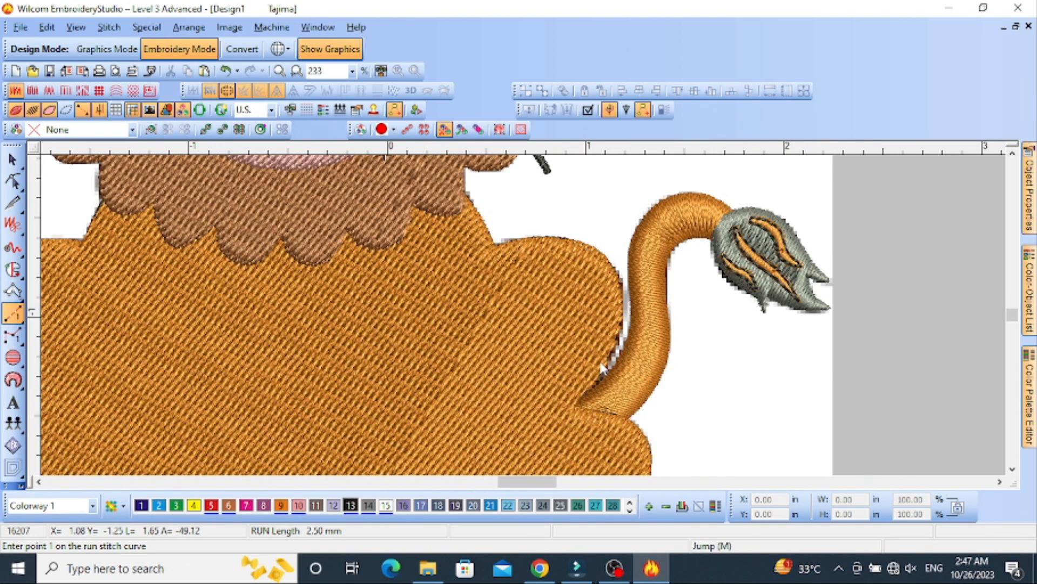
{"action": "key", "text": "Escape"}
{"action": "left_click", "coordinate": [609, 361]}
{"action": "scroll", "coordinate": [523, 315], "scroll_direction": "up", "scroll_amount": 2}
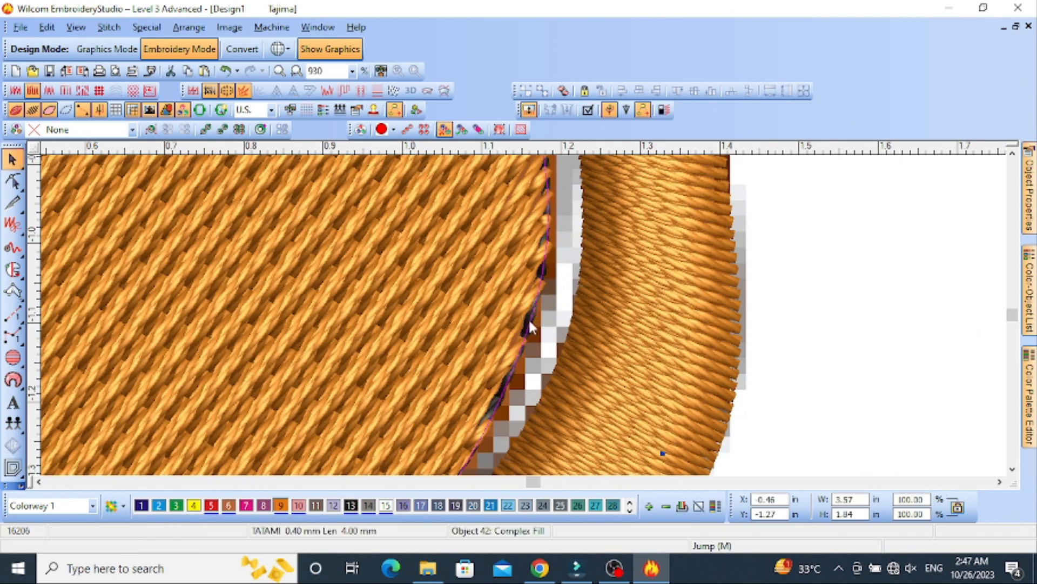
{"action": "scroll", "coordinate": [527, 319], "scroll_direction": "down", "scroll_amount": 3}
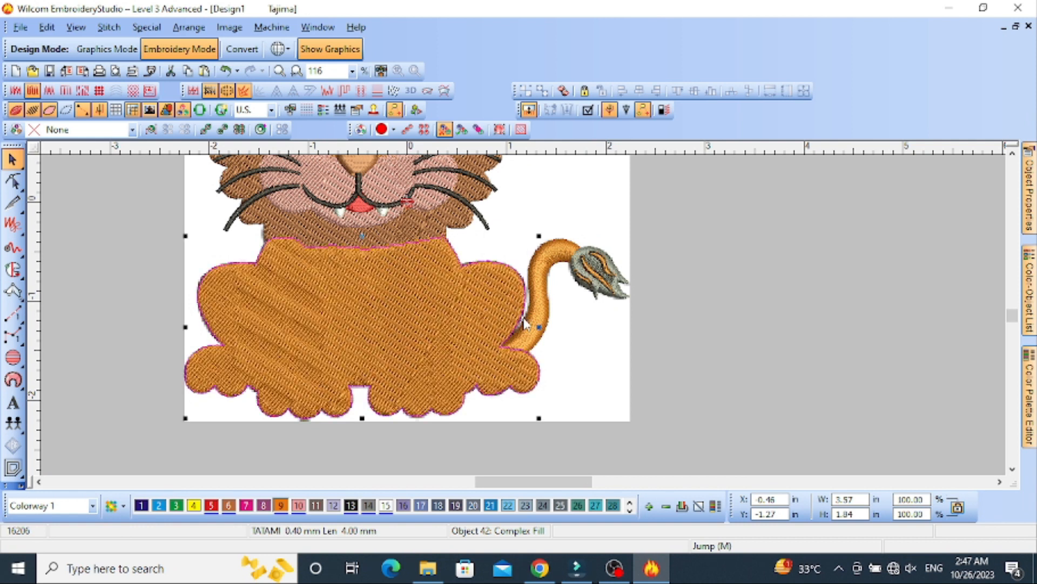
{"action": "key", "text": "ctrl+Home"}
{"action": "key", "text": "Escape"}
{"action": "scroll", "coordinate": [445, 306], "scroll_direction": "down", "scroll_amount": 1}
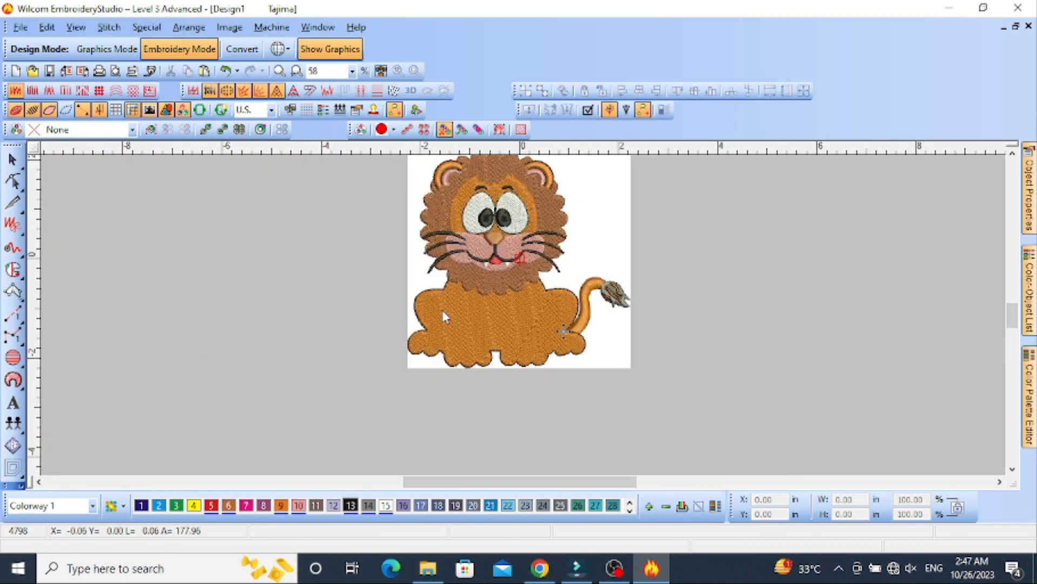
Hide the stitches and digitize the left hip's inner crease as a run line down to the front paw
{"action": "key", "text": "s"}
{"action": "scroll", "coordinate": [452, 291], "scroll_direction": "up", "scroll_amount": 2}
{"action": "left_click", "coordinate": [13, 313]}
{"action": "scroll", "coordinate": [484, 312], "scroll_direction": "up", "scroll_amount": 1}
{"action": "left_click", "coordinate": [509, 305]}
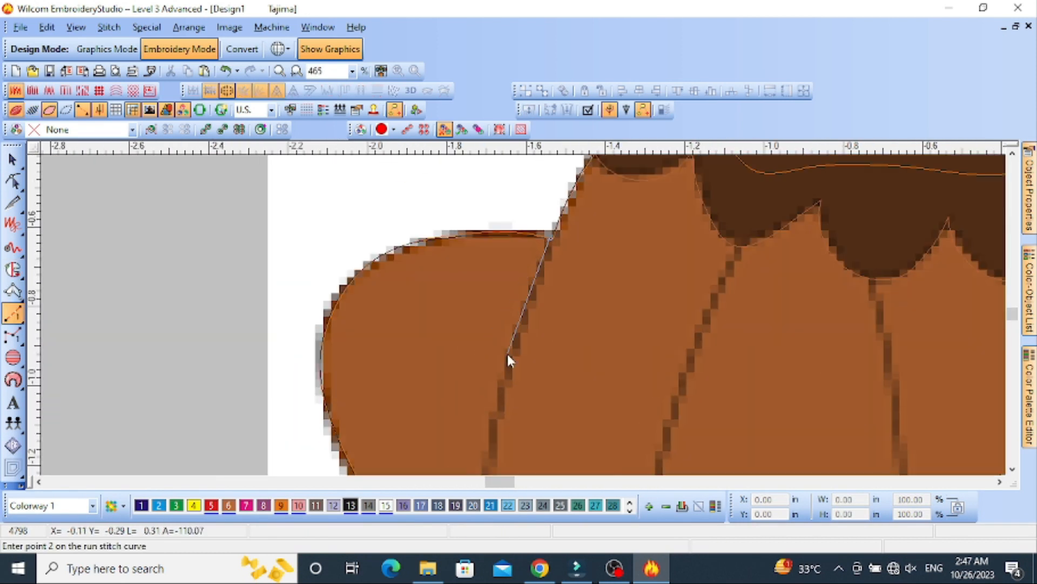
{"action": "right_click", "coordinate": [504, 394]}
{"action": "right_click", "coordinate": [505, 409]}
{"action": "right_click", "coordinate": [561, 459]}
{"action": "right_click", "coordinate": [562, 363]}
{"action": "left_click", "coordinate": [593, 395]}
{"action": "key", "text": "Return"}
Digitize the left front leg's outer edge as a run line from the front paw up to the mane
{"action": "left_click", "coordinate": [551, 444]}
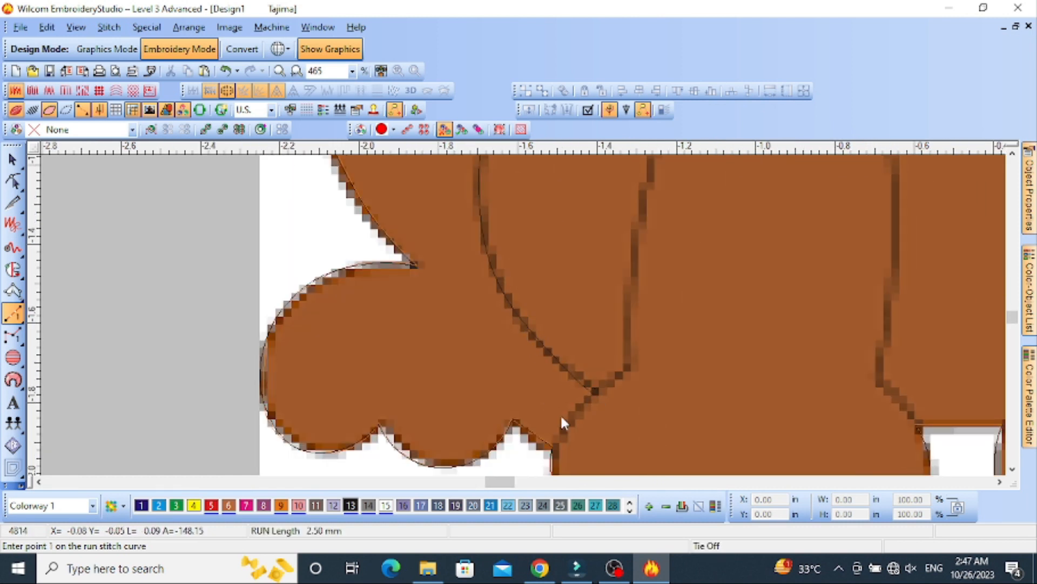
{"action": "left_click", "coordinate": [639, 238]}
{"action": "left_click", "coordinate": [546, 234]}
{"action": "key", "text": "Return"}
Digitize the left front leg's inner edge as a run line from the mane down to the gap between the paws
{"action": "left_click", "coordinate": [682, 267]}
{"action": "right_click", "coordinate": [709, 415]}
{"action": "right_click", "coordinate": [581, 377]}
{"action": "right_click", "coordinate": [552, 388]}
{"action": "scroll", "coordinate": [534, 367], "scroll_direction": "down", "scroll_amount": 1}
{"action": "left_click", "coordinate": [542, 340]}
{"action": "key", "text": "Return"}
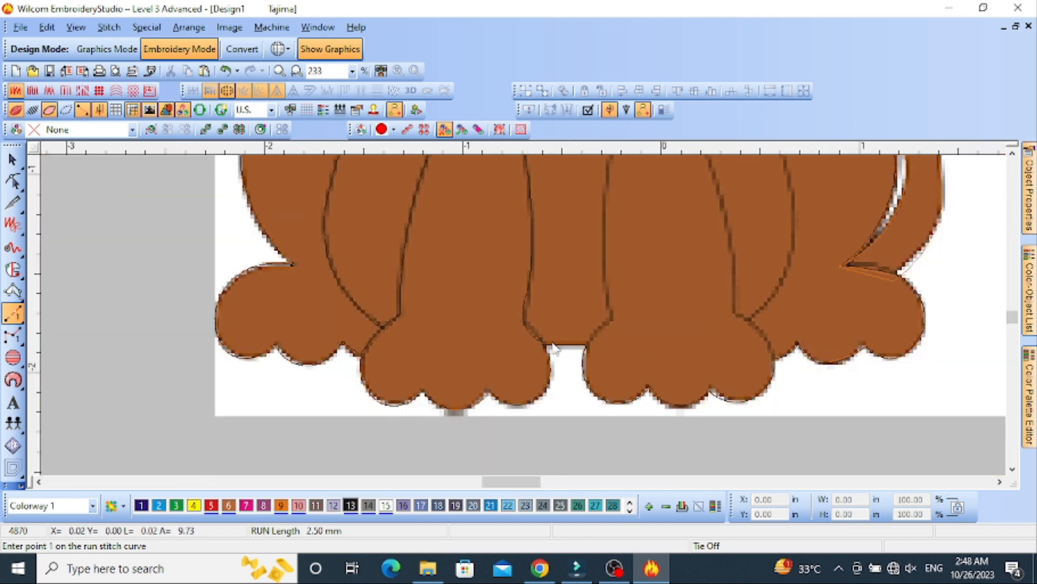
Digitize the right front leg's inner and outer edges as separate run lines between the mane and the paw
{"action": "left_click", "coordinate": [603, 193]}
{"action": "key", "text": "Return"}
{"action": "left_click", "coordinate": [634, 167]}
{"action": "right_click", "coordinate": [672, 257]}
{"action": "left_click", "coordinate": [689, 351]}
{"action": "left_click", "coordinate": [713, 404]}
{"action": "left_click", "coordinate": [728, 430]}
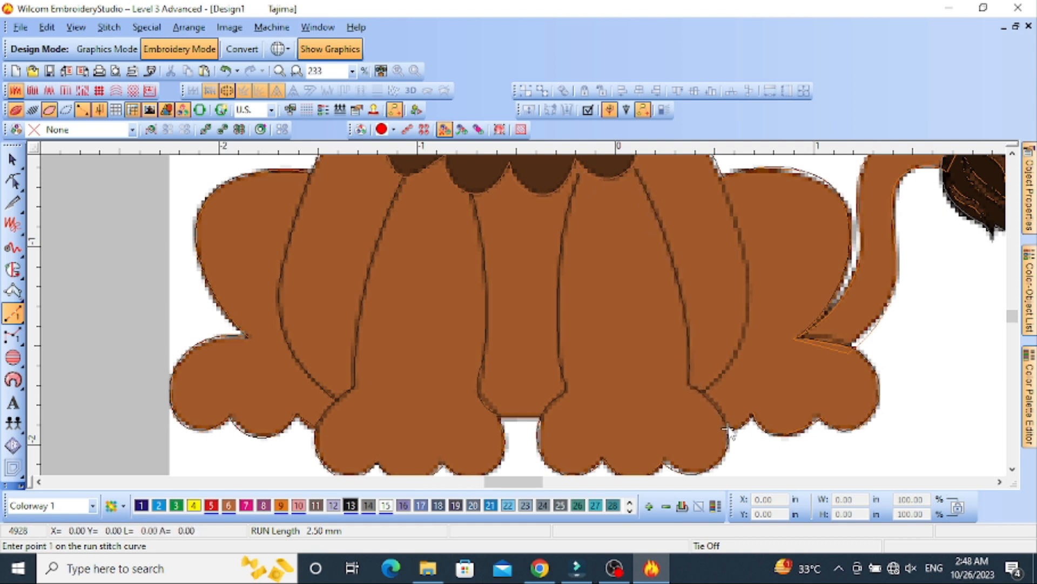
Digitize the right hip's inner crease as a run line from the front leg up to the mane
{"action": "left_click", "coordinate": [719, 177]}
{"action": "key", "text": "Return"}
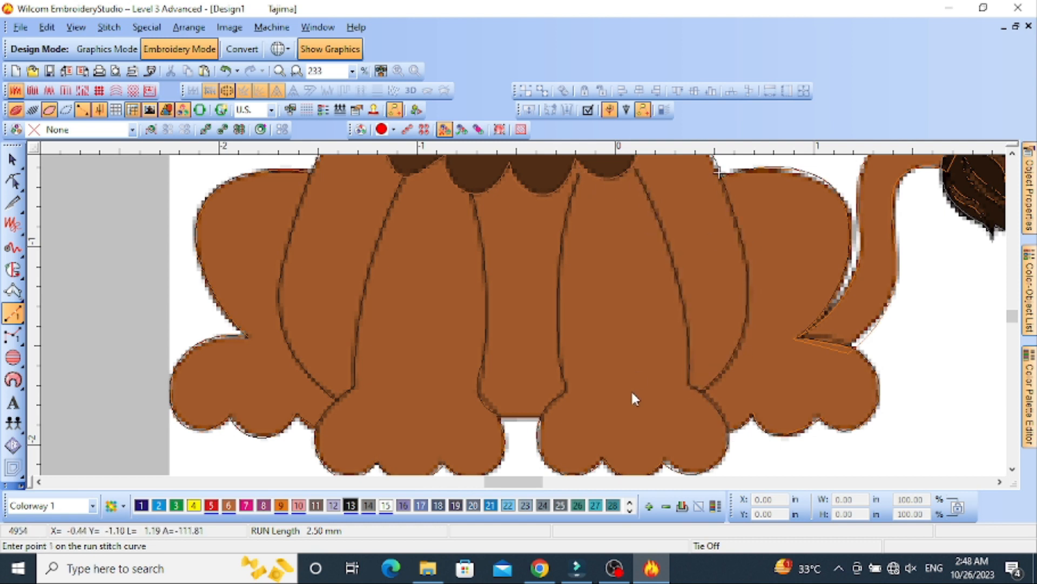
Show the design's stitches again and leave run-line digitizing
{"action": "key", "text": "s"}
{"action": "scroll", "coordinate": [403, 377], "scroll_direction": "down", "scroll_amount": 1}
{"action": "scroll", "coordinate": [507, 314], "scroll_direction": "up", "scroll_amount": 1}
{"action": "key", "text": "s"}
{"action": "key", "text": "s"}
{"action": "scroll", "coordinate": [523, 316], "scroll_direction": "down", "scroll_amount": 1}
{"action": "scroll", "coordinate": [631, 203], "scroll_direction": "up", "scroll_amount": 1}
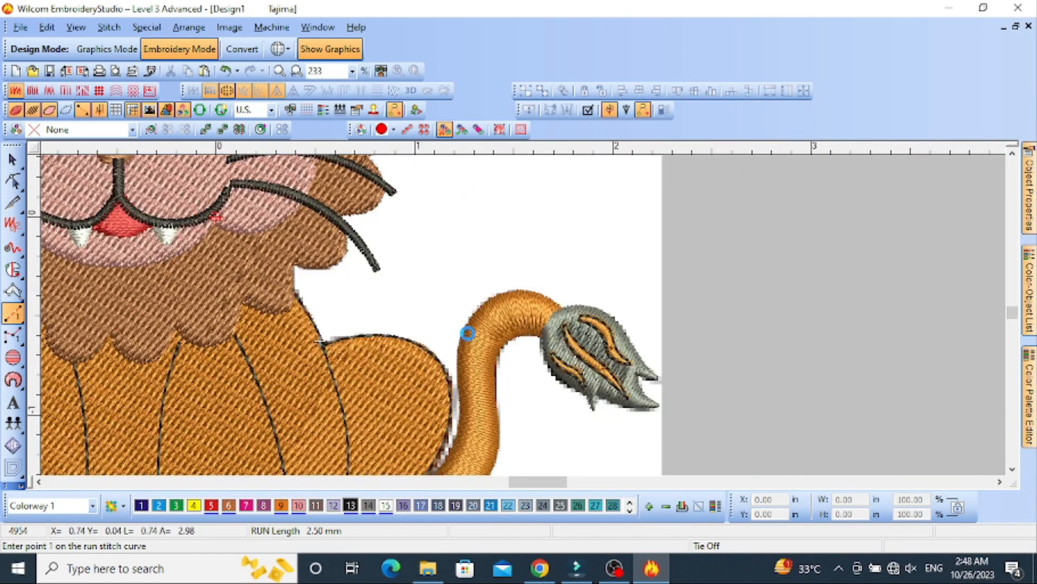
{"action": "key", "text": "Escape"}
{"action": "left_click", "coordinate": [472, 339]}
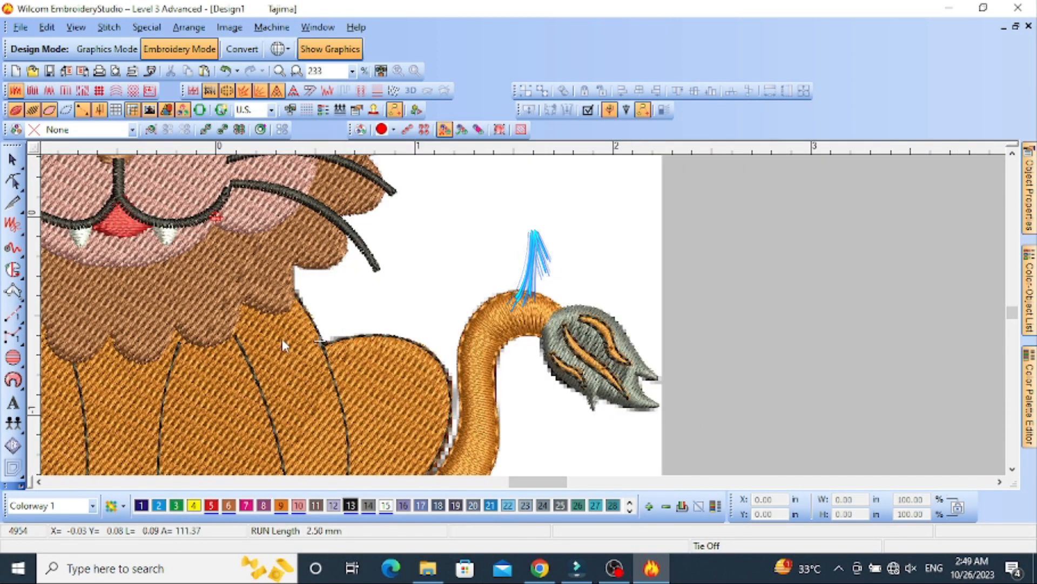